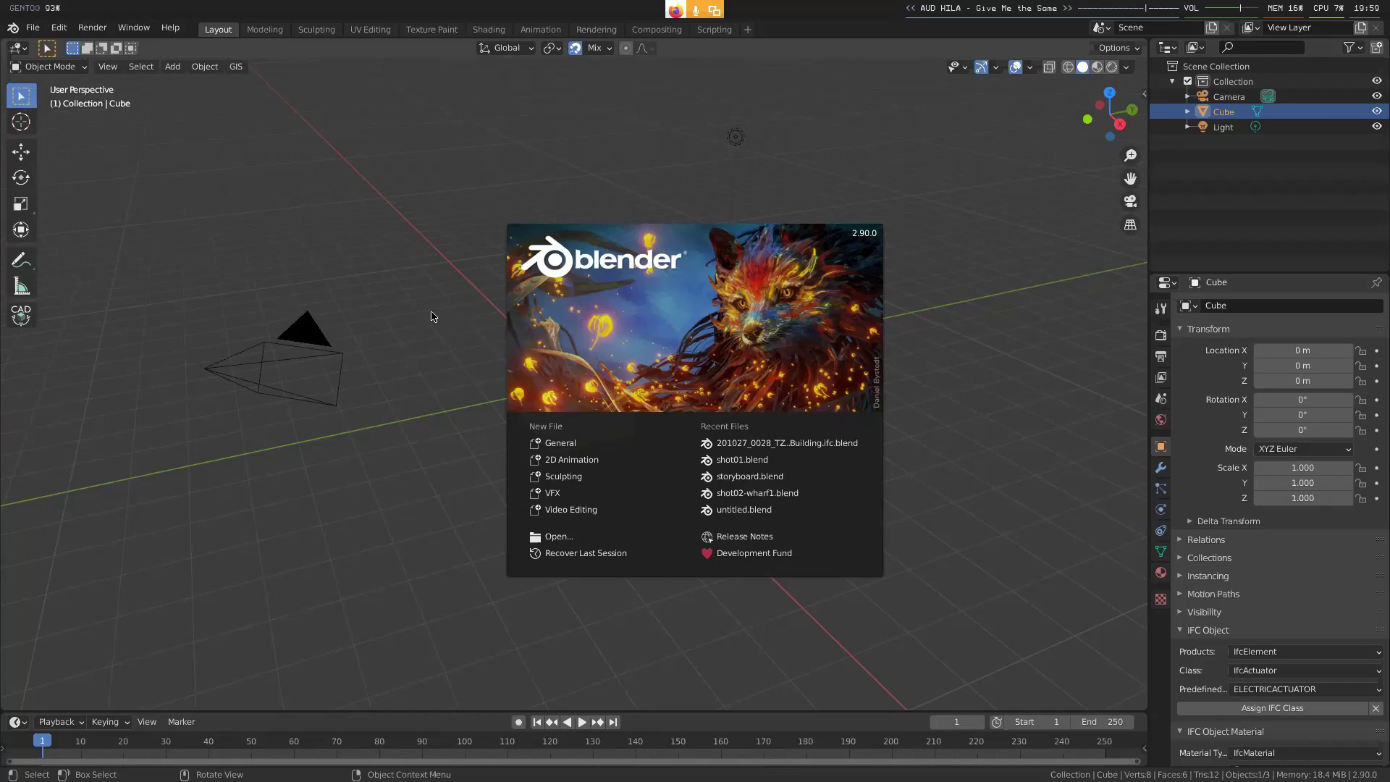
- Close the startup splash screen and orbit the view around the default cube
left_click(441, 317)
middle_click_drag(512, 425, 709, 427)
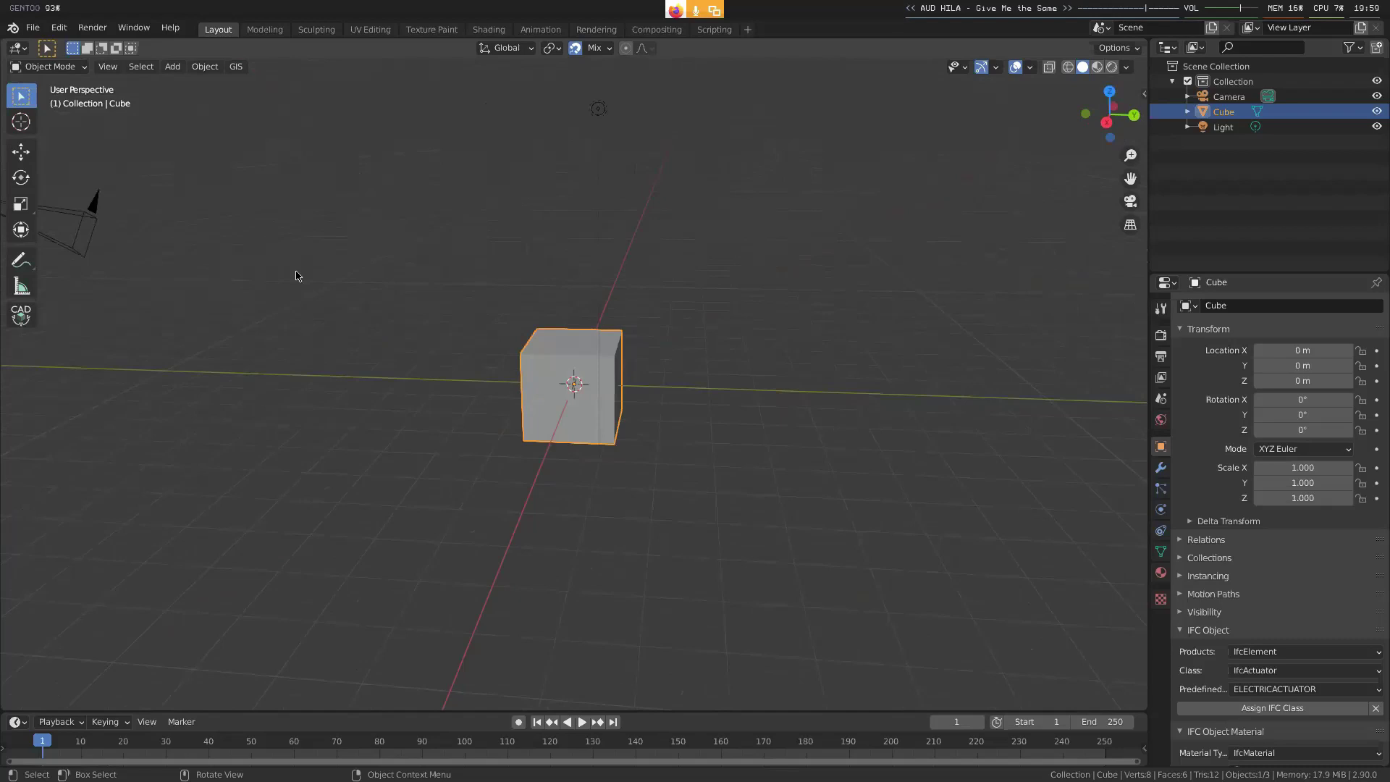
- Delete the camera, cube and light so the scene is empty
middle_click_drag(341, 270, 388, 285)
key("a")
key("Delete")
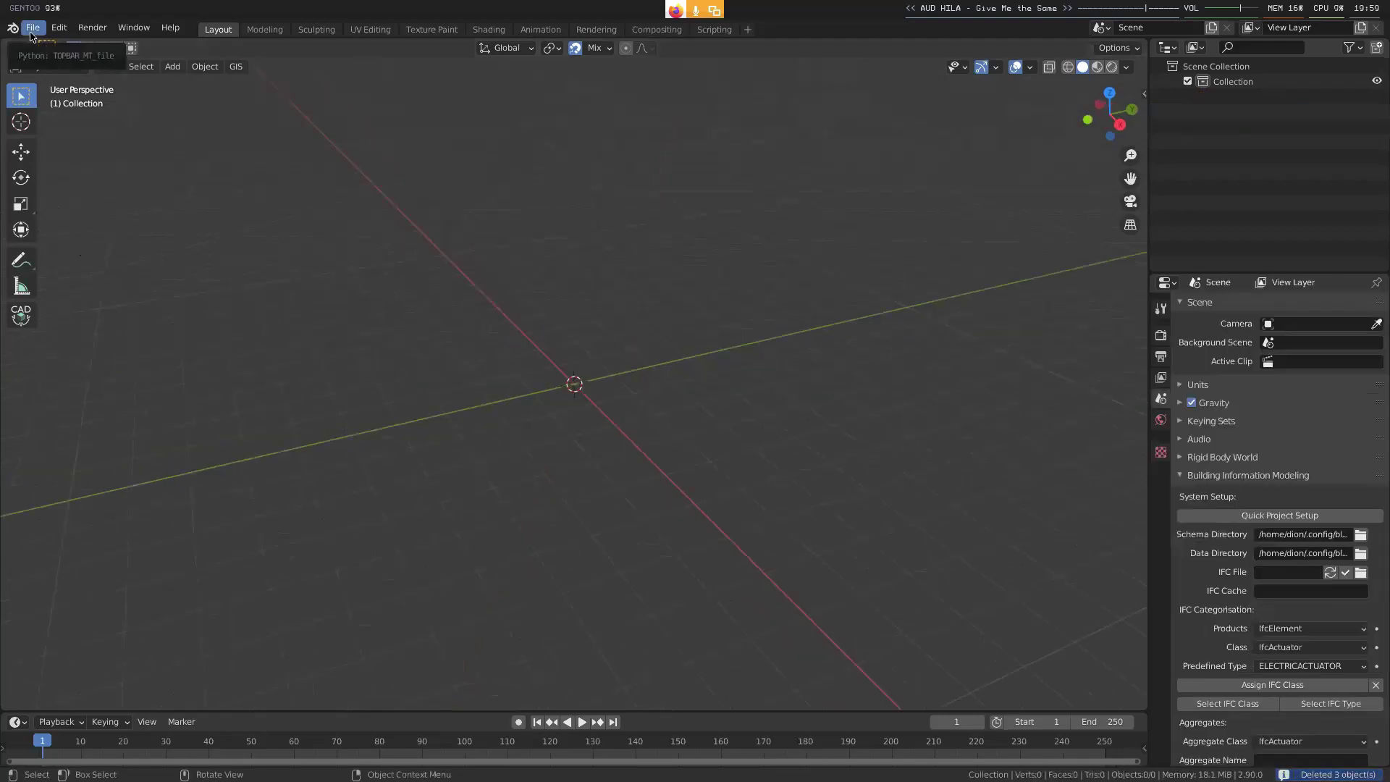
- Browse Documents and Desktop in the Import IFC file browser, then cancel the import
left_click(31, 26)
mouse_move(58, 229)
left_click(239, 229)
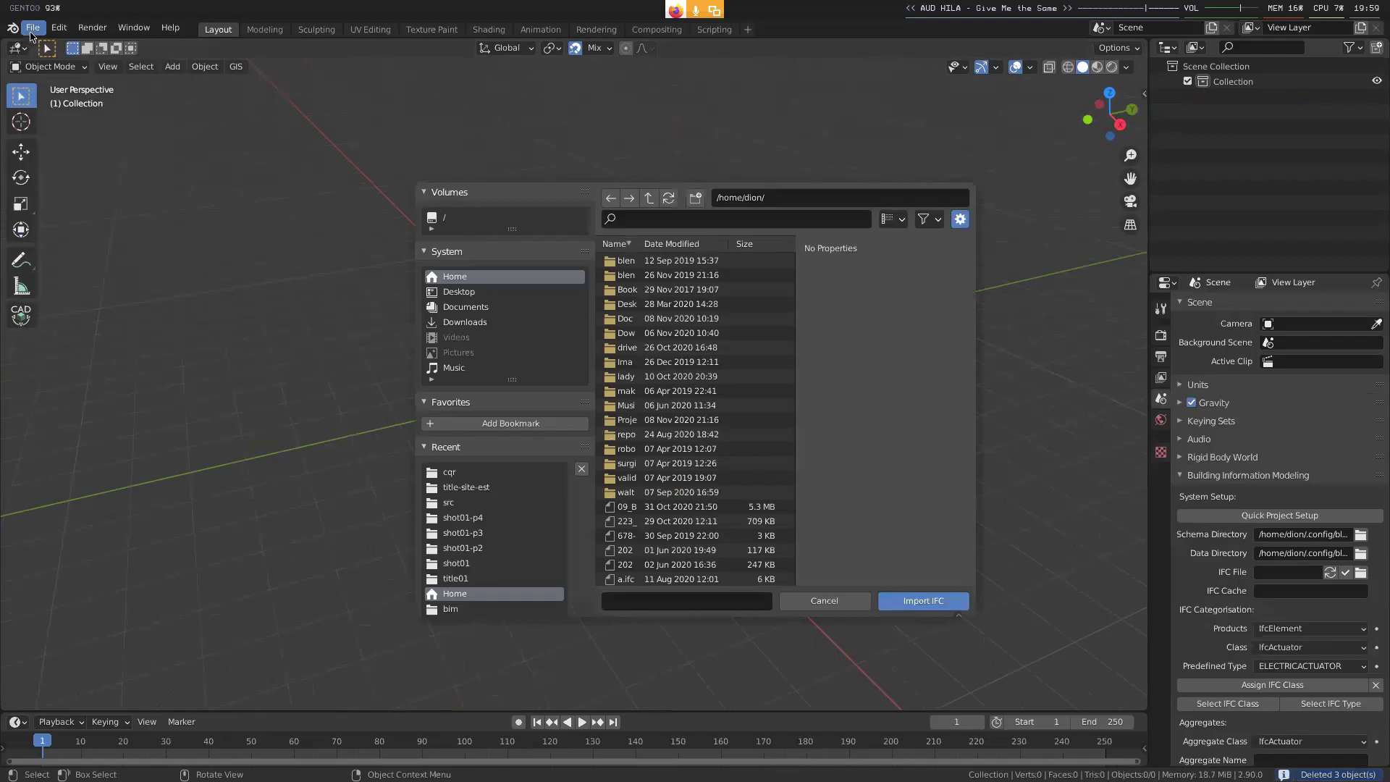
left_click(483, 308)
left_click(960, 219)
left_click(498, 294)
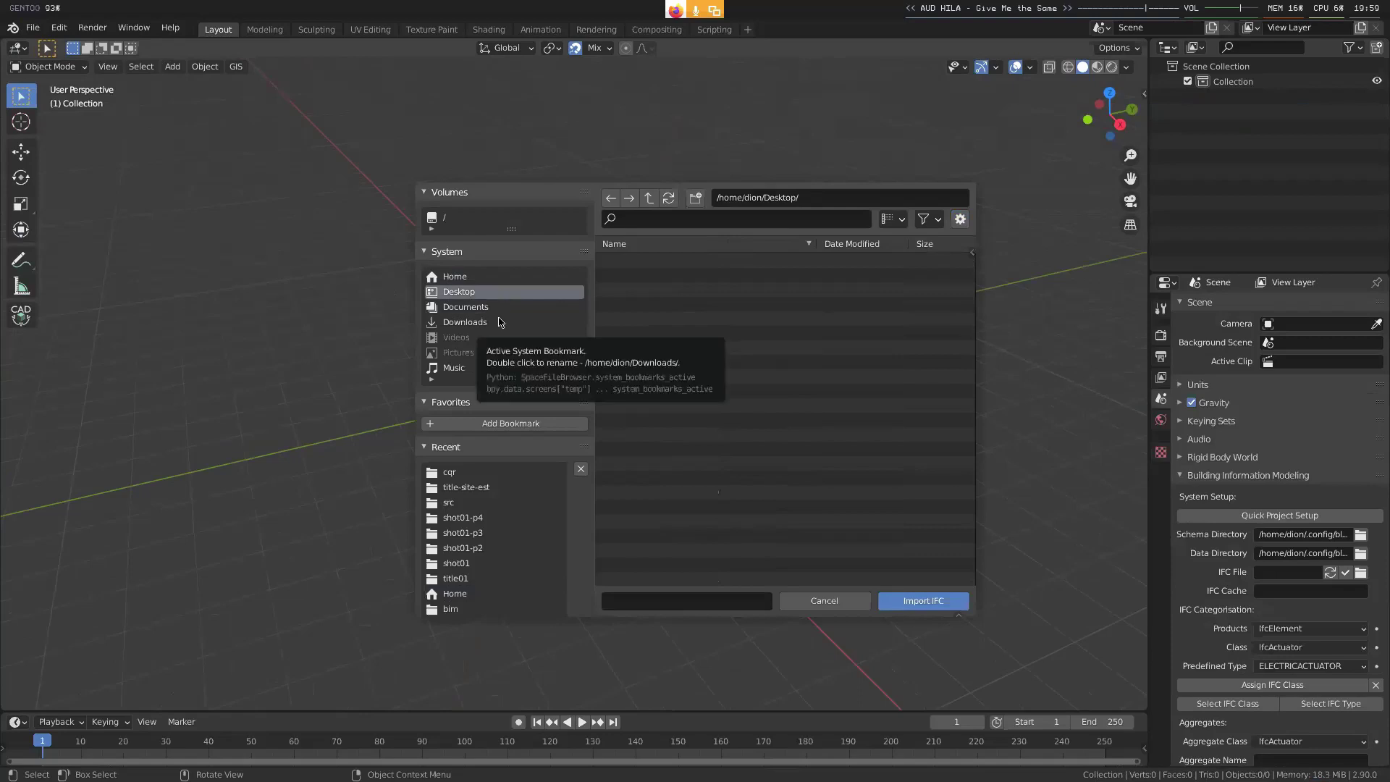
left_click(815, 600)
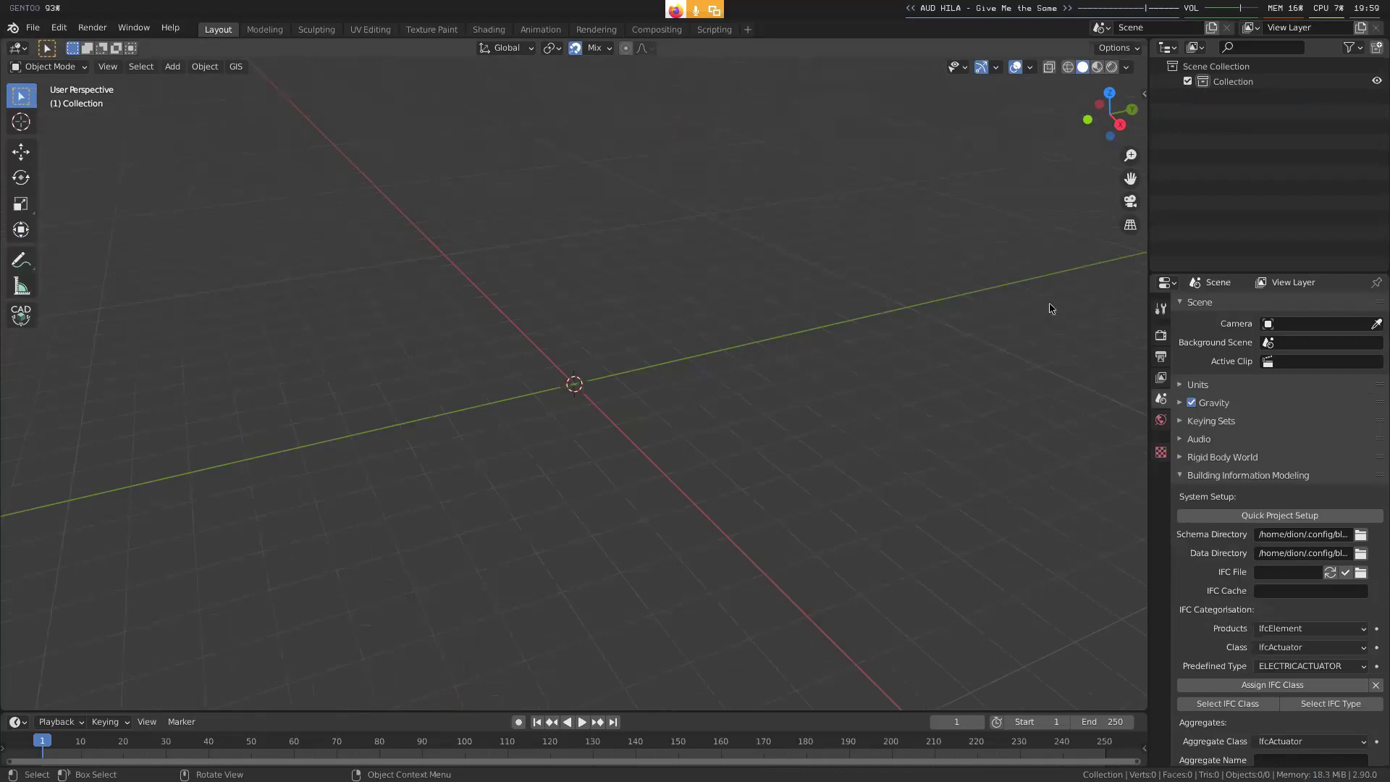
- Expand the IFC CSV Import/Export panel in the Scene properties
scroll(1293, 547, "down", 10)
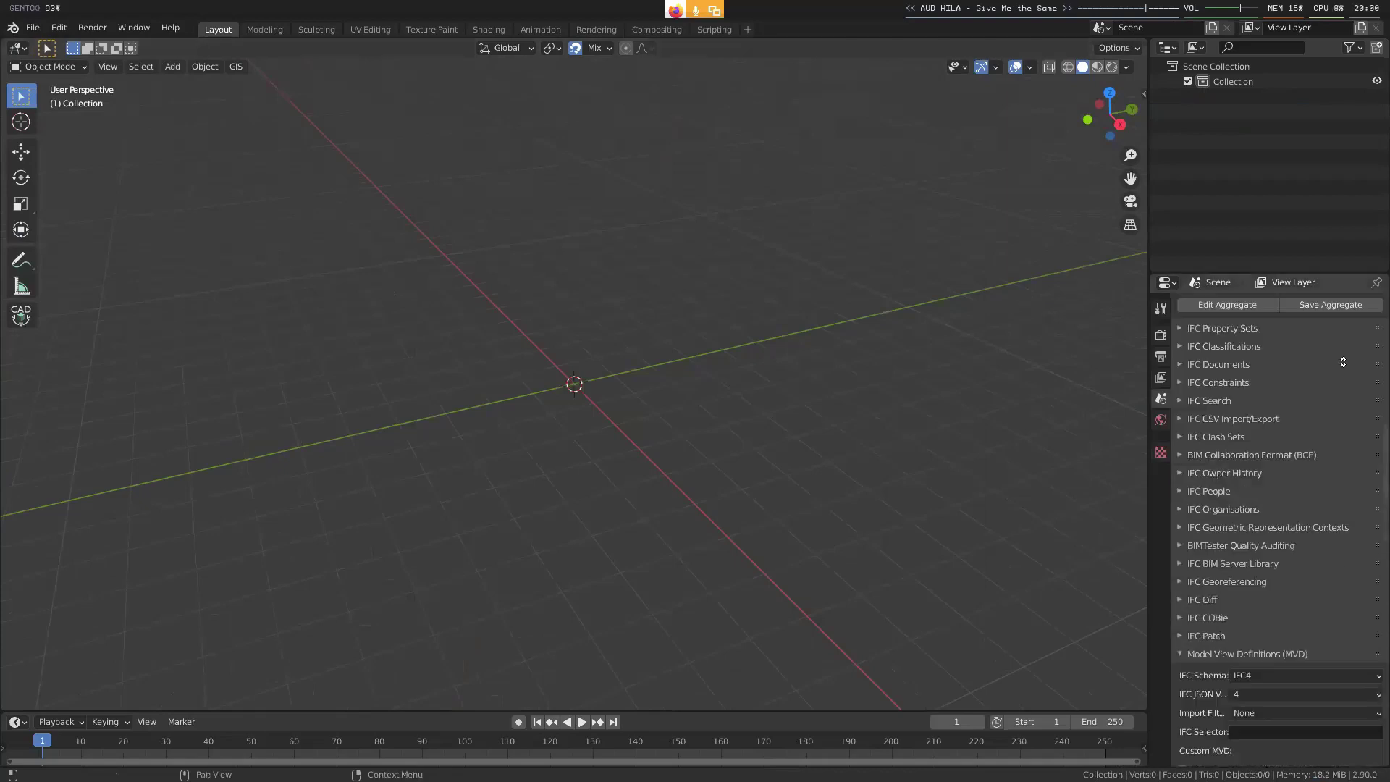
scroll(1293, 548, "down", 2)
scroll(1231, 492, "up", 4)
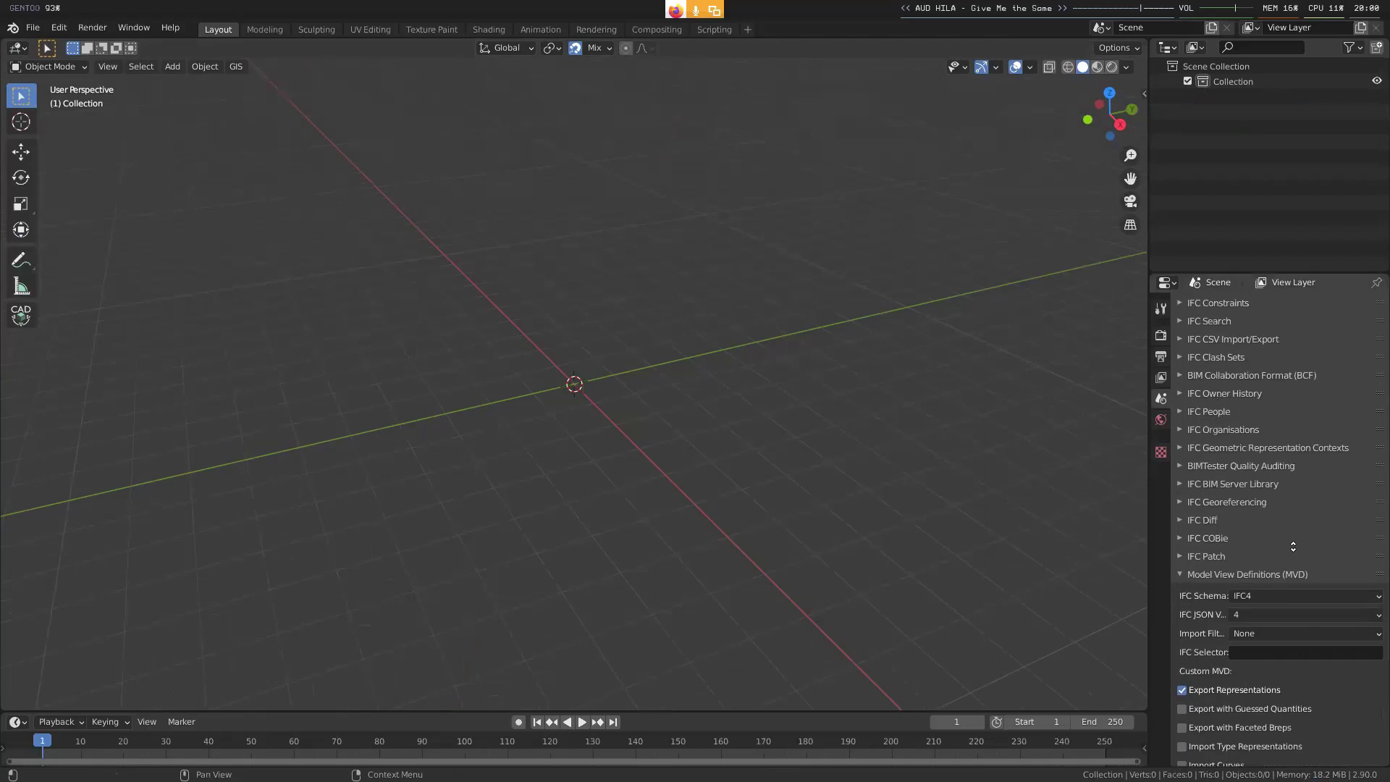
left_click(1160, 420)
left_click(1160, 399)
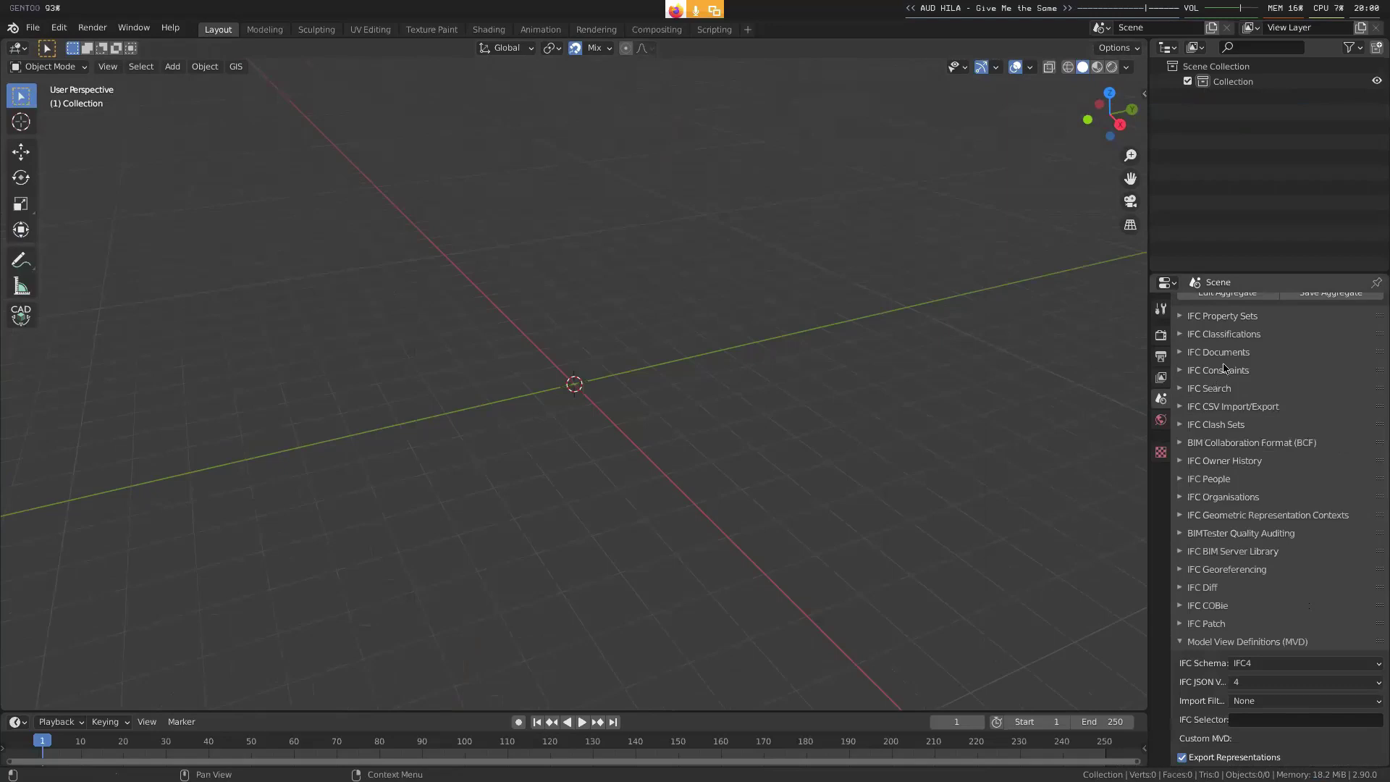
left_click(1208, 410)
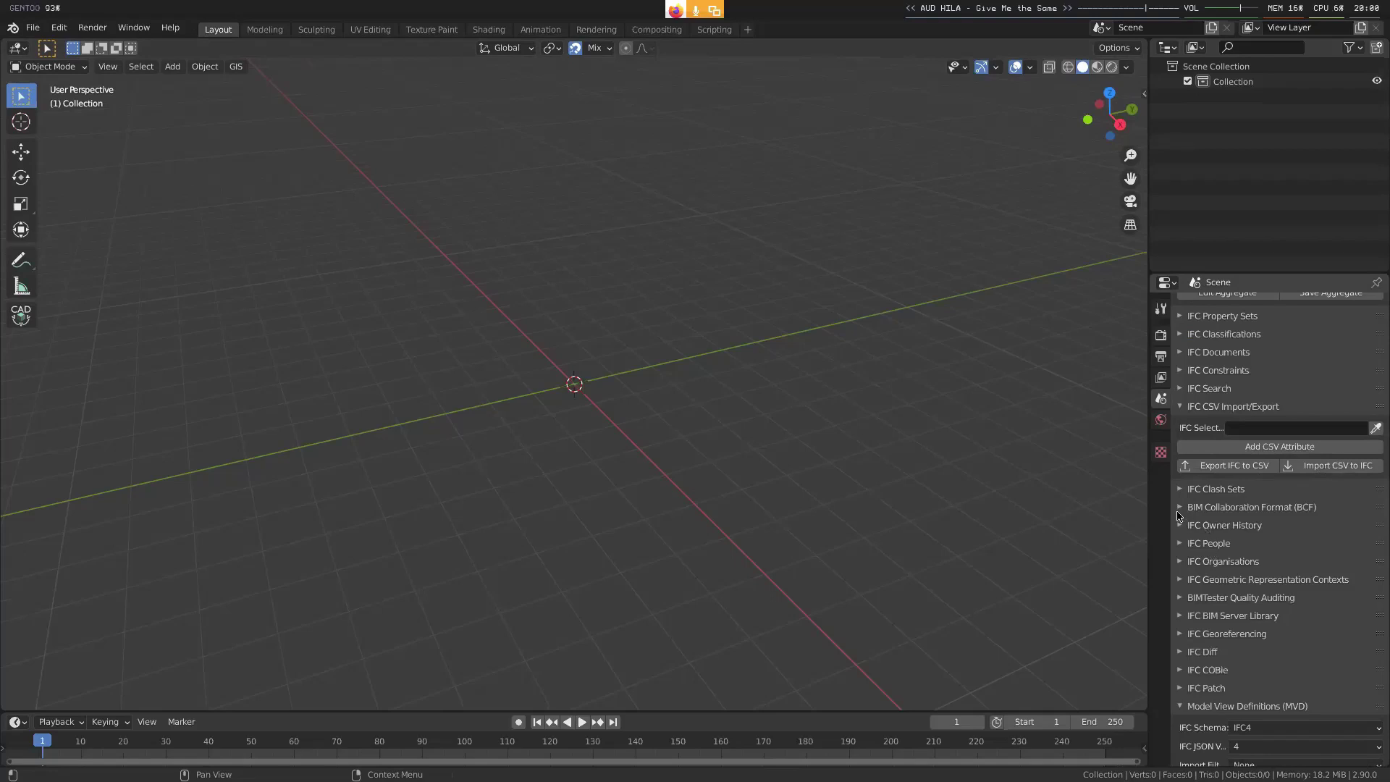
scroll(1237, 496, "down", 1)
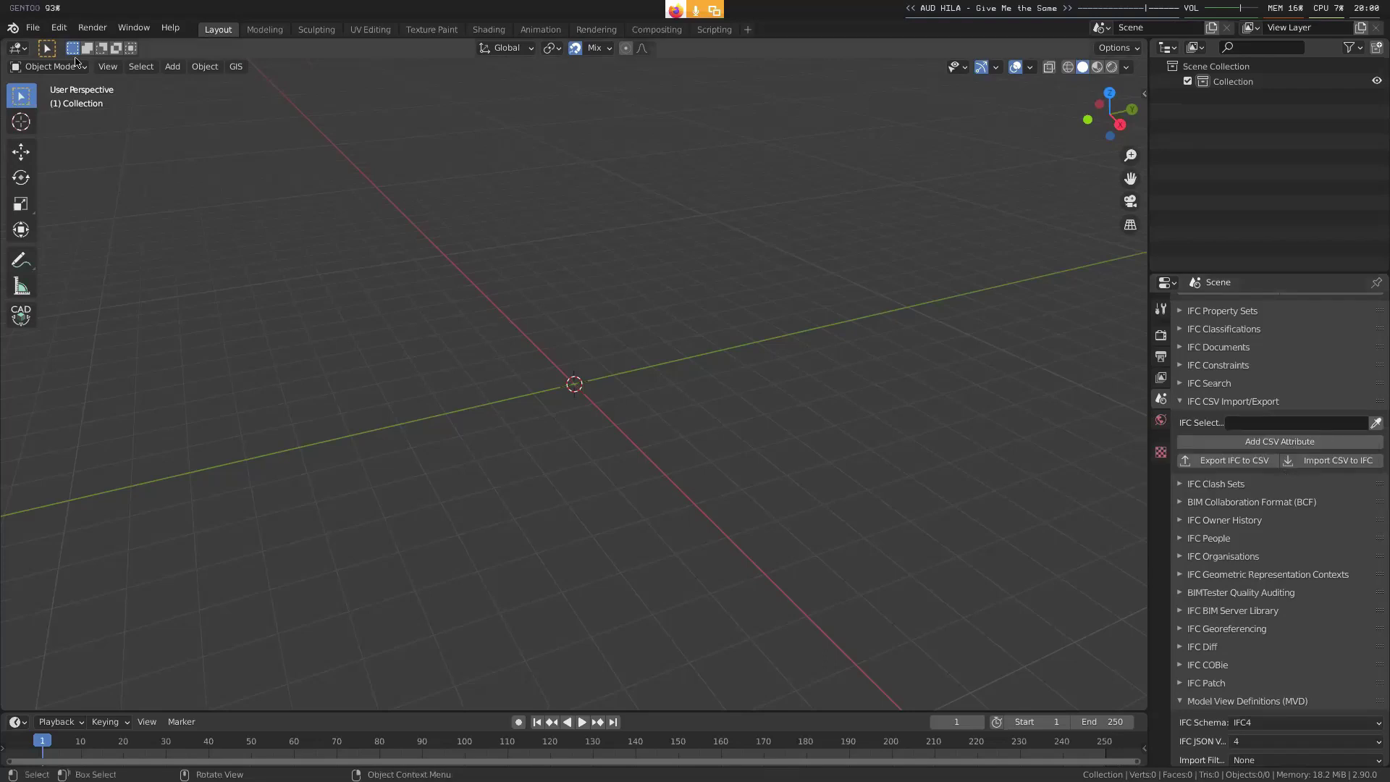
- Run Import IFC from F3 search and open the Project2 IFC file from the bim folder, filtered by 'proj'
key("F3")
type("ifc")
key("Return")
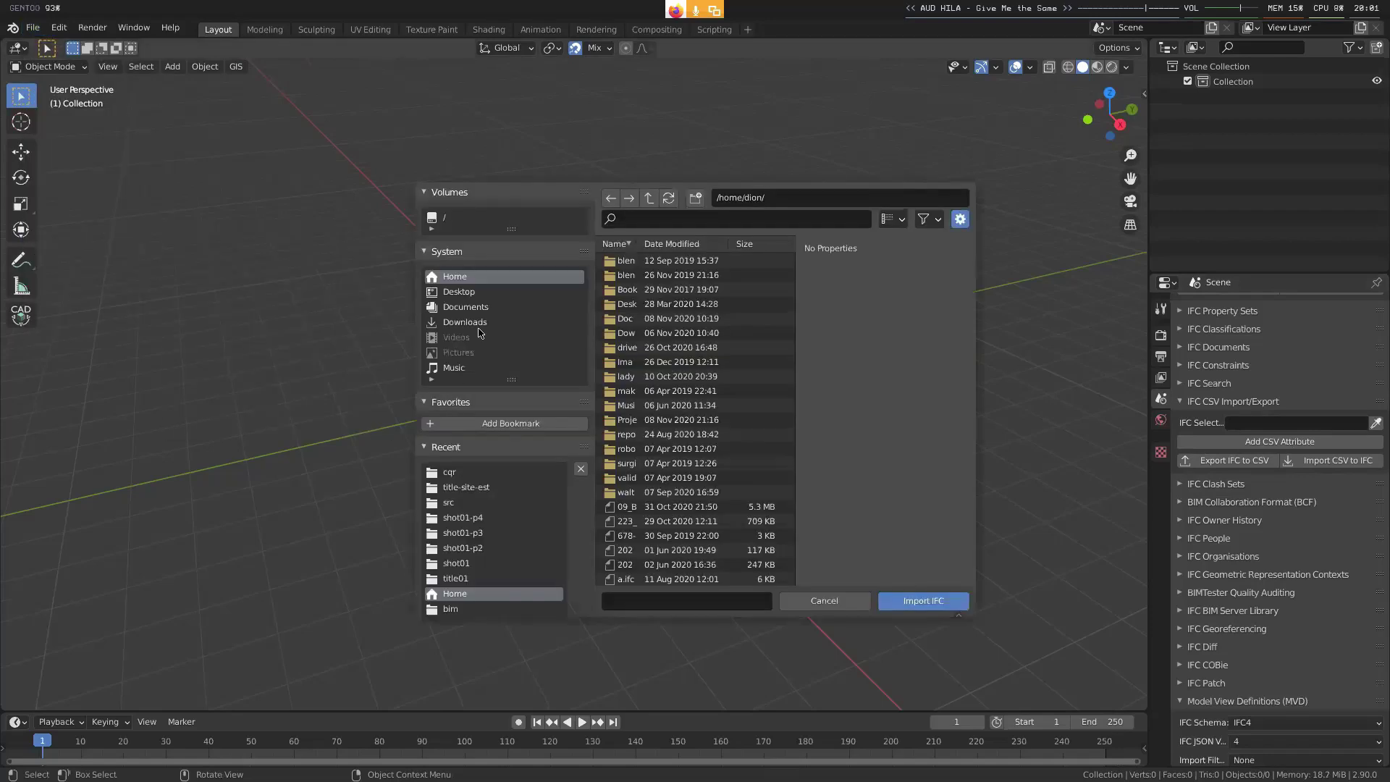
left_click(484, 321)
left_click(728, 219)
type("proj")
left_click(961, 220)
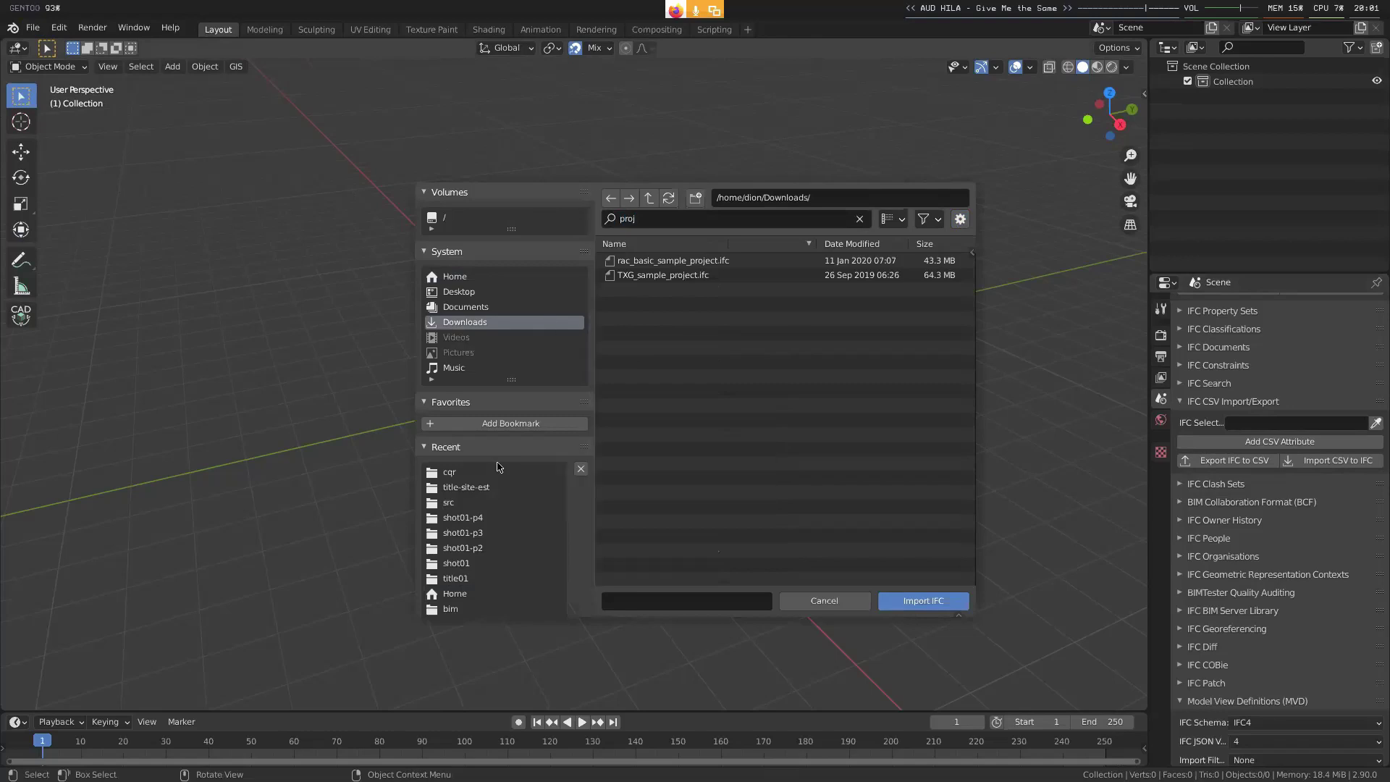
left_click(499, 611)
left_click(743, 223)
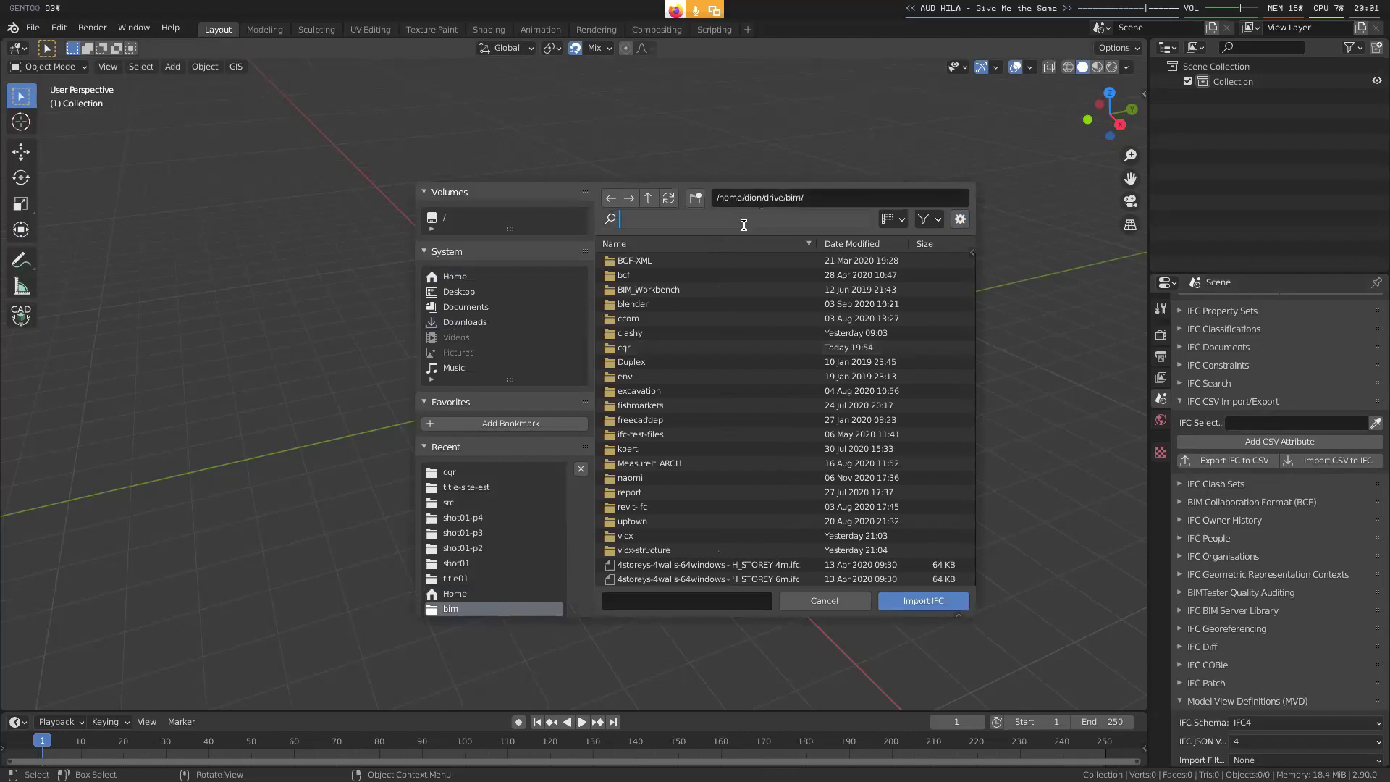
type("proj")
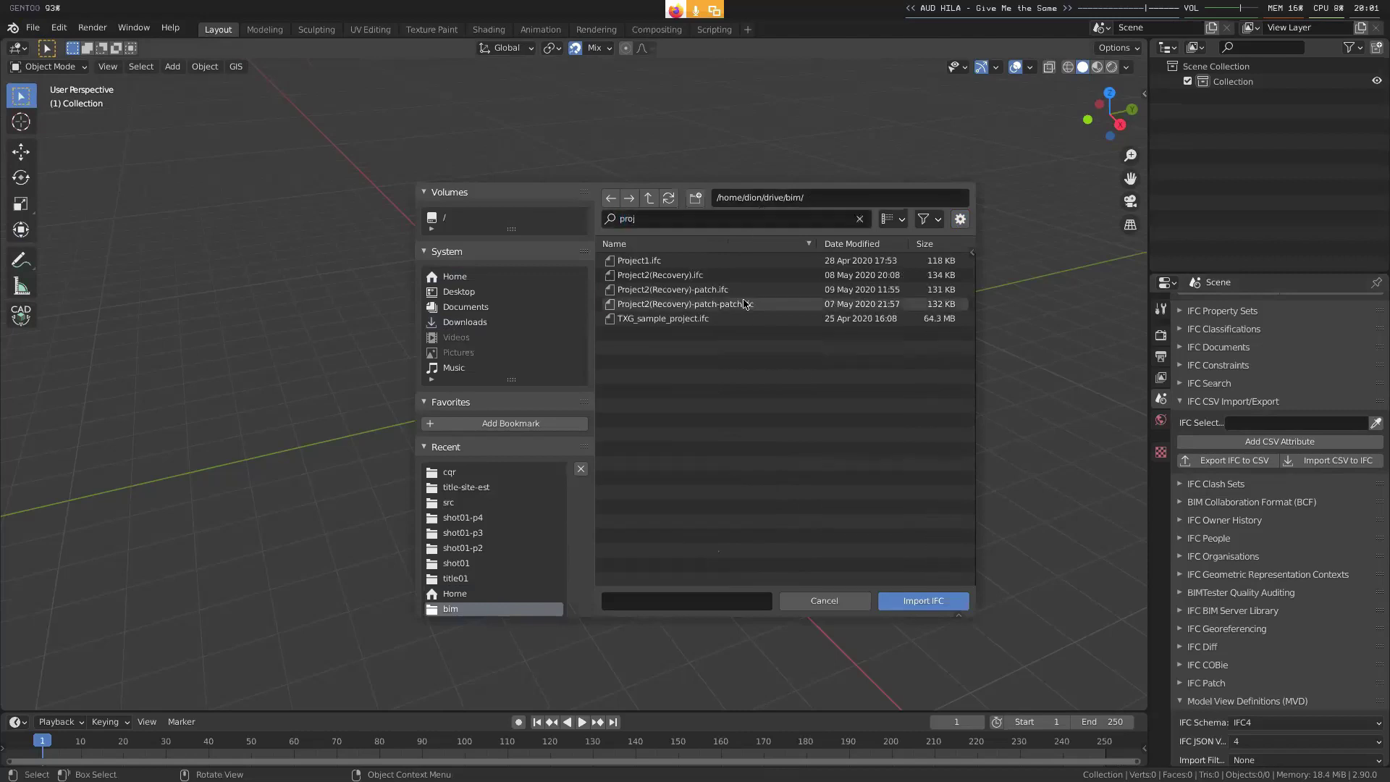
double_click(746, 276)
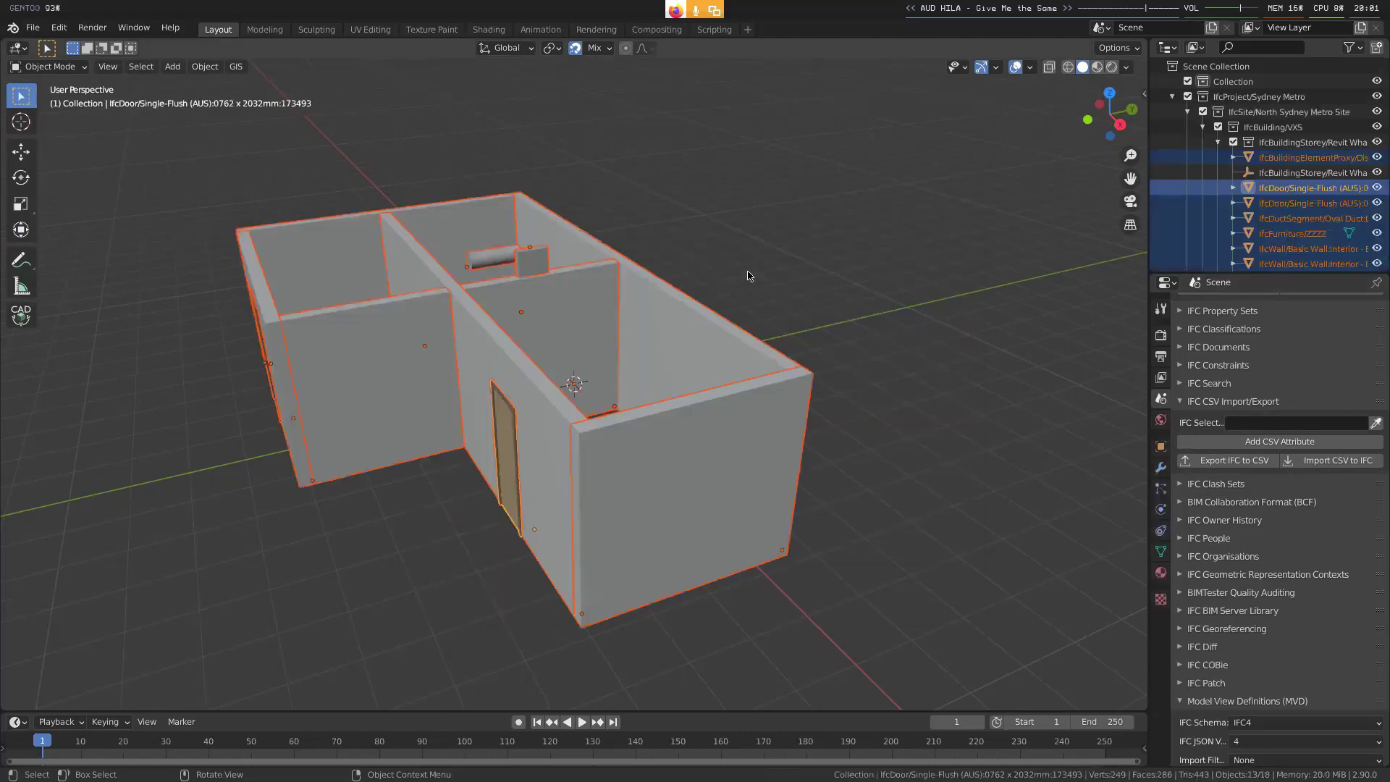
middle_click_drag(748, 275, 758, 385)
left_click(741, 385)
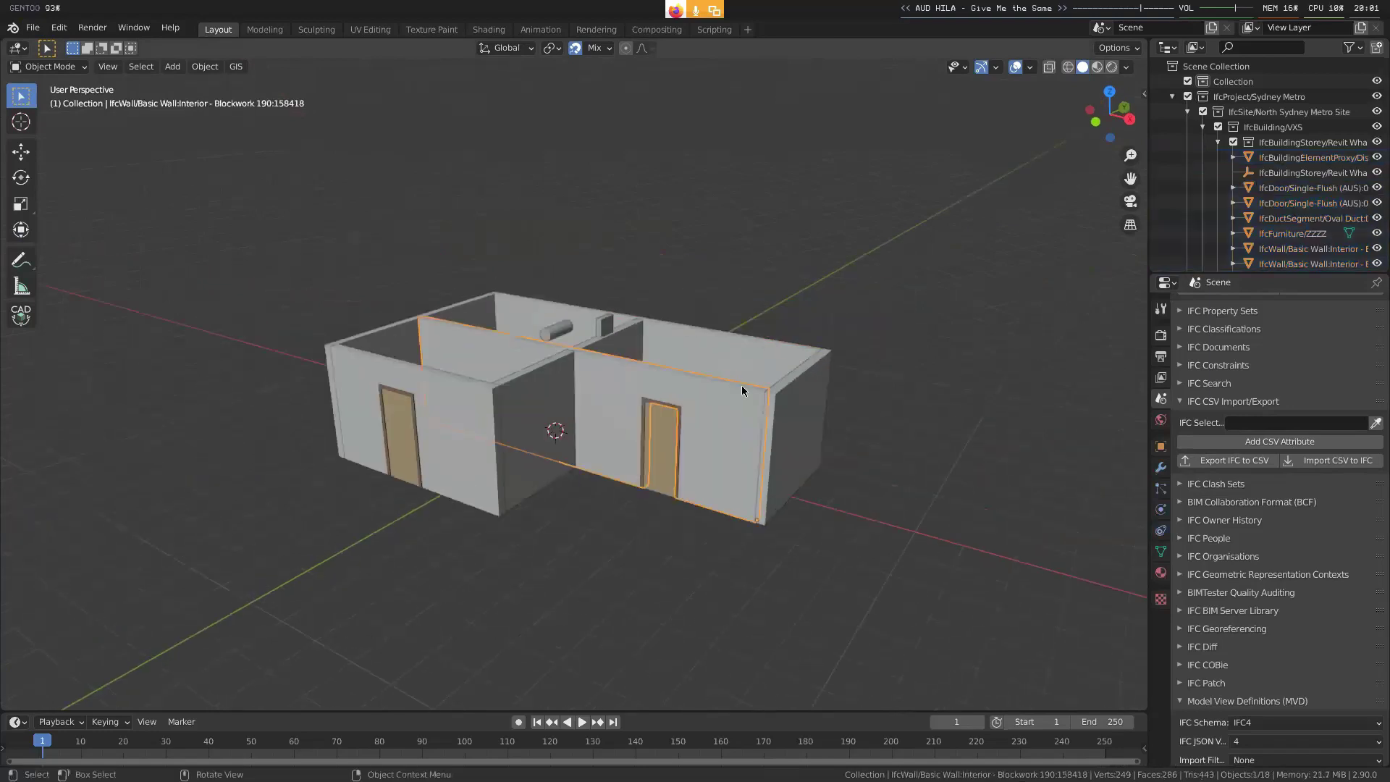
middle_click_drag(611, 380, 579, 449)
left_click_drag(811, 254, 402, 488)
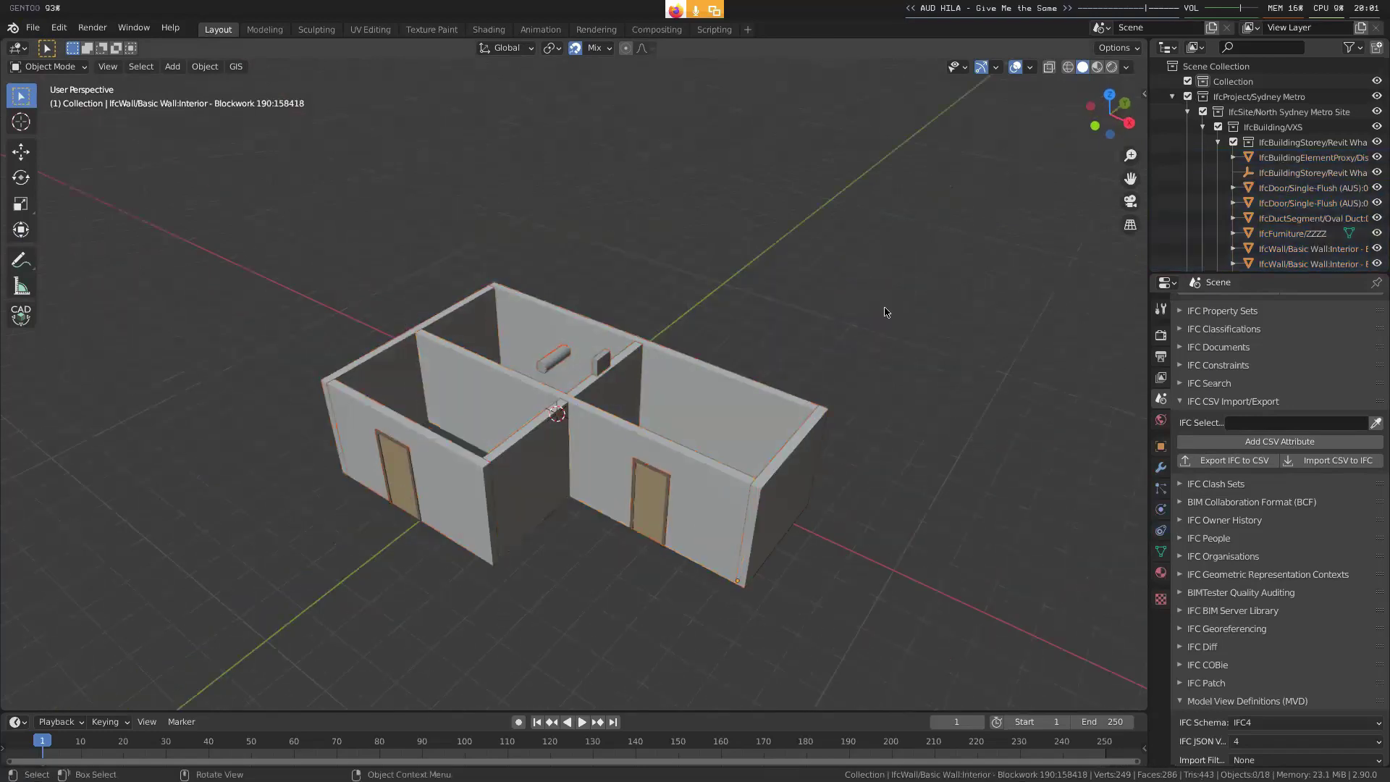
middle_click_drag(661, 358, 663, 364)
left_click(663, 364)
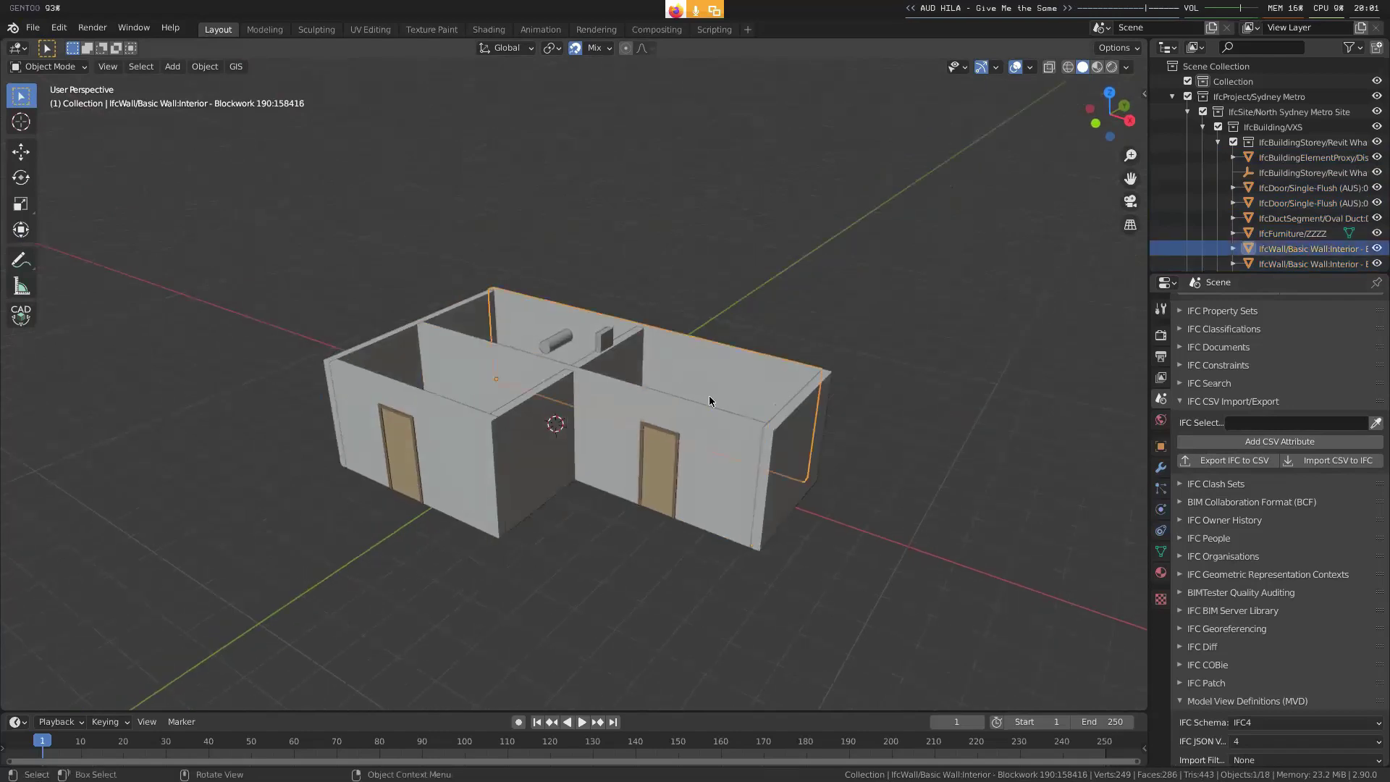
left_click(811, 429)
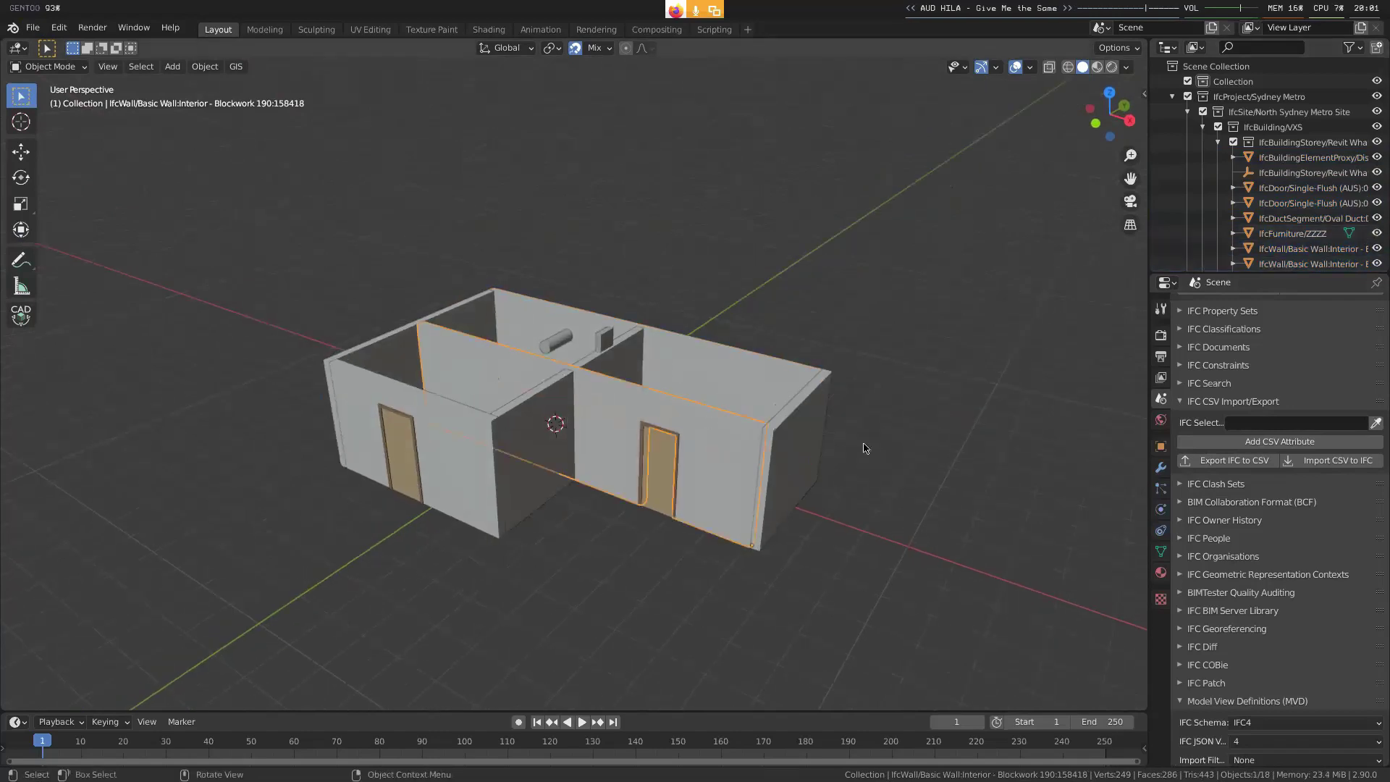
left_click(604, 340)
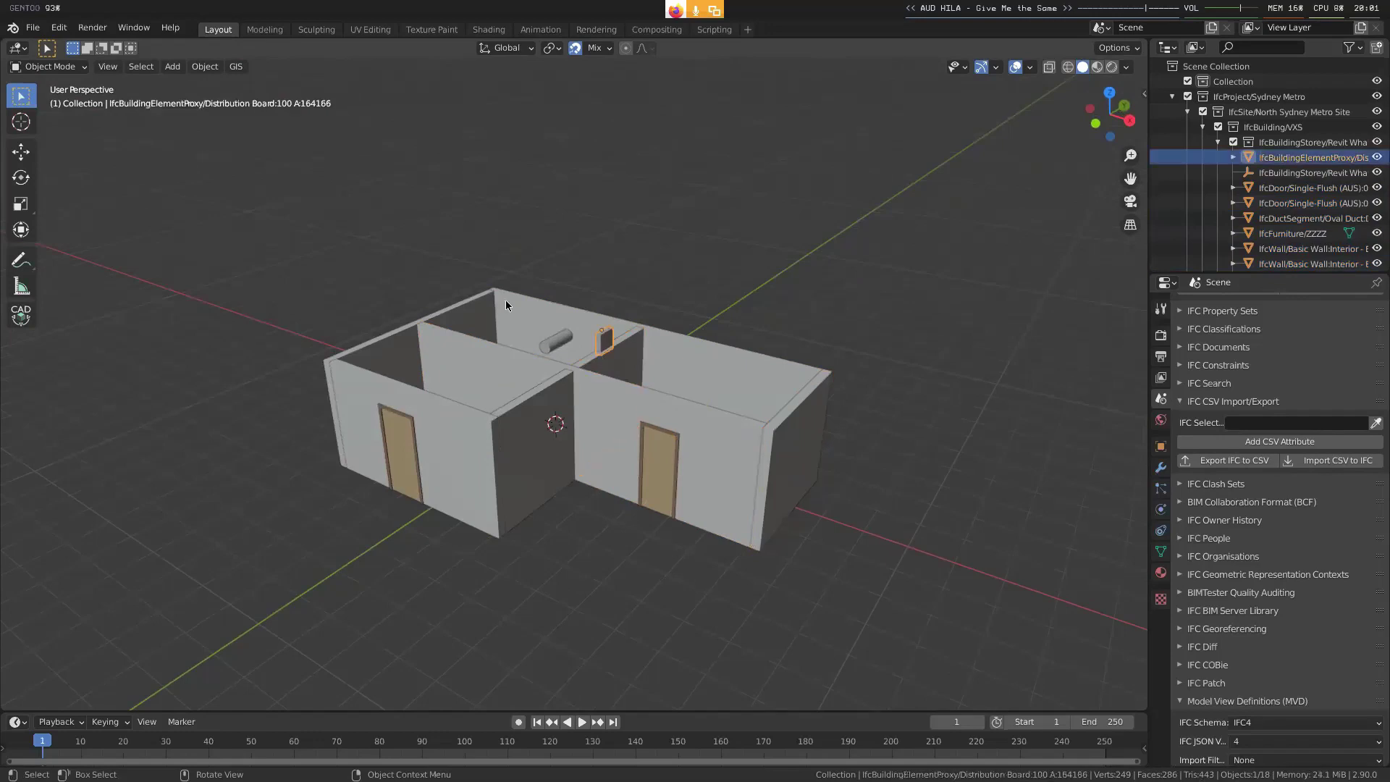
middle_click_drag(468, 331, 606, 459)
scroll(606, 459, "up", 3)
left_click(583, 424)
left_click(654, 442)
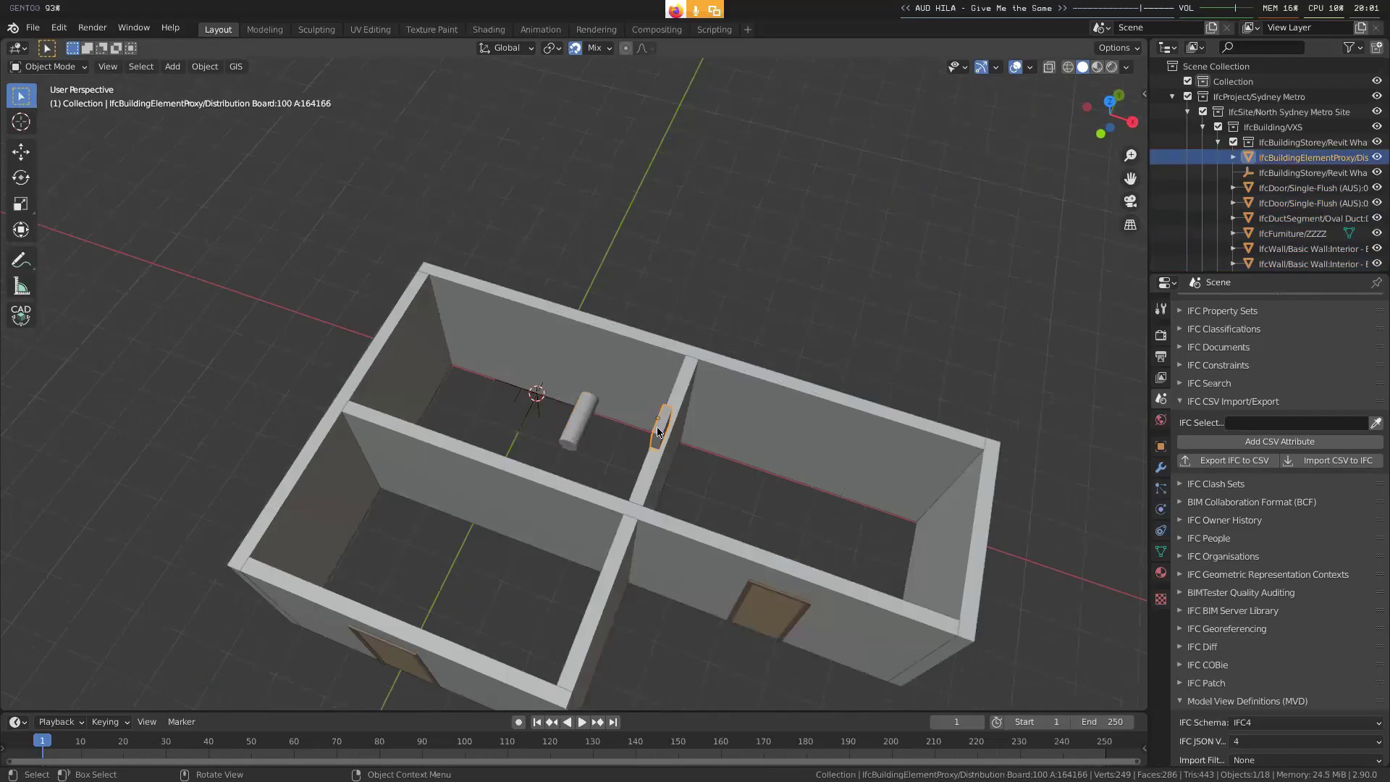
middle_click_drag(668, 484, 226, 108)
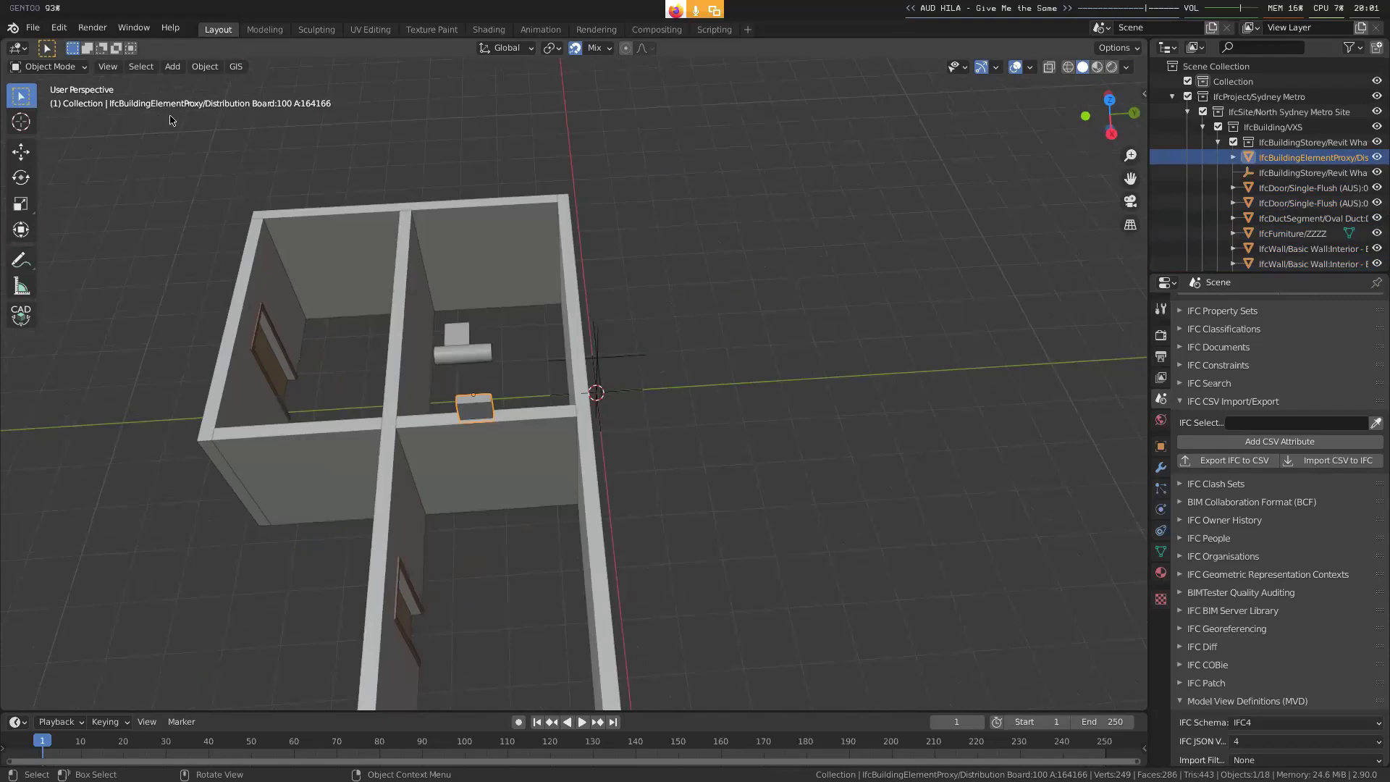
left_click(459, 334)
middle_click_drag(431, 333, 926, 187)
left_click(927, 187)
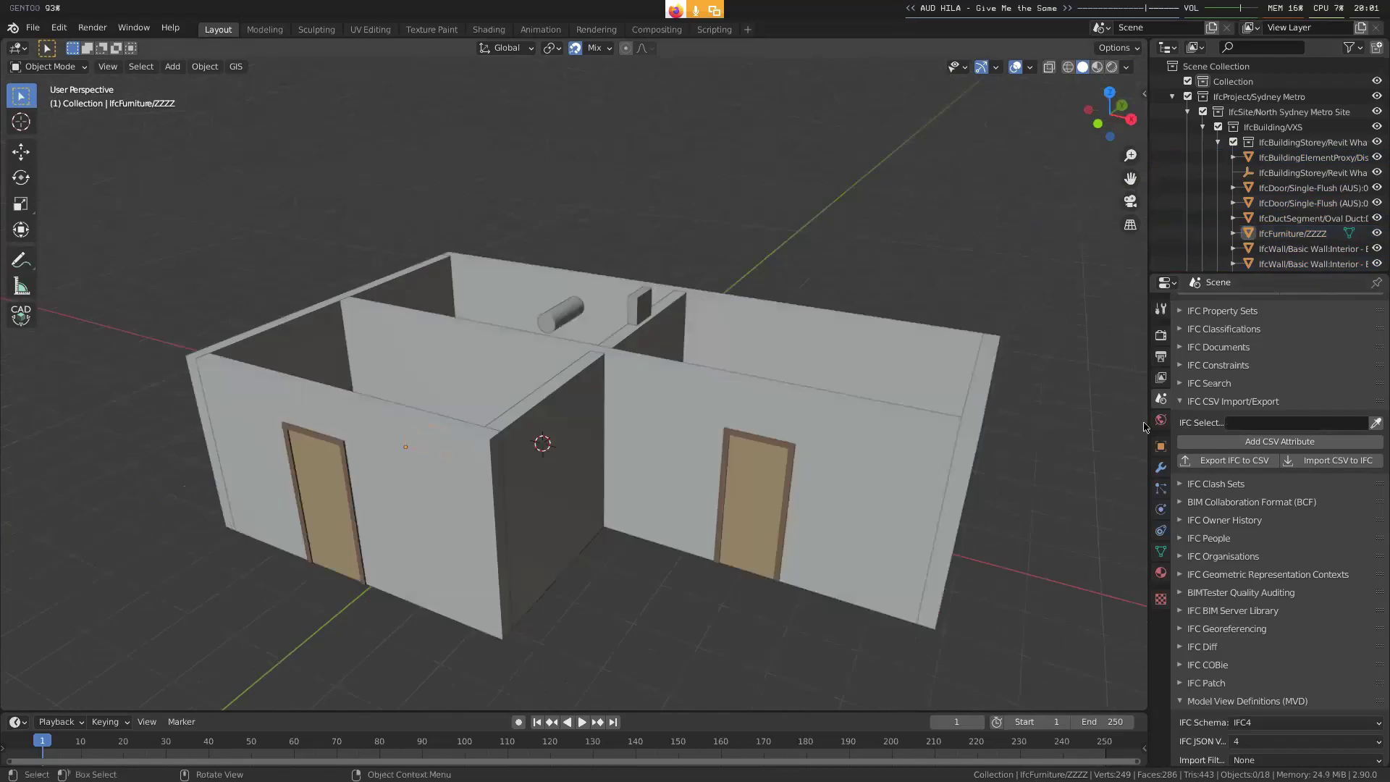
- Select three walls and fill the IFC Selector with their GlobalIds
left_click_drag(1147, 422, 1097, 422)
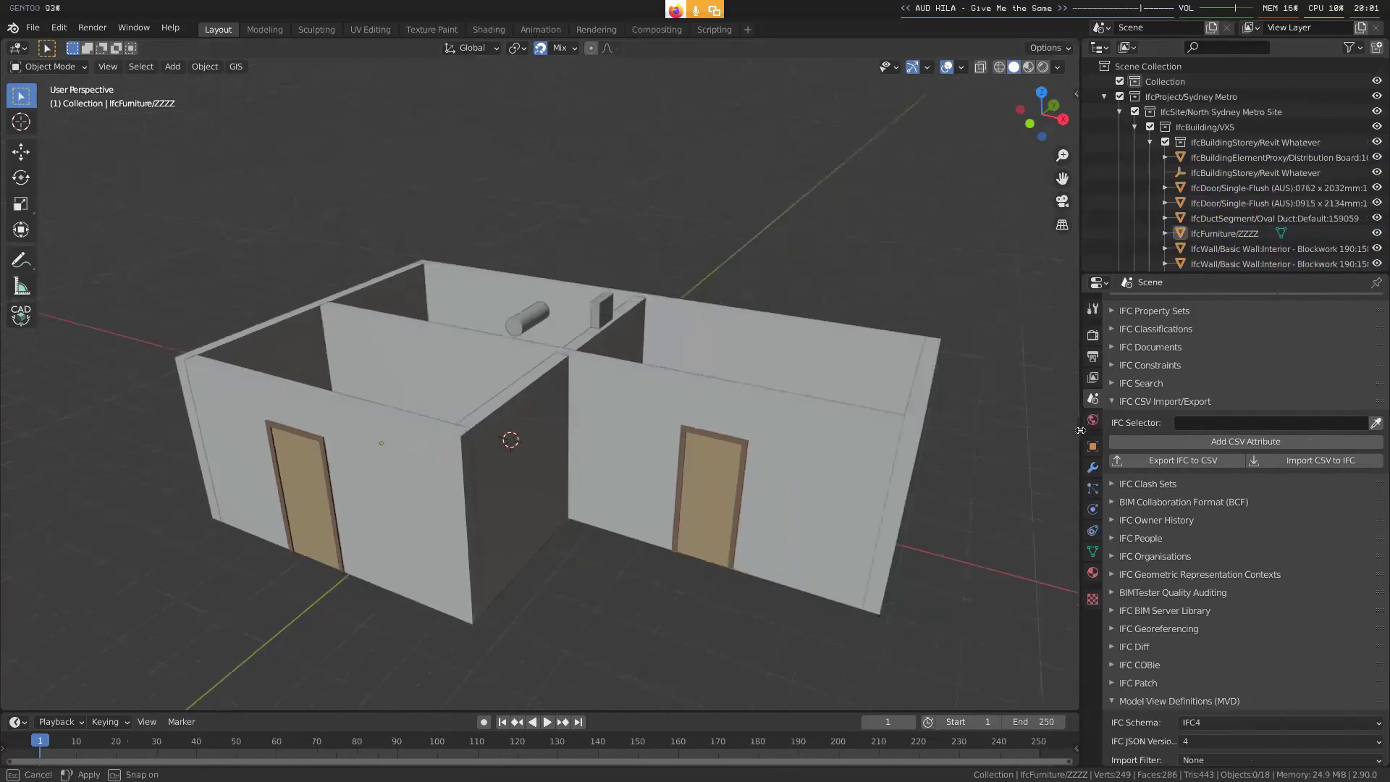
left_click(800, 411)
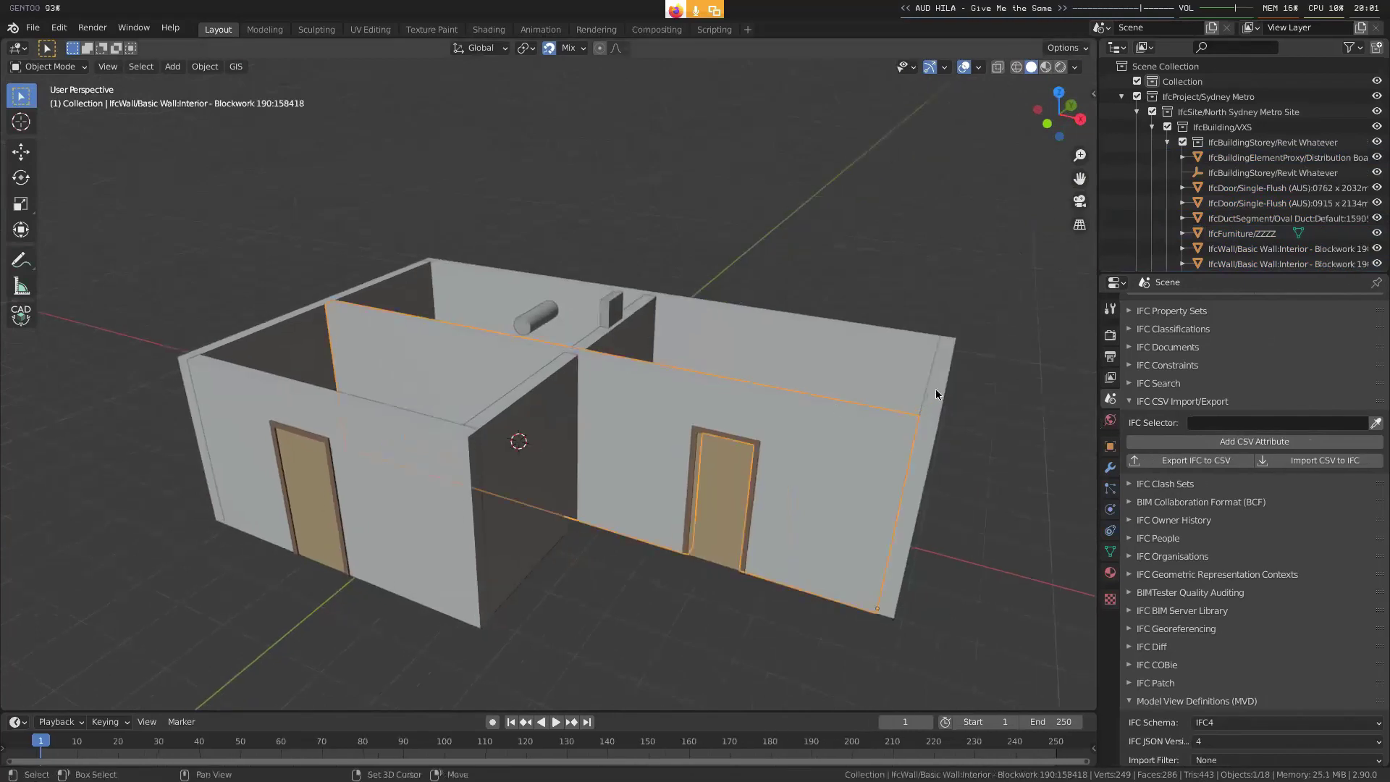
left_click(898, 351, "shift")
middle_click_drag(627, 394, 622, 393)
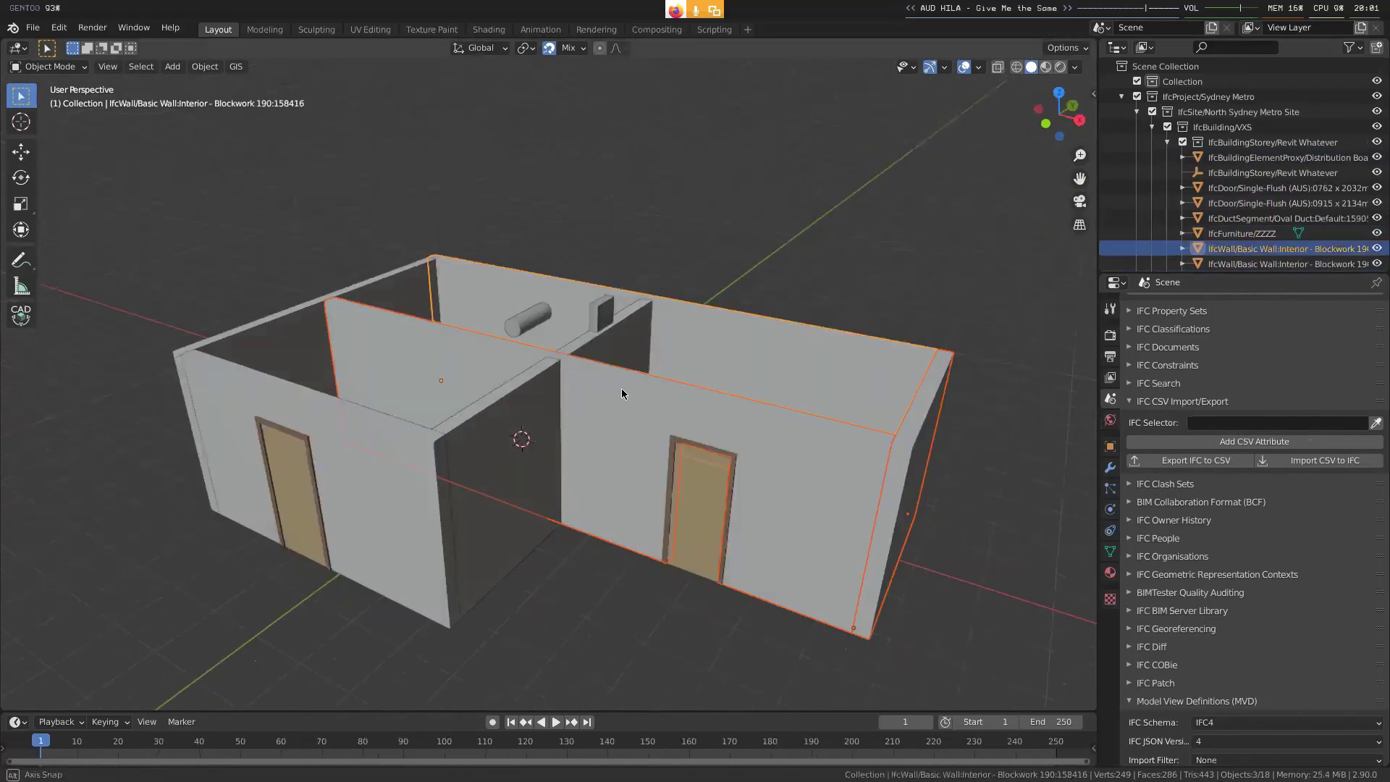
left_click(1374, 424)
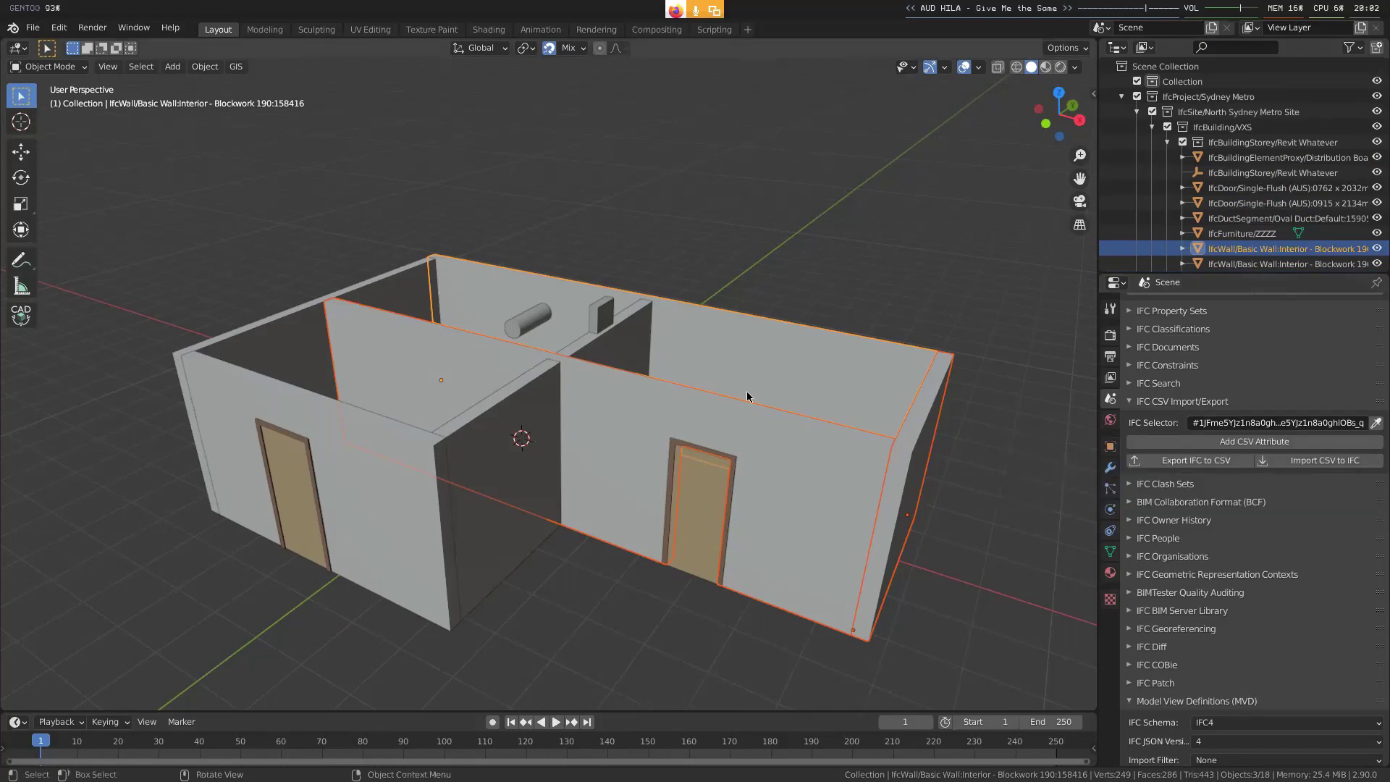
- Export the IFC data to CSV with the file name test.csv
left_click(1183, 463)
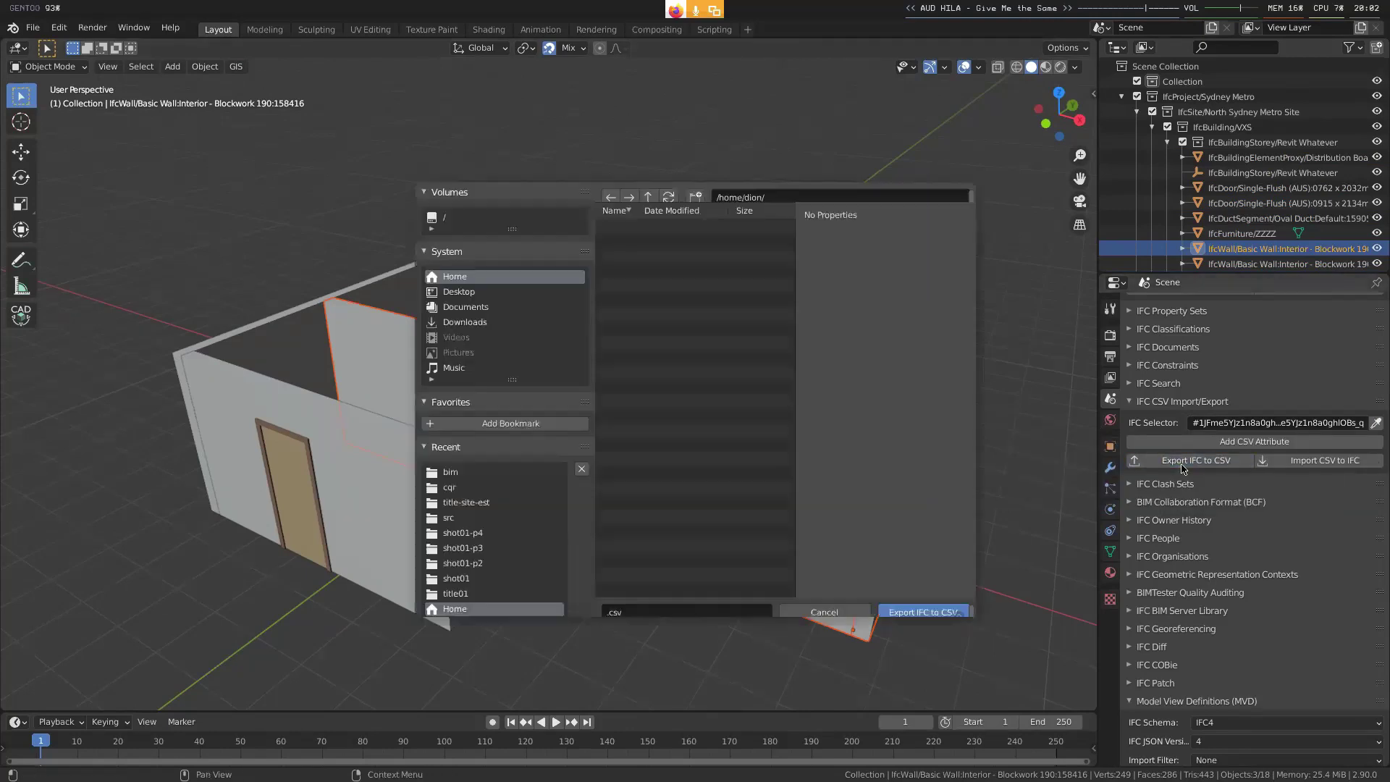
left_click(645, 603)
type("test")
key("Return")
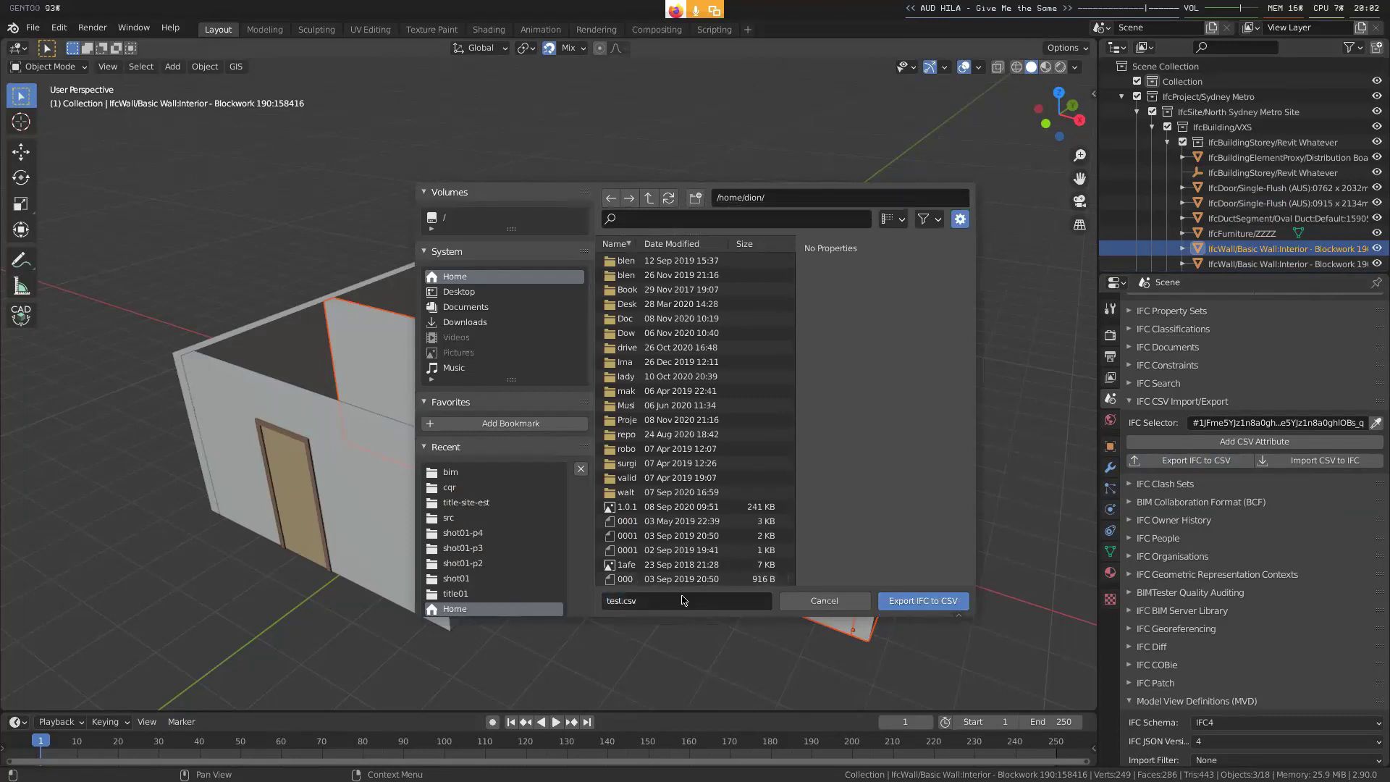
- Confirm the CSV export and launch LibreOffice from the run prompt
left_click(932, 606)
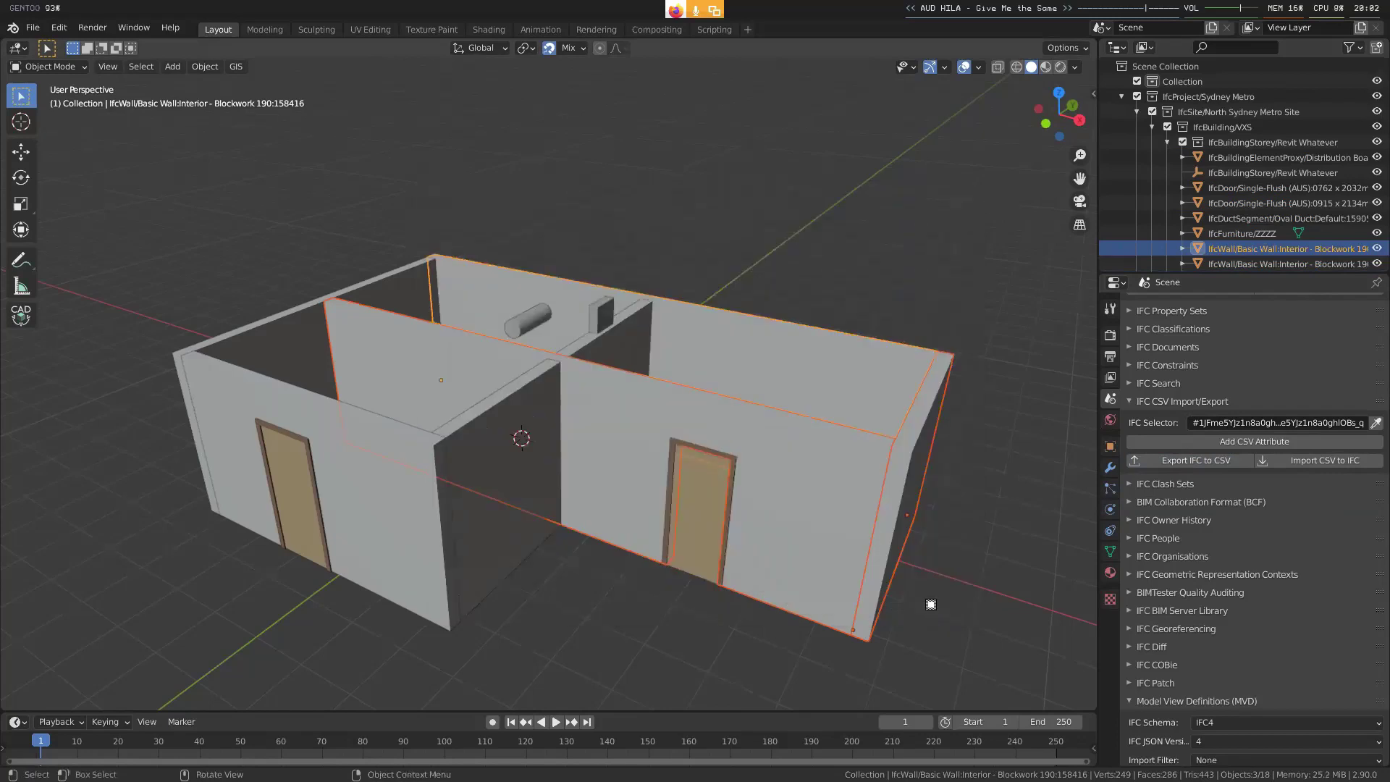
key("super+r")
type("libreoffice")
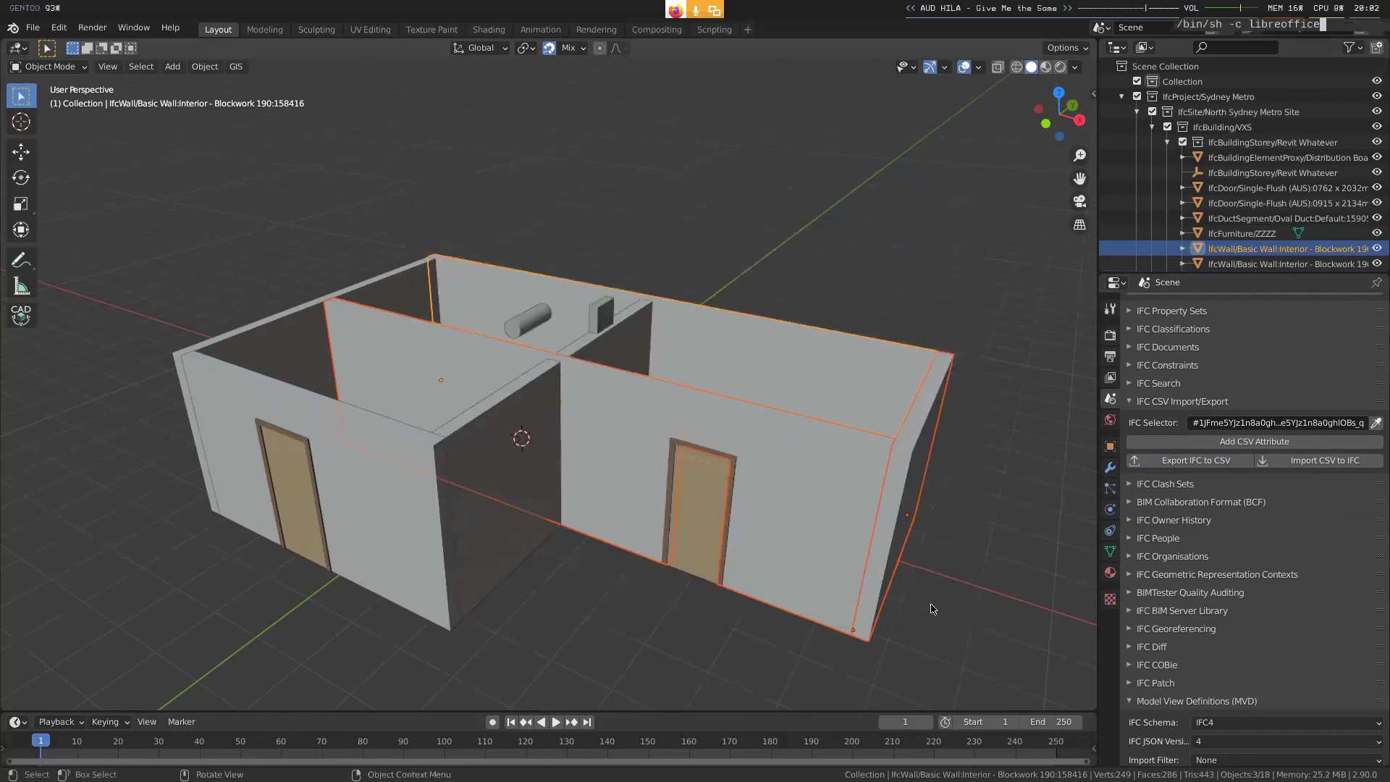
key("Return")
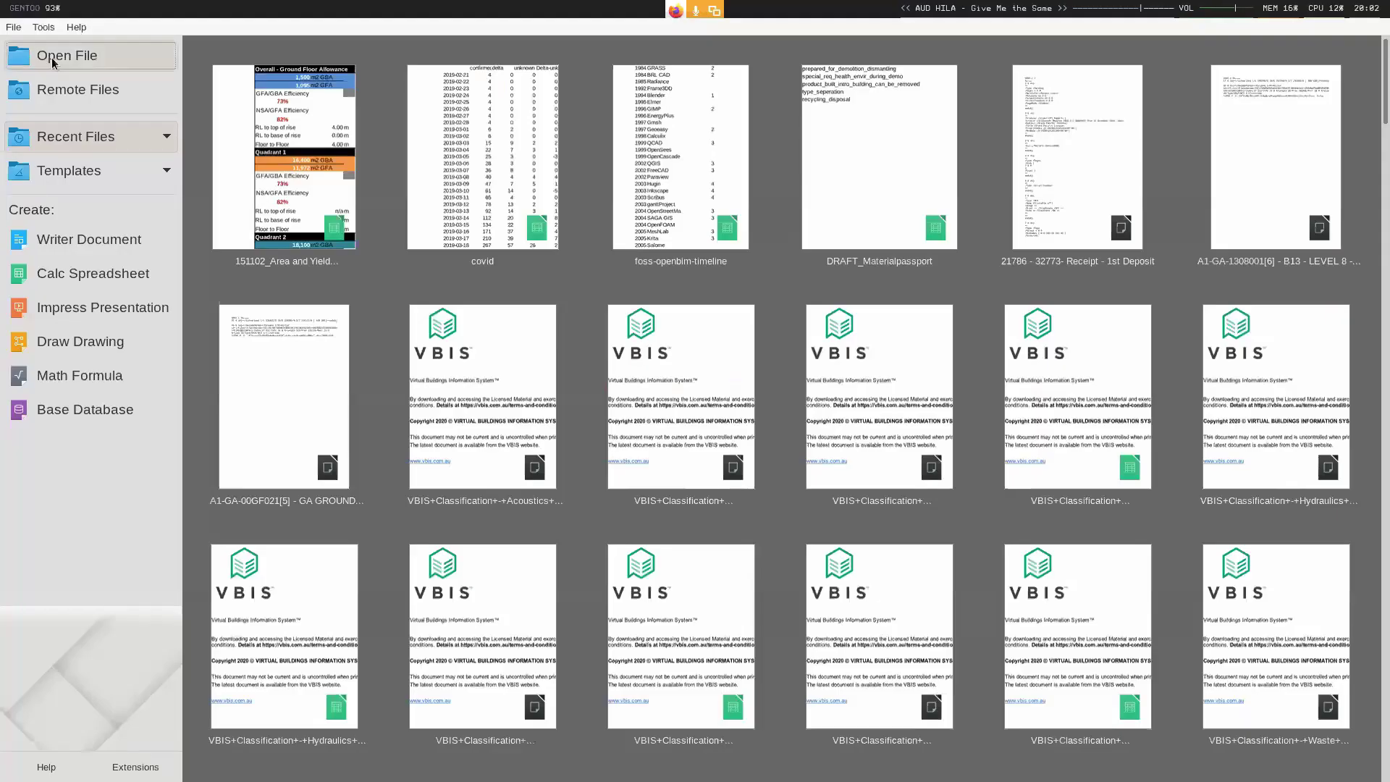
- Open test.csv with default text import settings and select the GlobalIds in A2:A4
left_click(53, 63)
type("test")
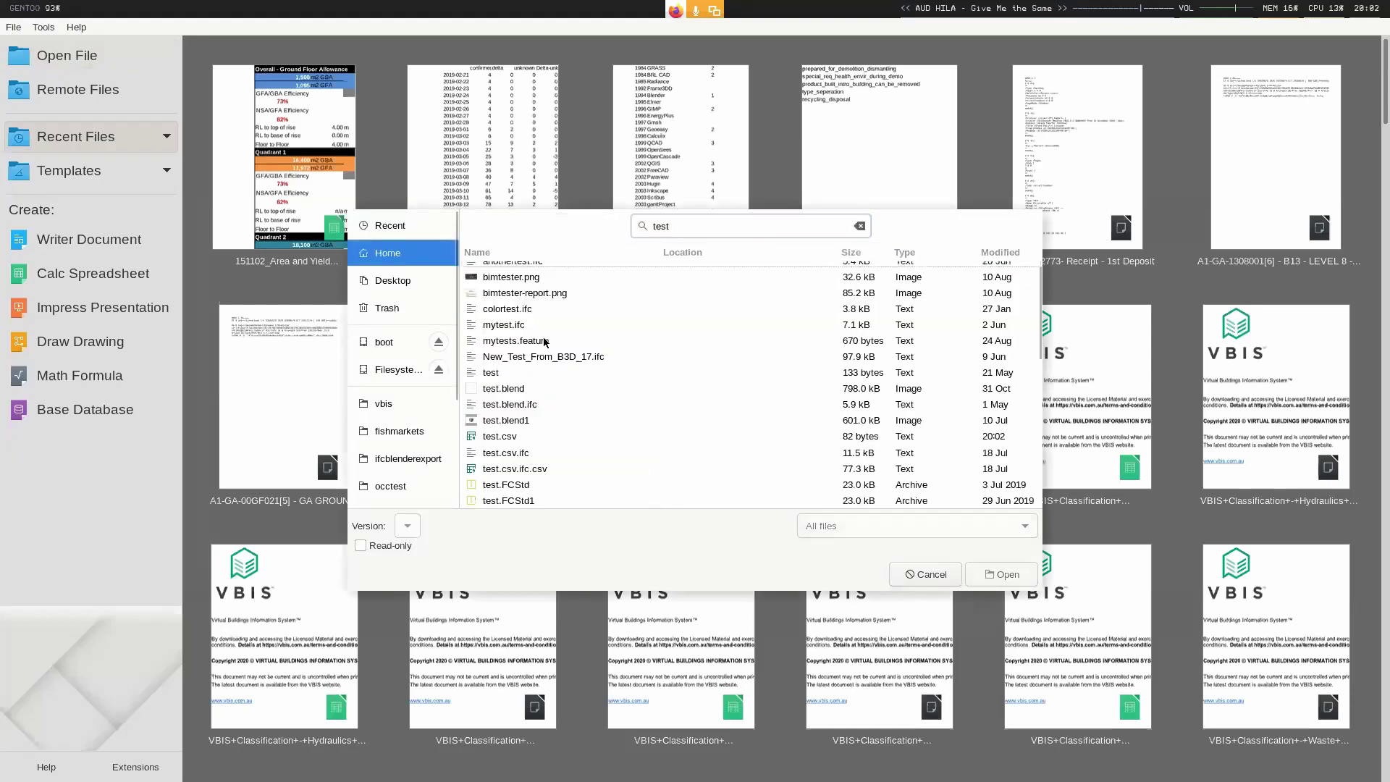
type(".csv")
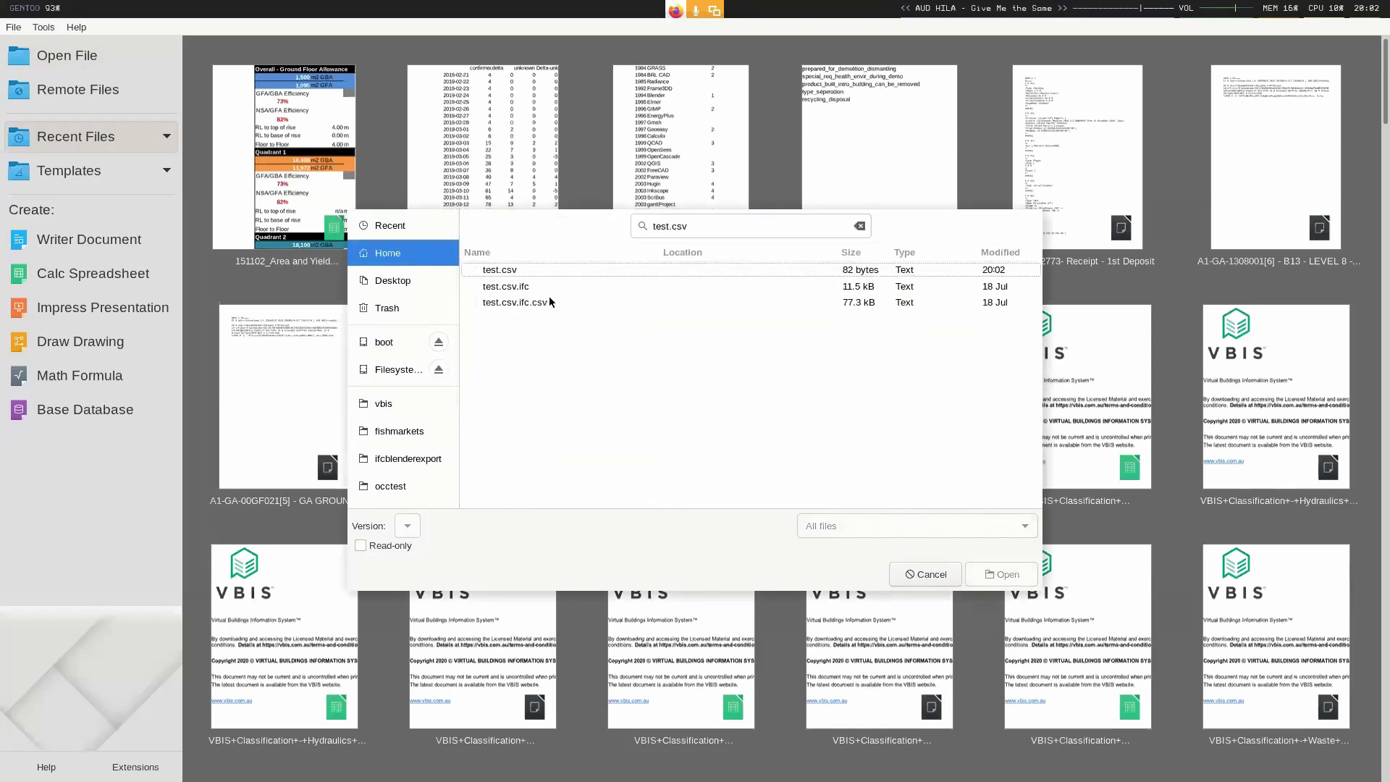
key("Down")
key("Return")
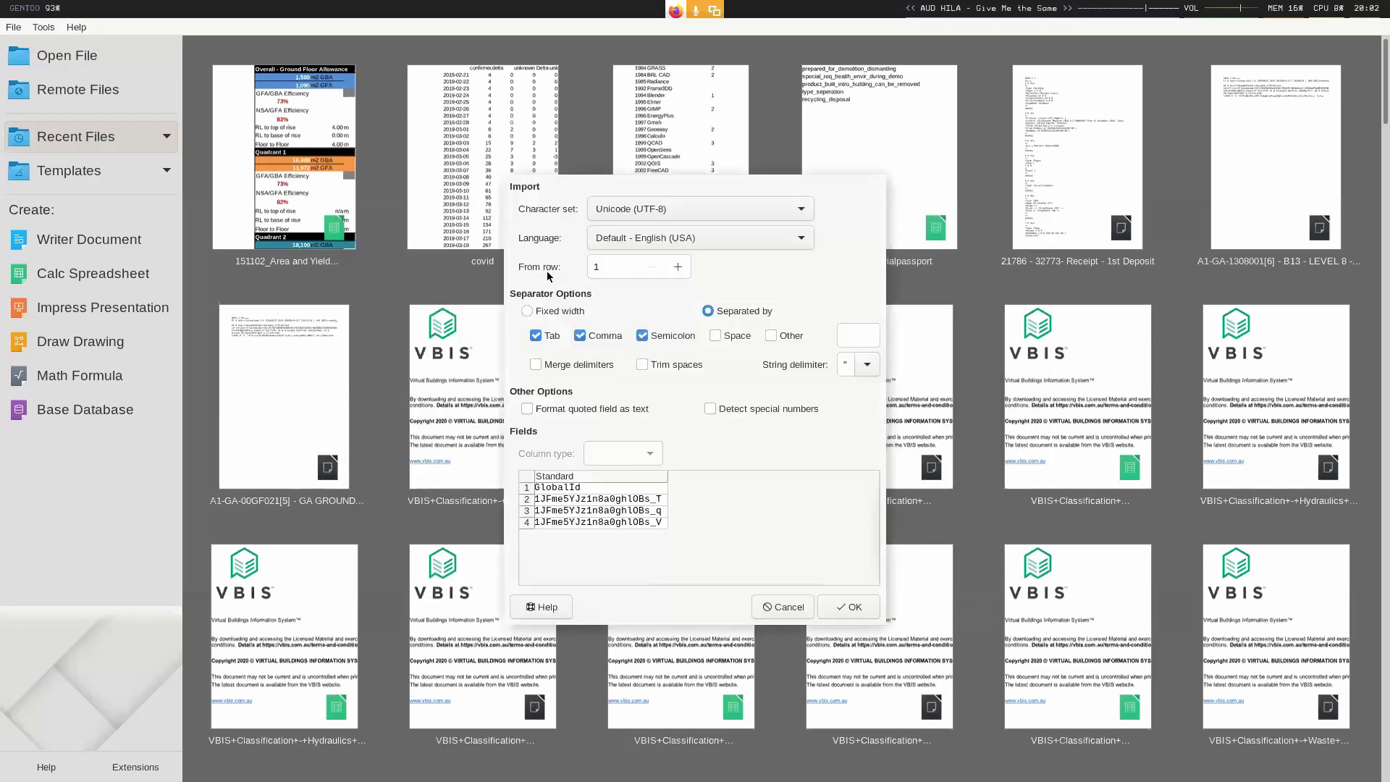
left_click(869, 614)
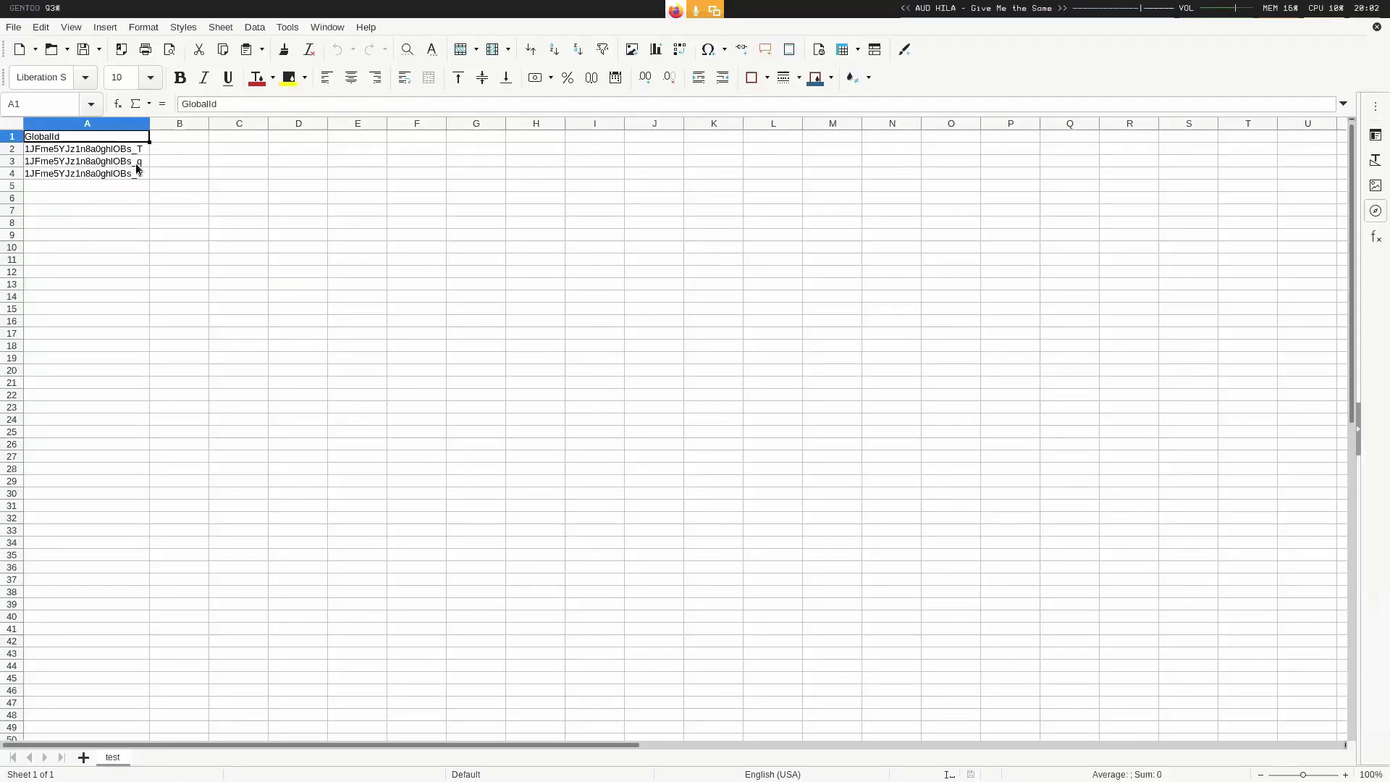
left_click_drag(135, 154, 134, 176)
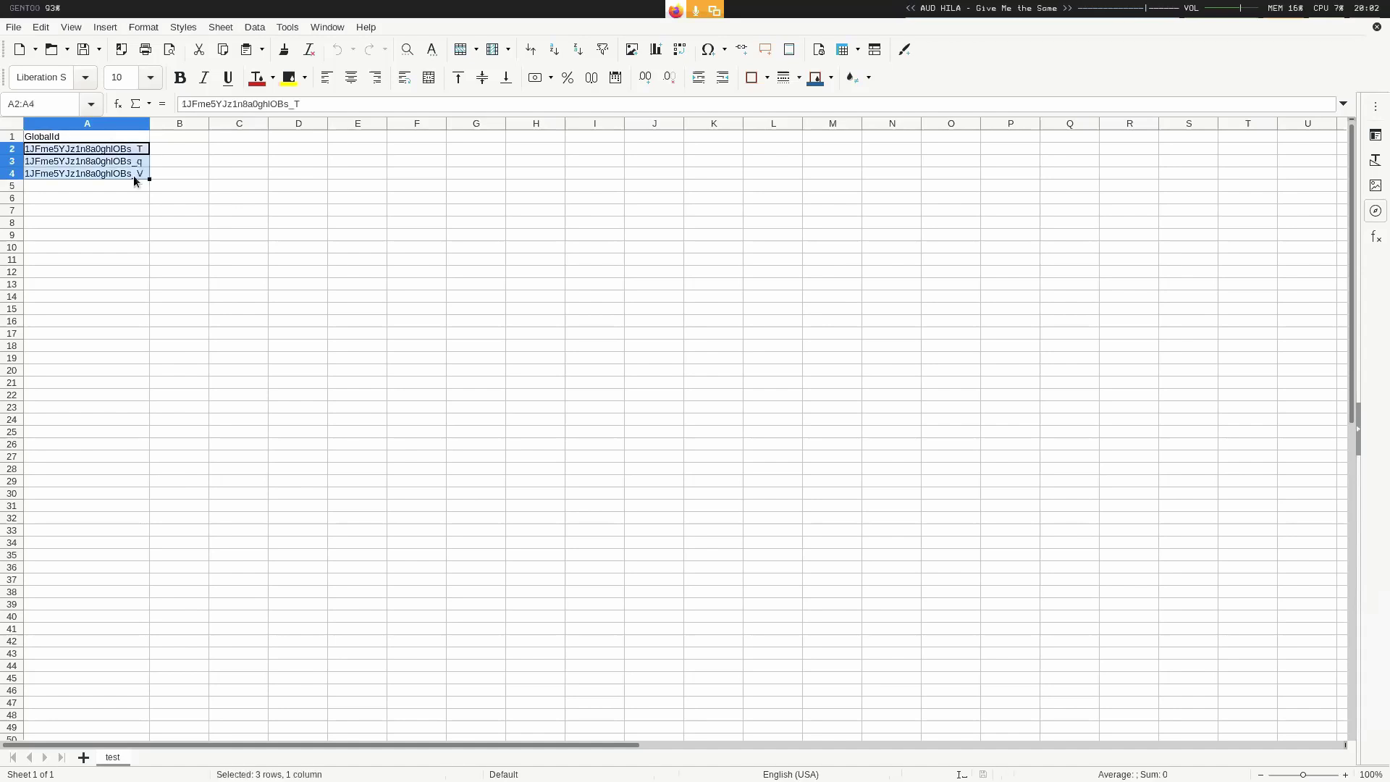
key("ctrl+t")
- Select the Blockwork 190:158418 door wall and show its IFC Object attributes in widened panels
key("w")
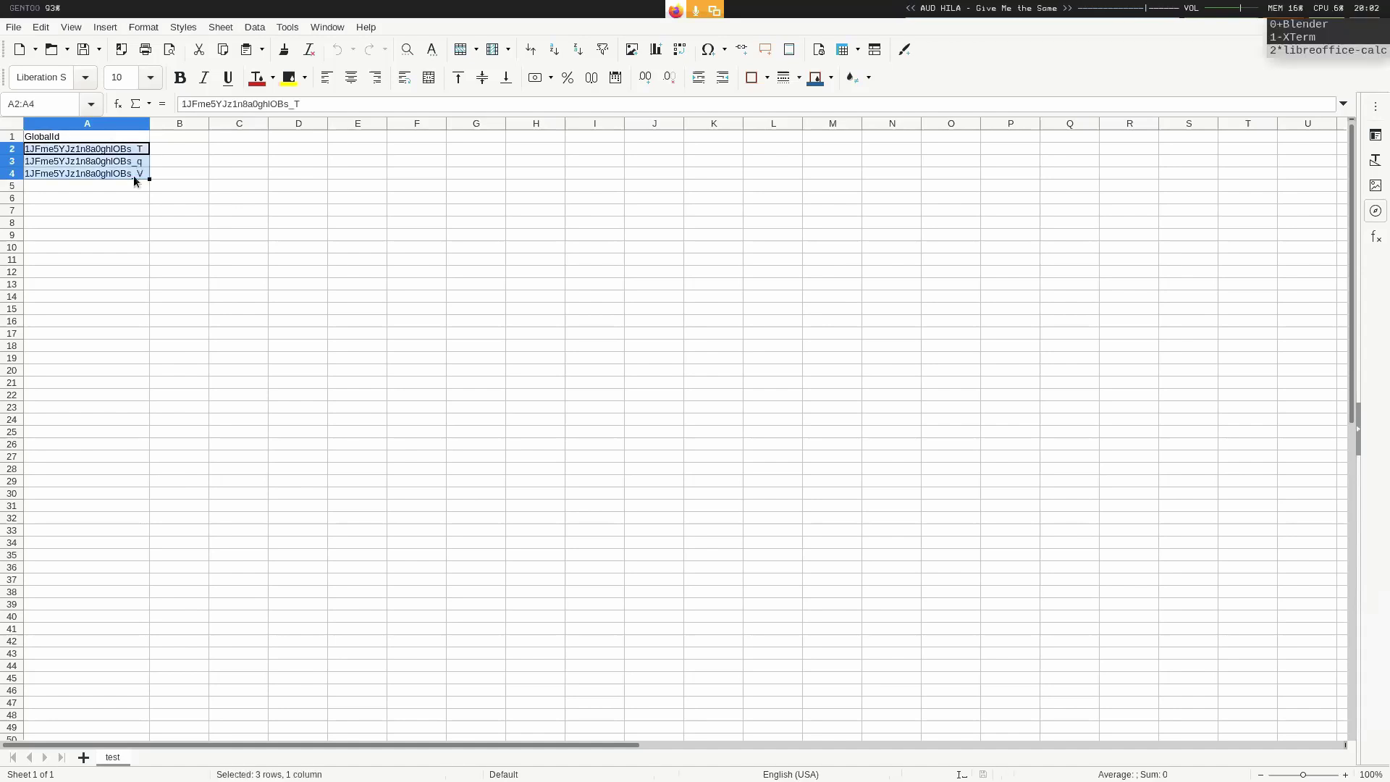
key("ctrl+t")
key("0")
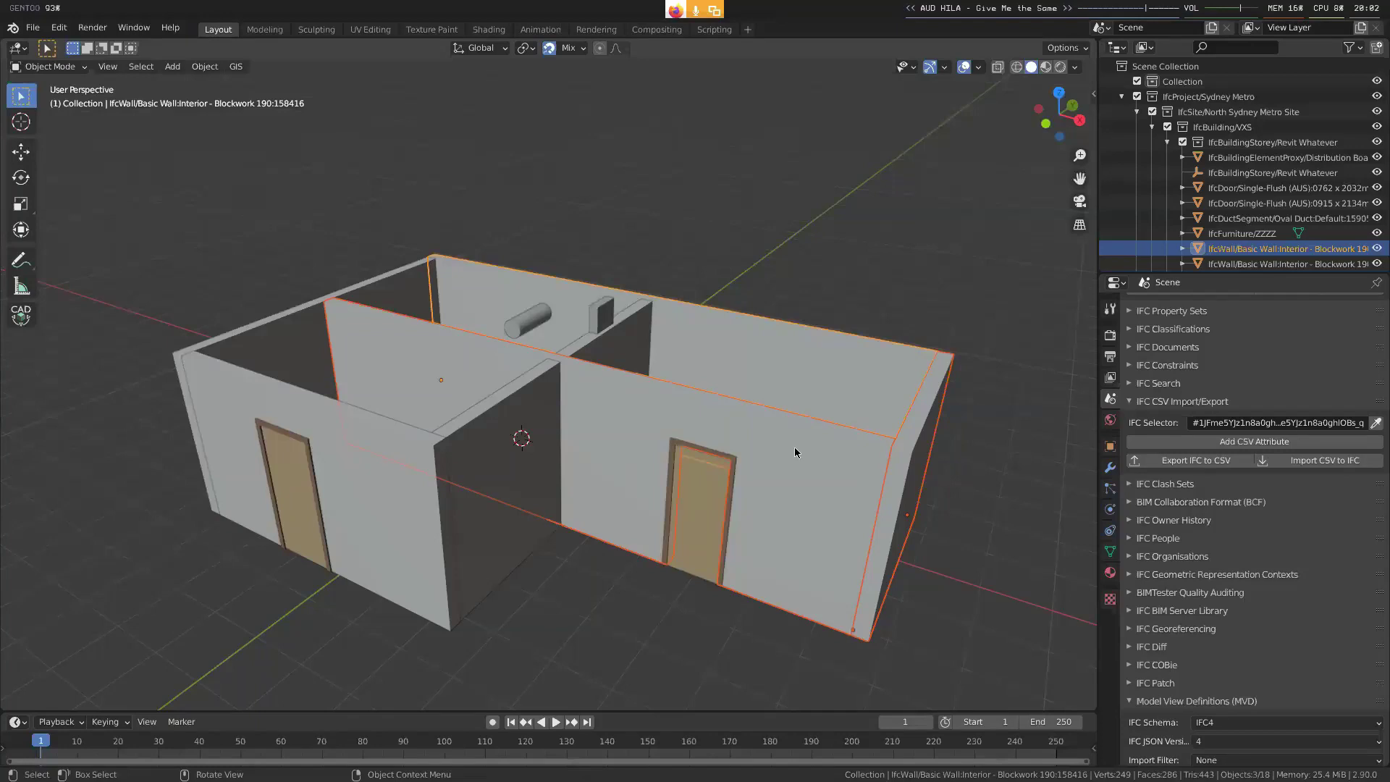
left_click(806, 463)
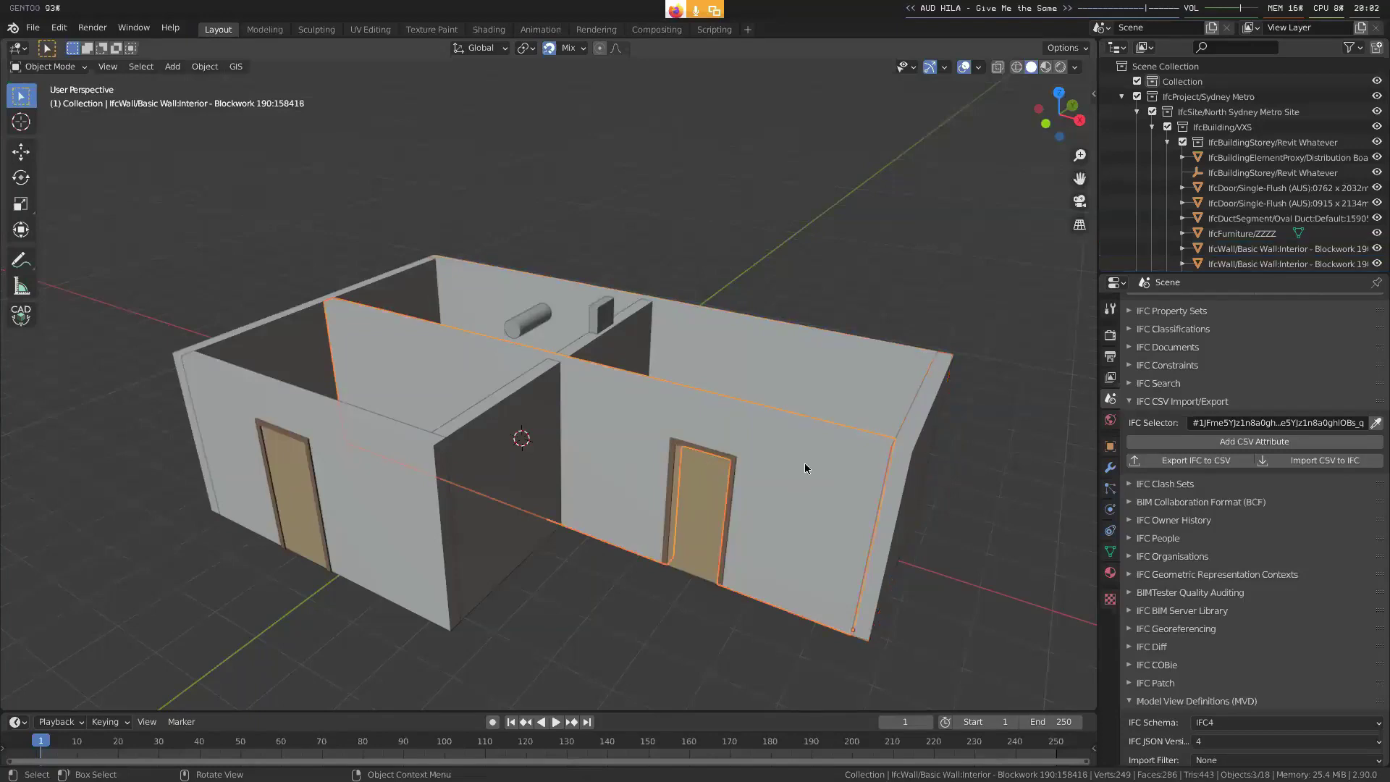
left_click(1110, 446)
scroll(1159, 467, "down", 8)
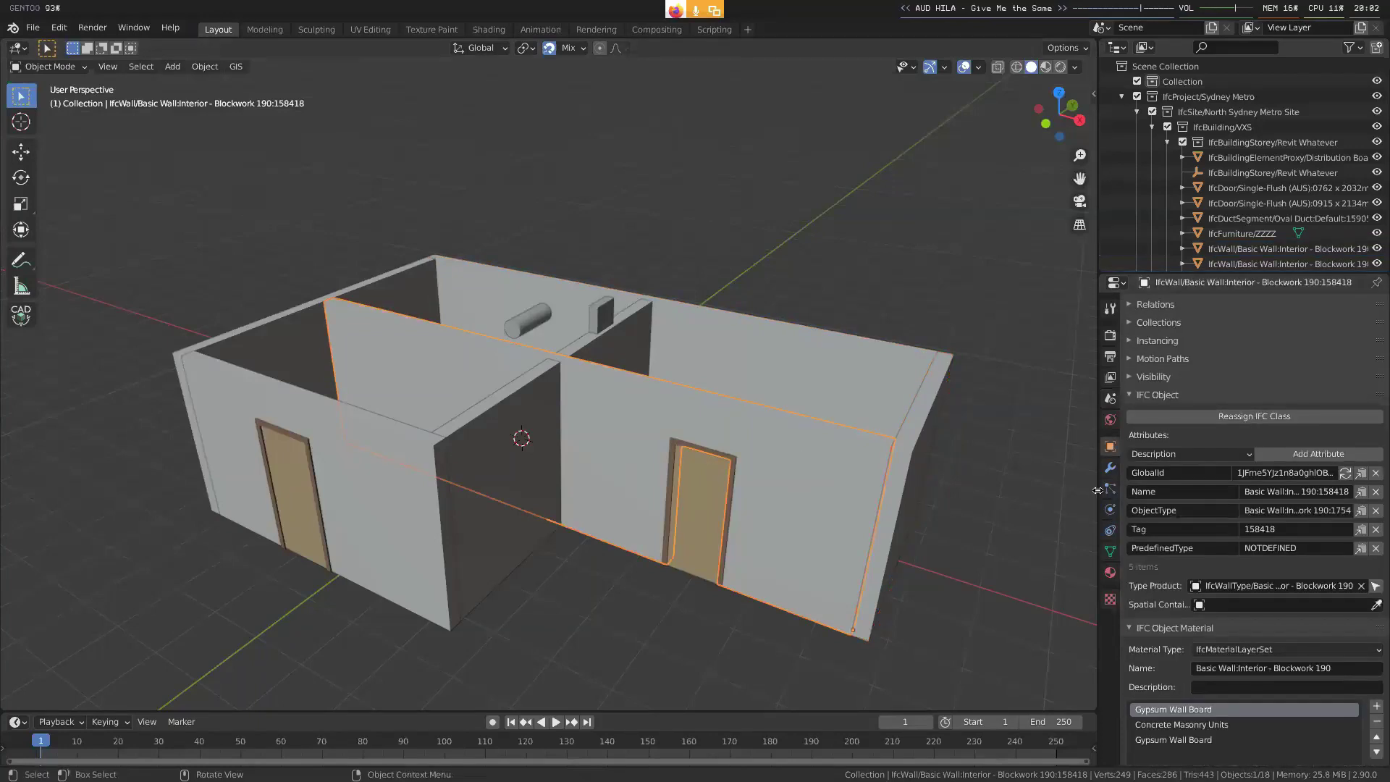
left_click_drag(1093, 490, 982, 490)
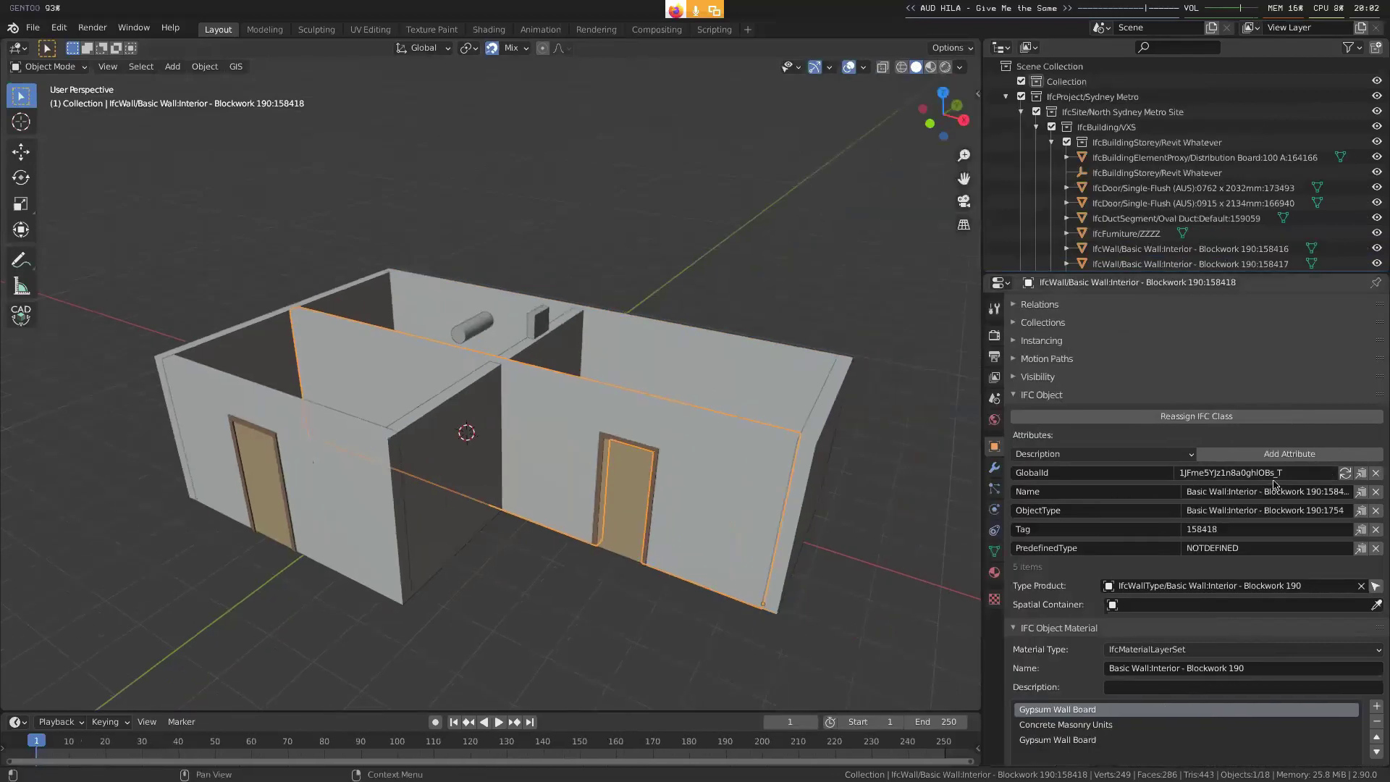
key("super+2")
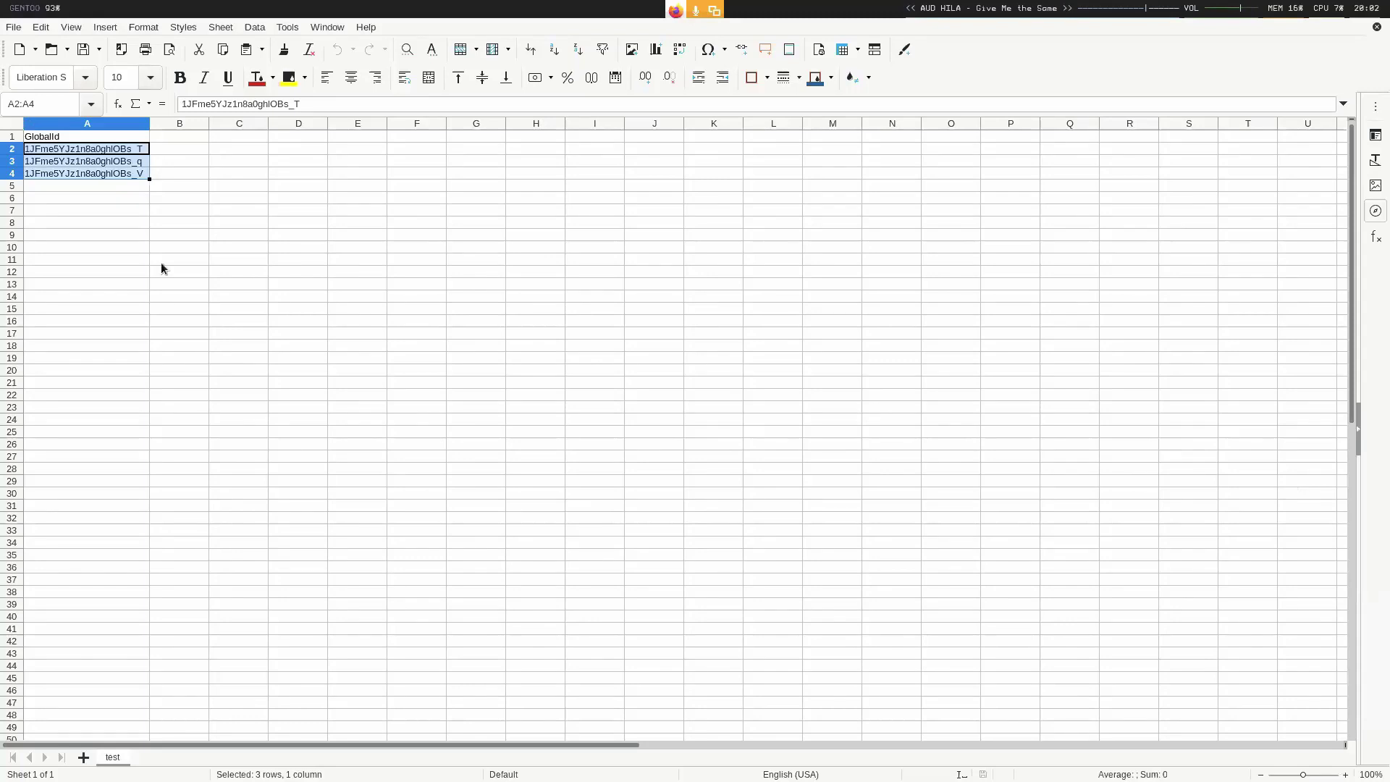
left_click(162, 262)
left_click(118, 152)
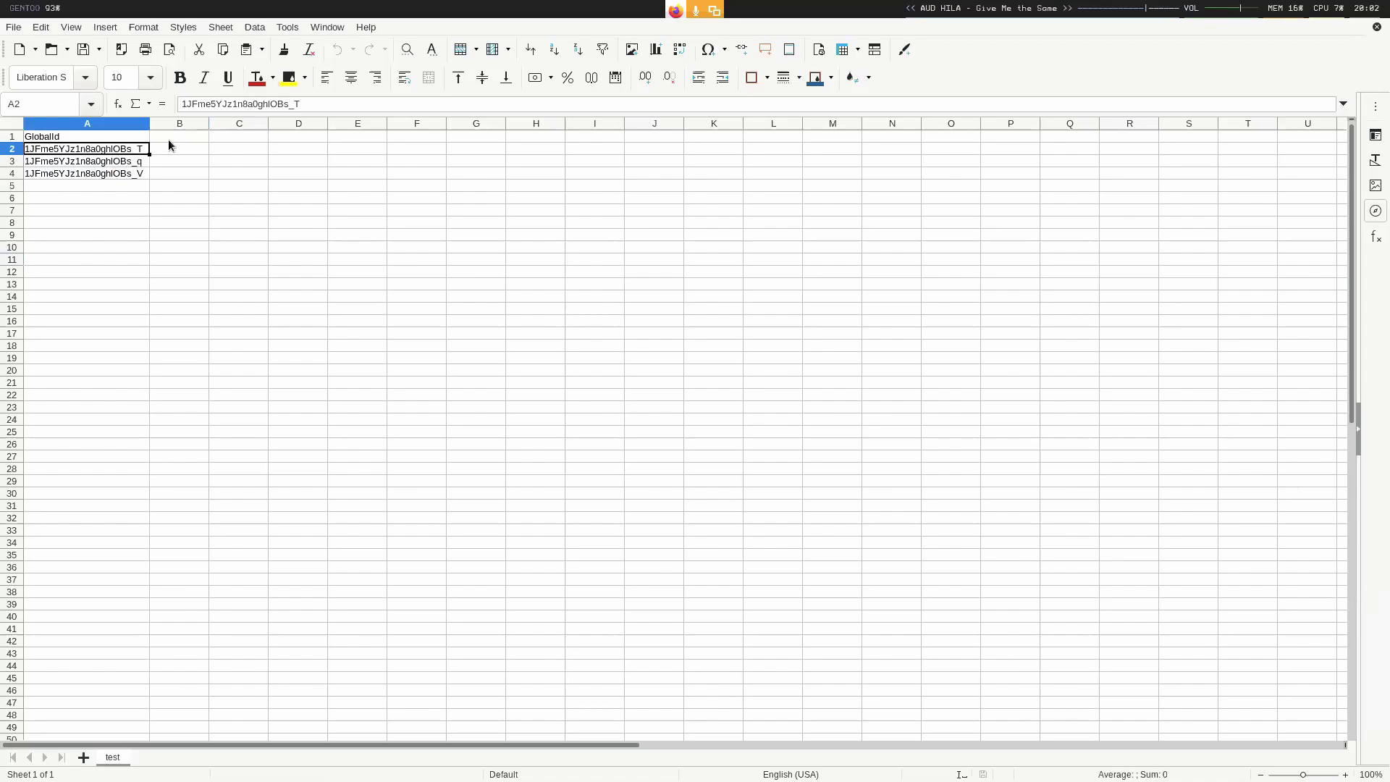
- Add 'type' and 'Name' as CSV attributes in the IFC CSV export settings
key("alt+Tab")
left_click(994, 398)
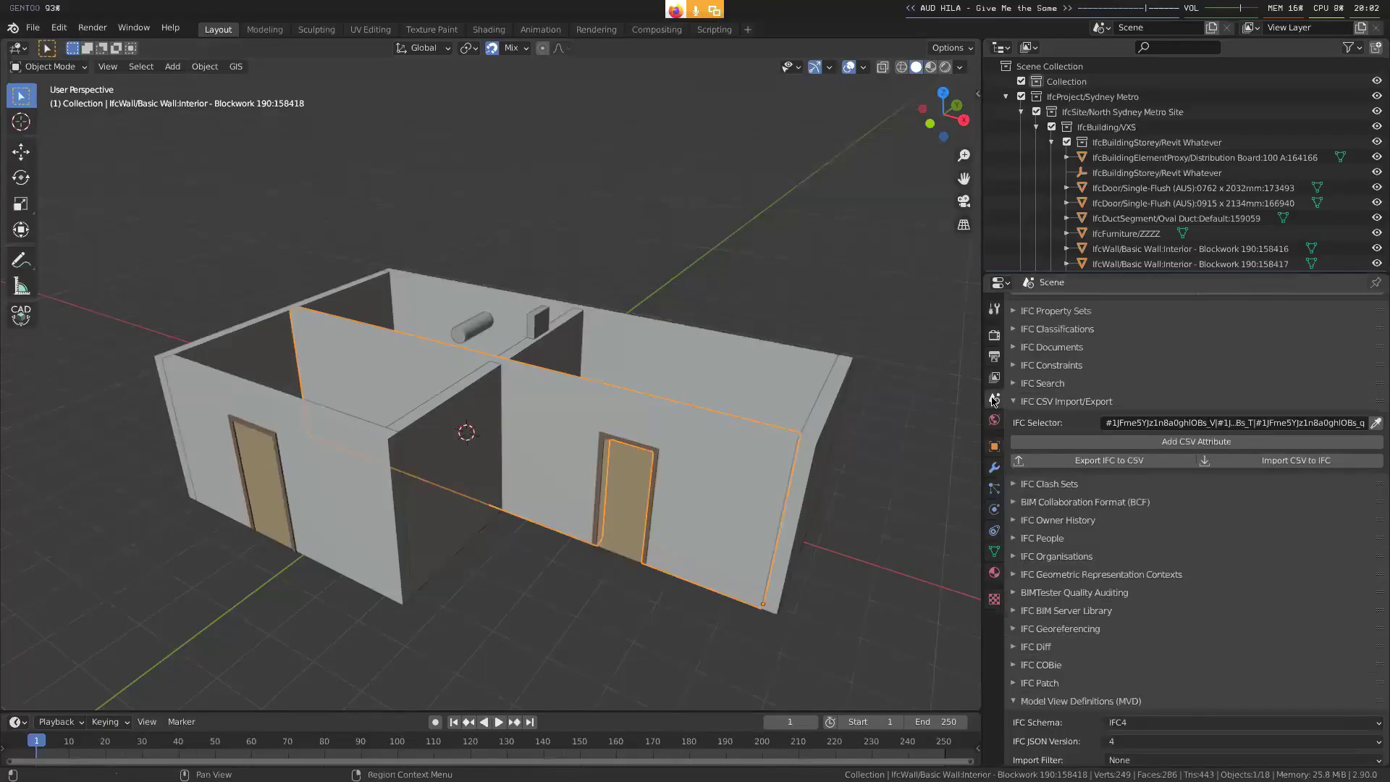
left_click(1211, 443)
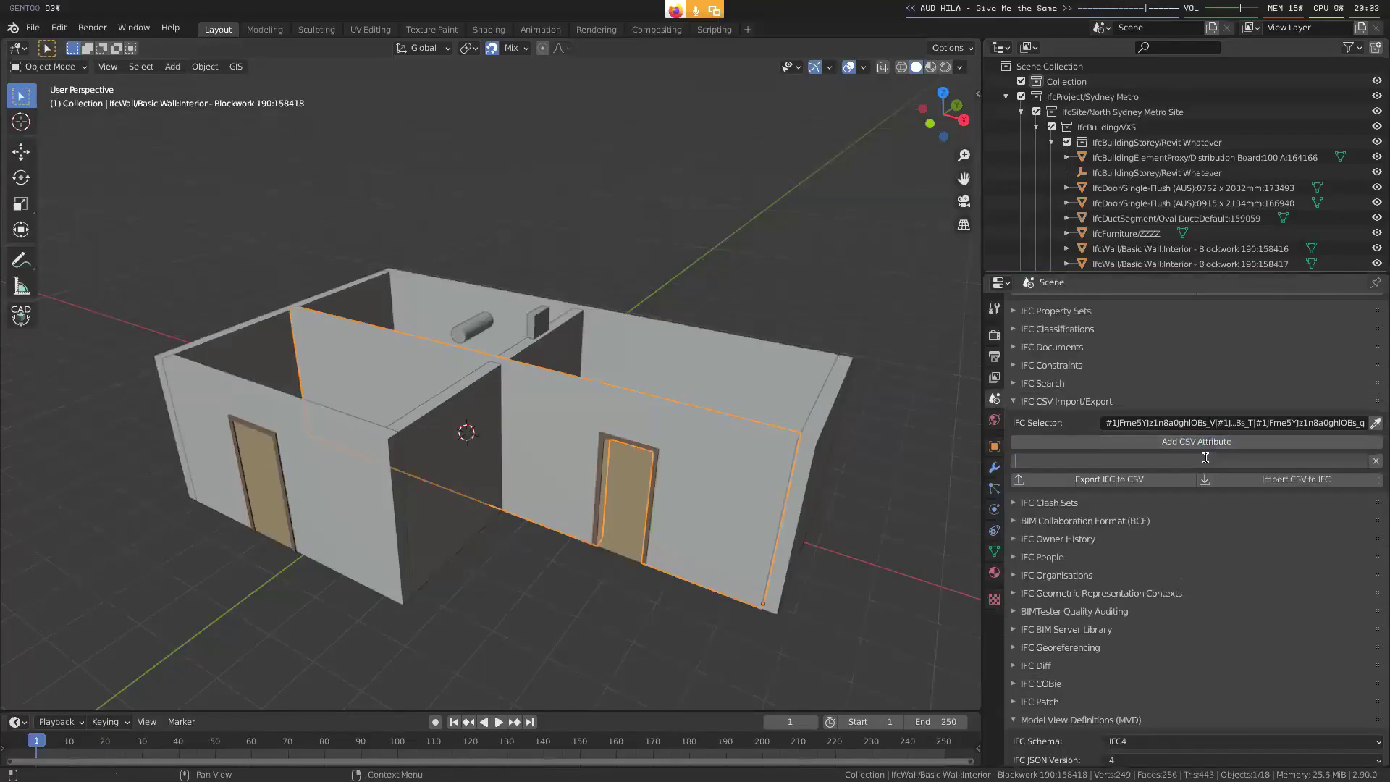
left_click(1206, 461)
type("type")
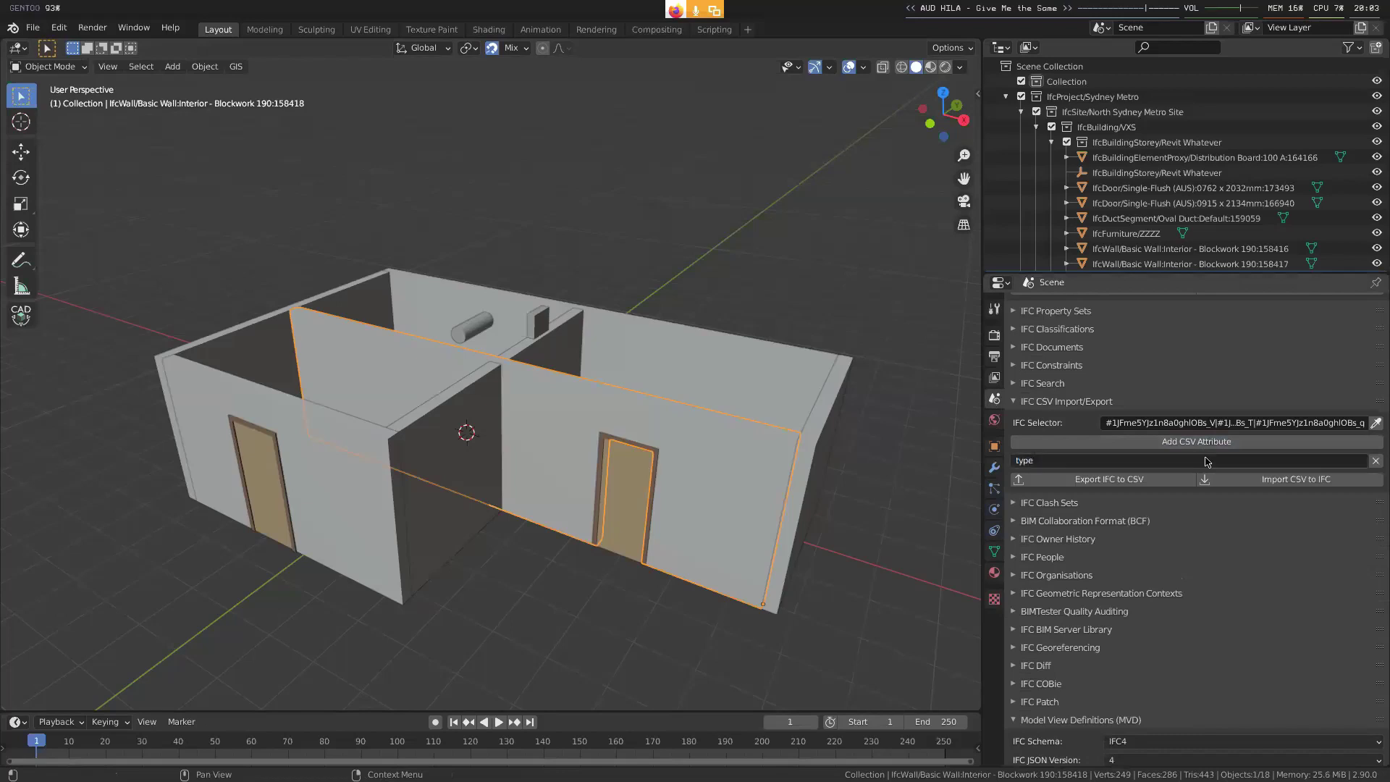
left_click(1208, 442)
left_click(1207, 480)
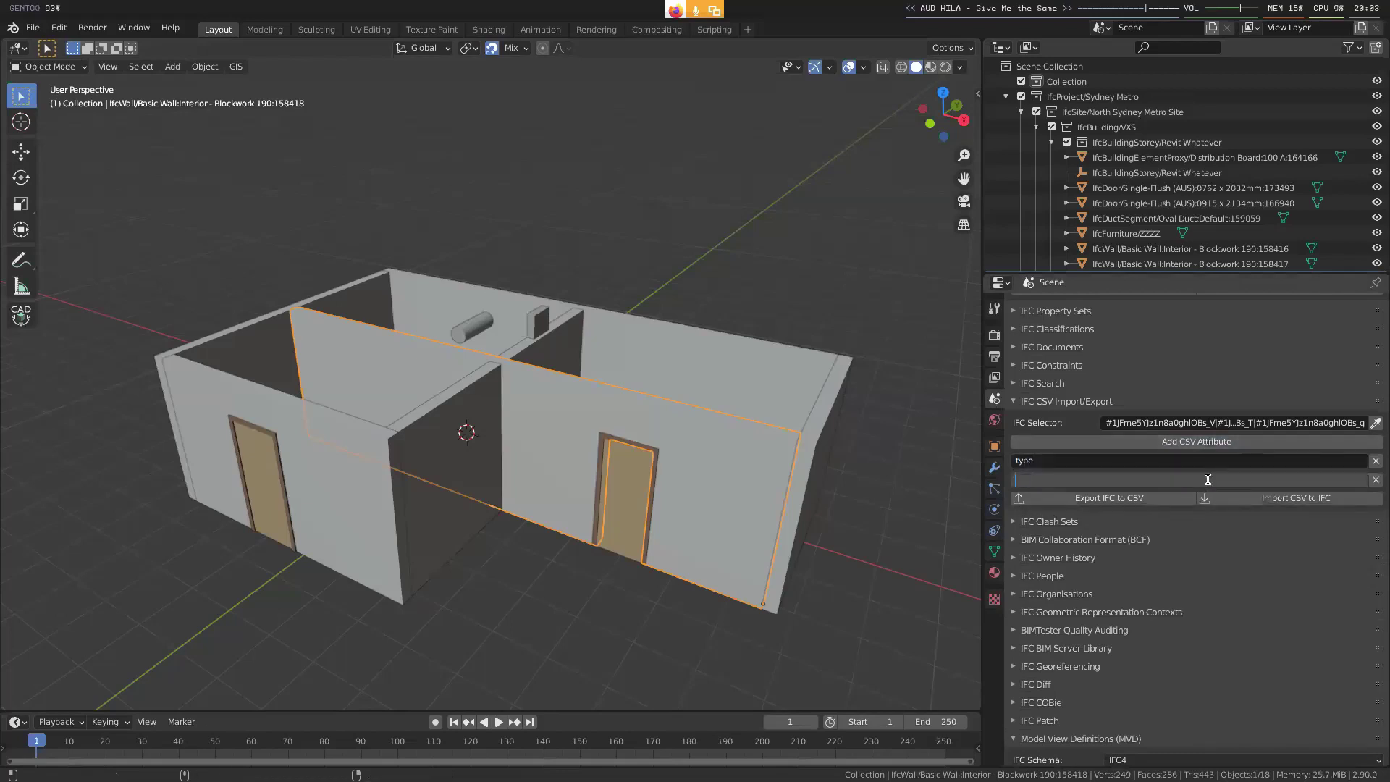
type("Name")
key("Return")
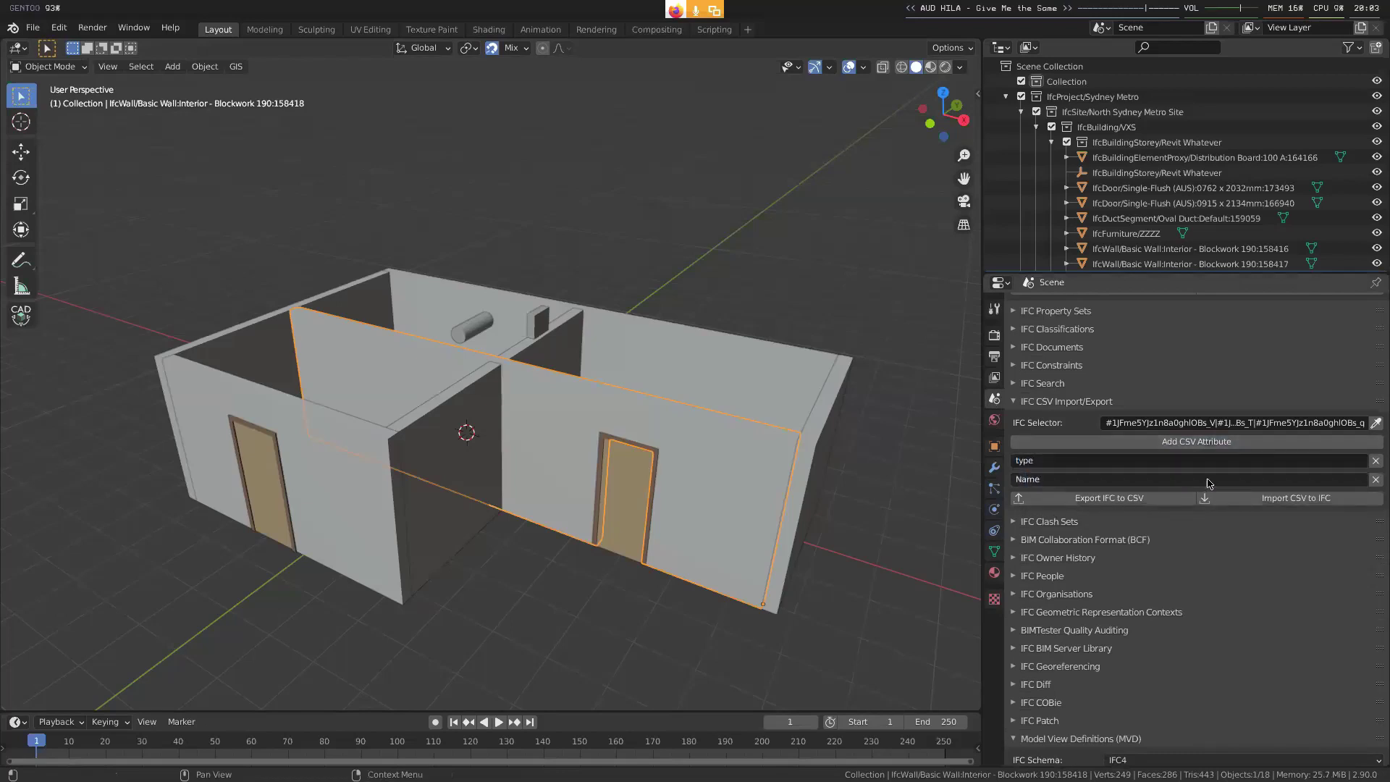
- Re-export the selected walls to test.csv
left_click(1130, 499)
left_click(695, 602)
type("test")
key("Return")
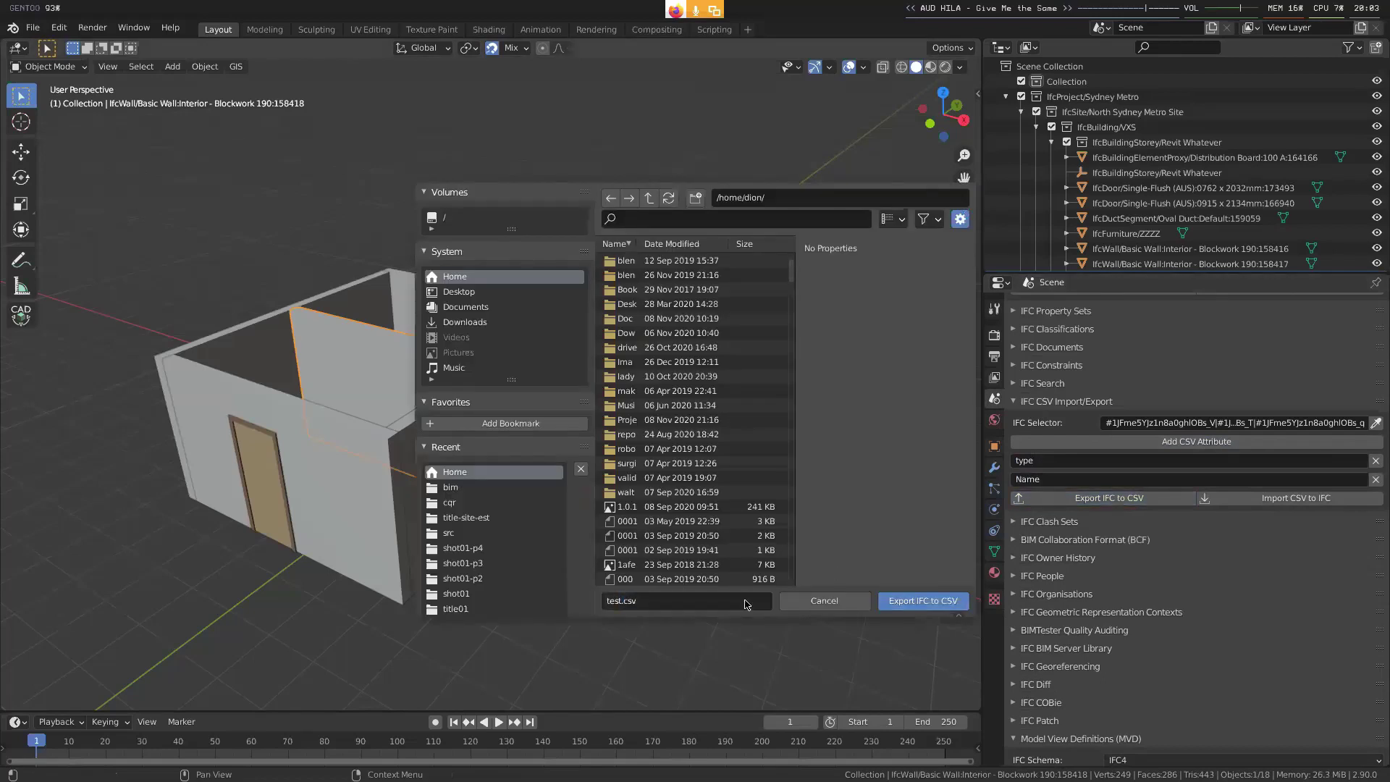
left_click(900, 600)
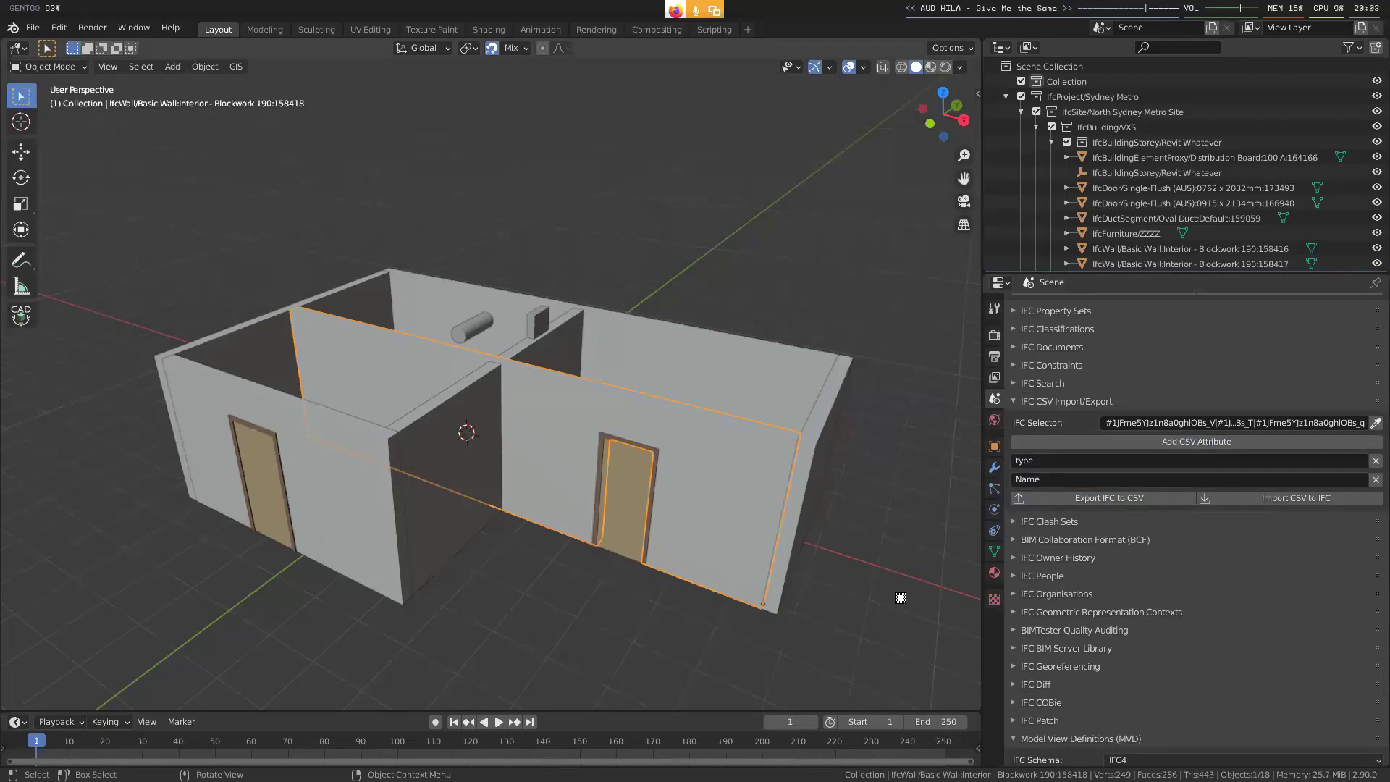
- Reload test.csv in LibreOffice Calc, discarding changes
key("alt+Tab")
left_click(13, 27)
left_click(33, 164)
left_click(728, 417)
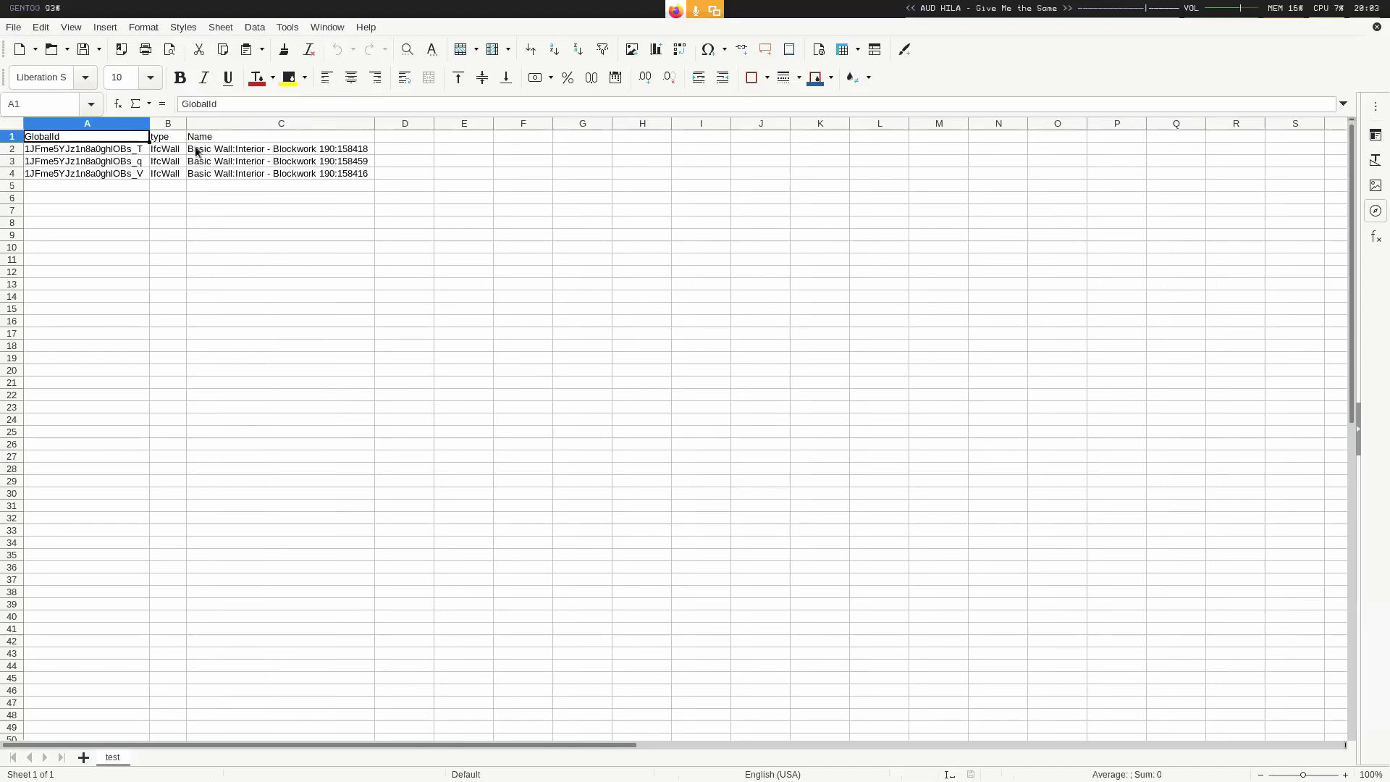
- Shorten the C2 wall name by removing 'Basic Wall:' and ':158418'
left_click_drag(315, 150, 316, 180)
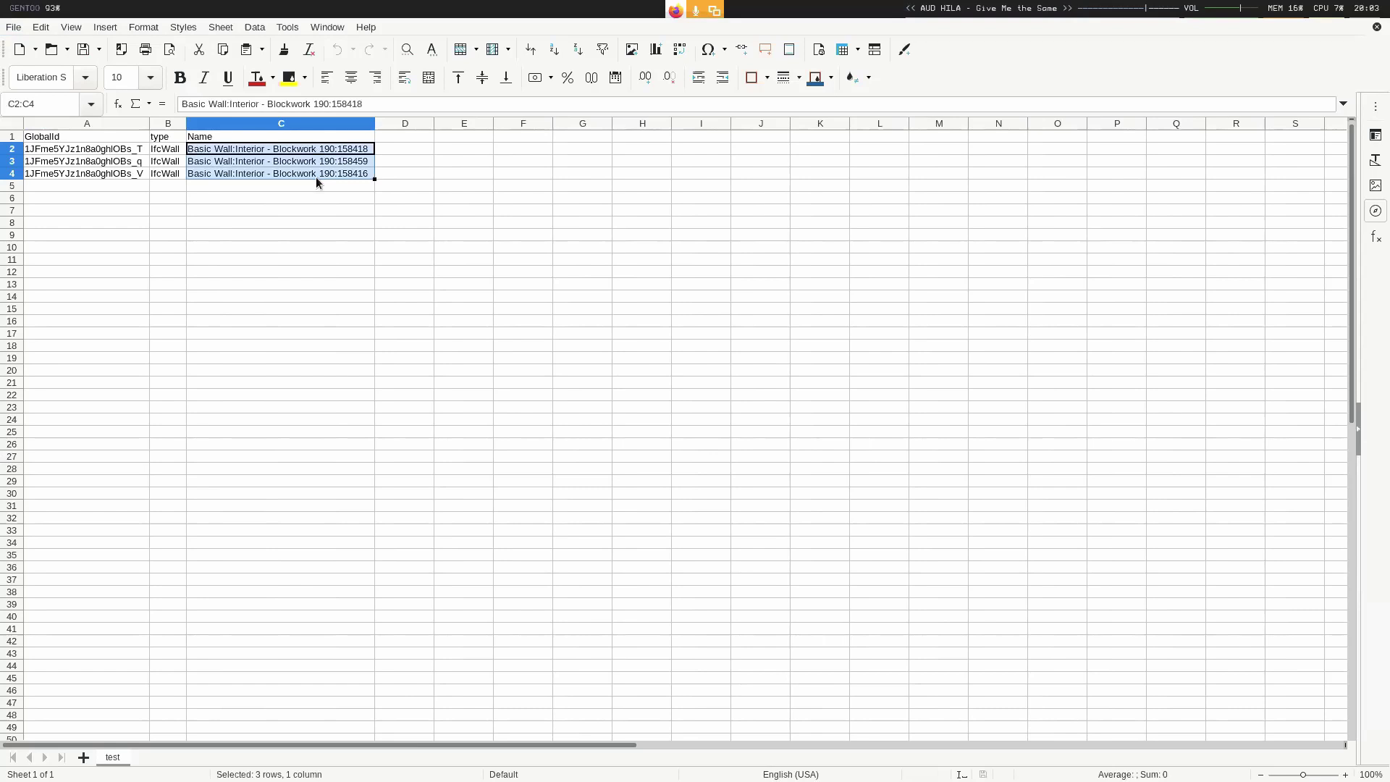
left_click(416, 233)
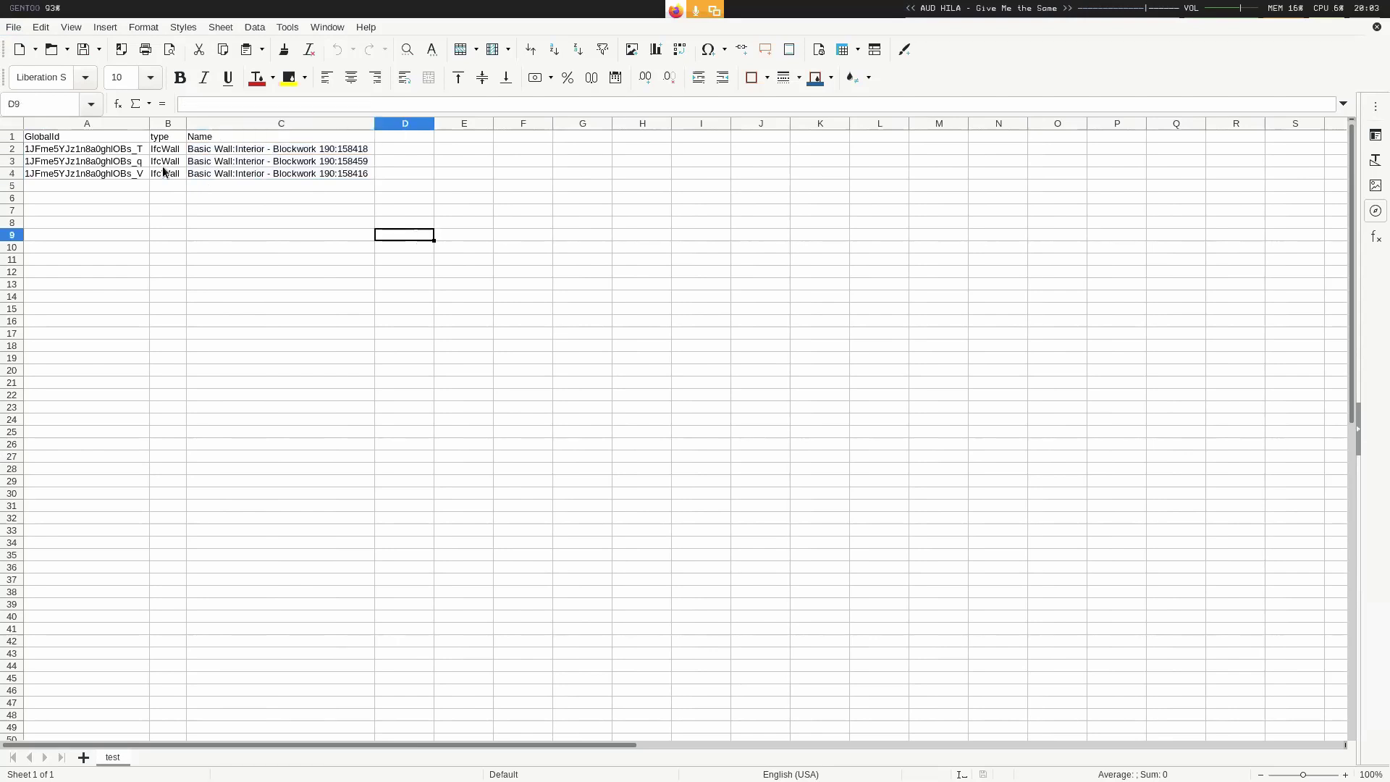
left_click(356, 150)
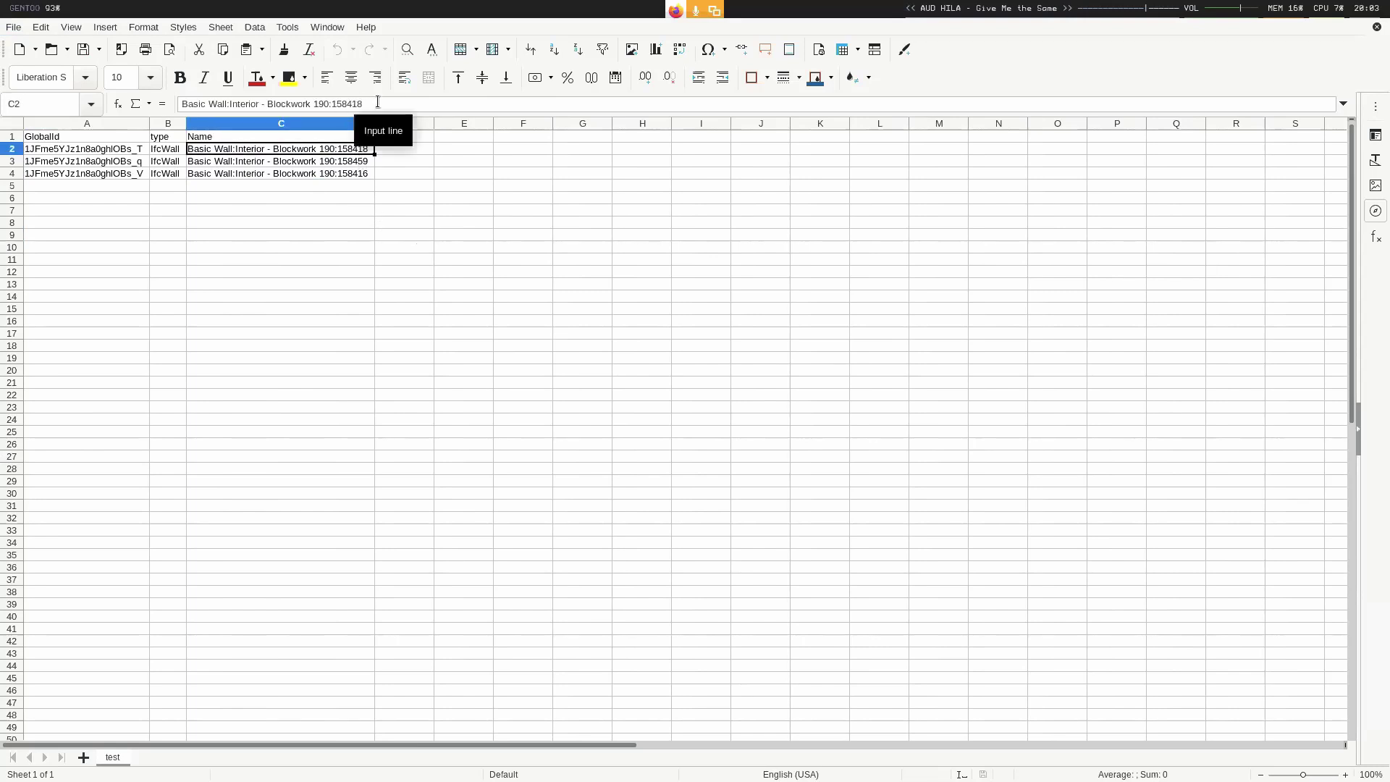
left_click(229, 104)
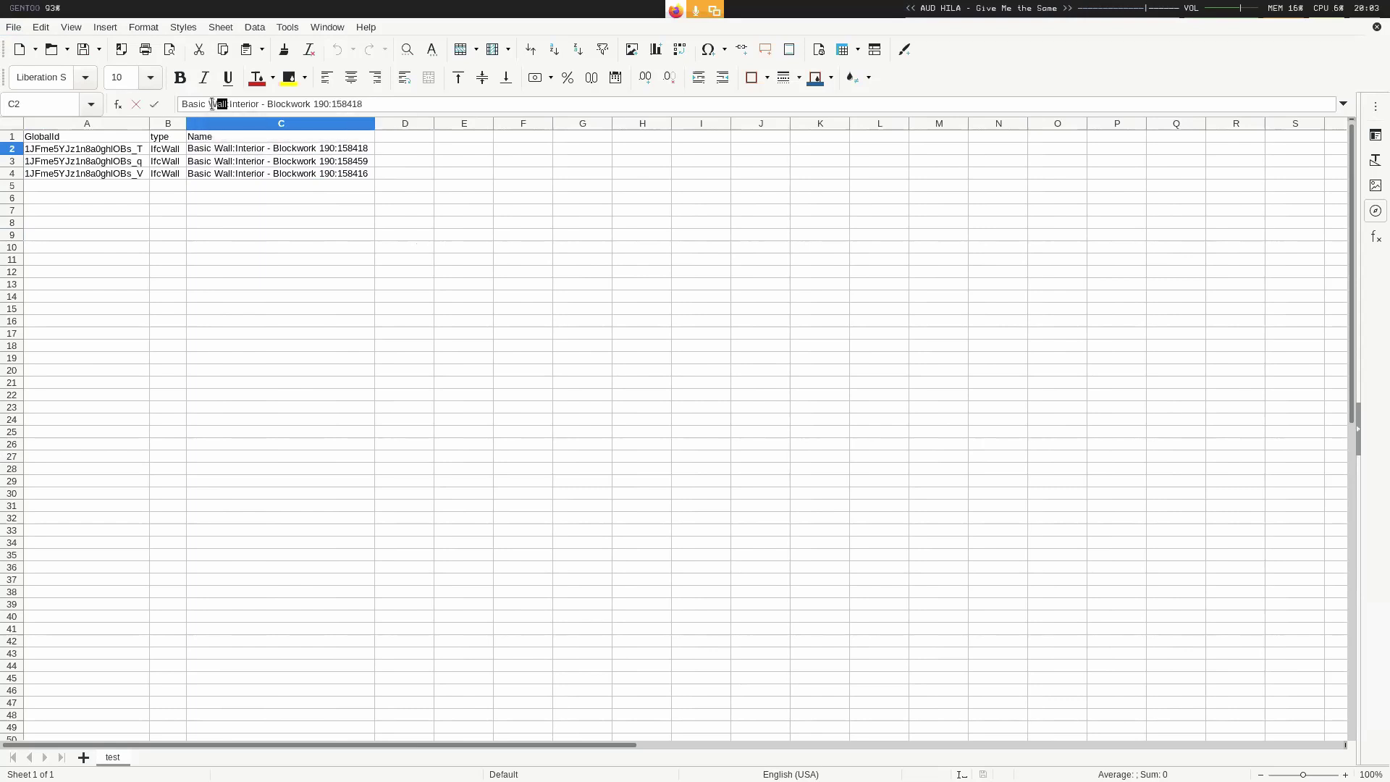
key("shift+End")
left_click(249, 106)
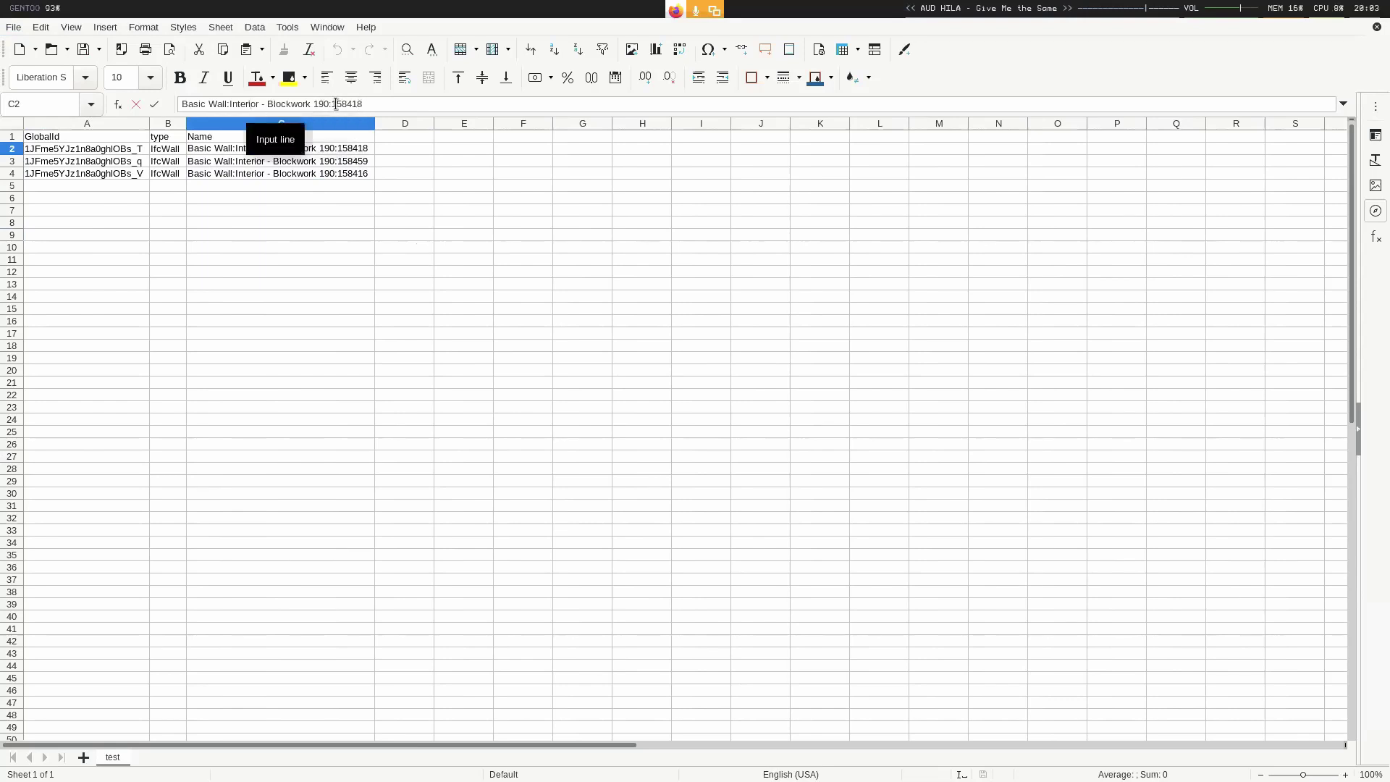
left_click_drag(331, 104, 449, 105)
key("BackSpace")
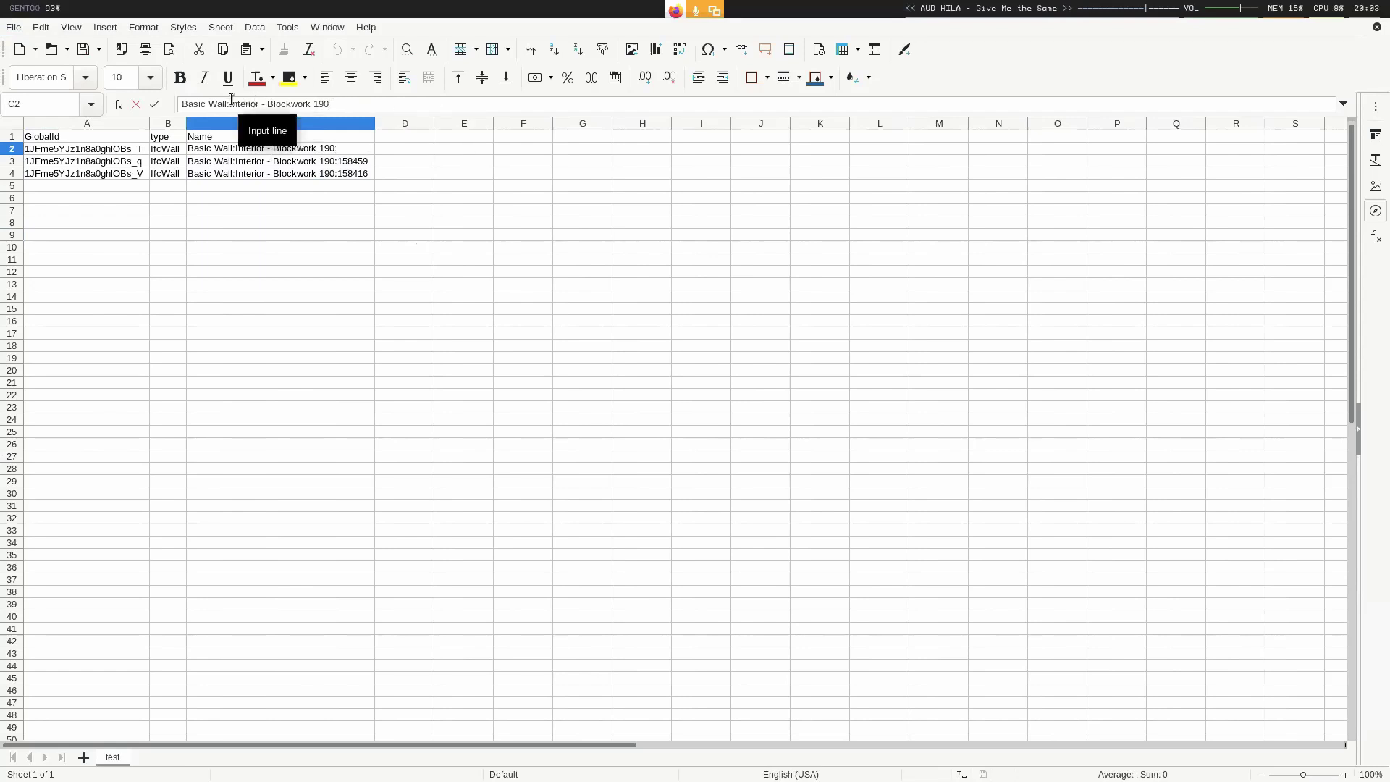
left_click_drag(231, 104, 181, 105)
key("BackSpace")
key("Return")
- Copy the shortened name into C3:C4 and save test.csv in Text CSV format
left_click(283, 149)
key("ctrl+c")
left_click(290, 163)
key("shift+Down")
key("ctrl+v")
left_click(354, 259)
key("ctrl+s")
left_click(772, 457)
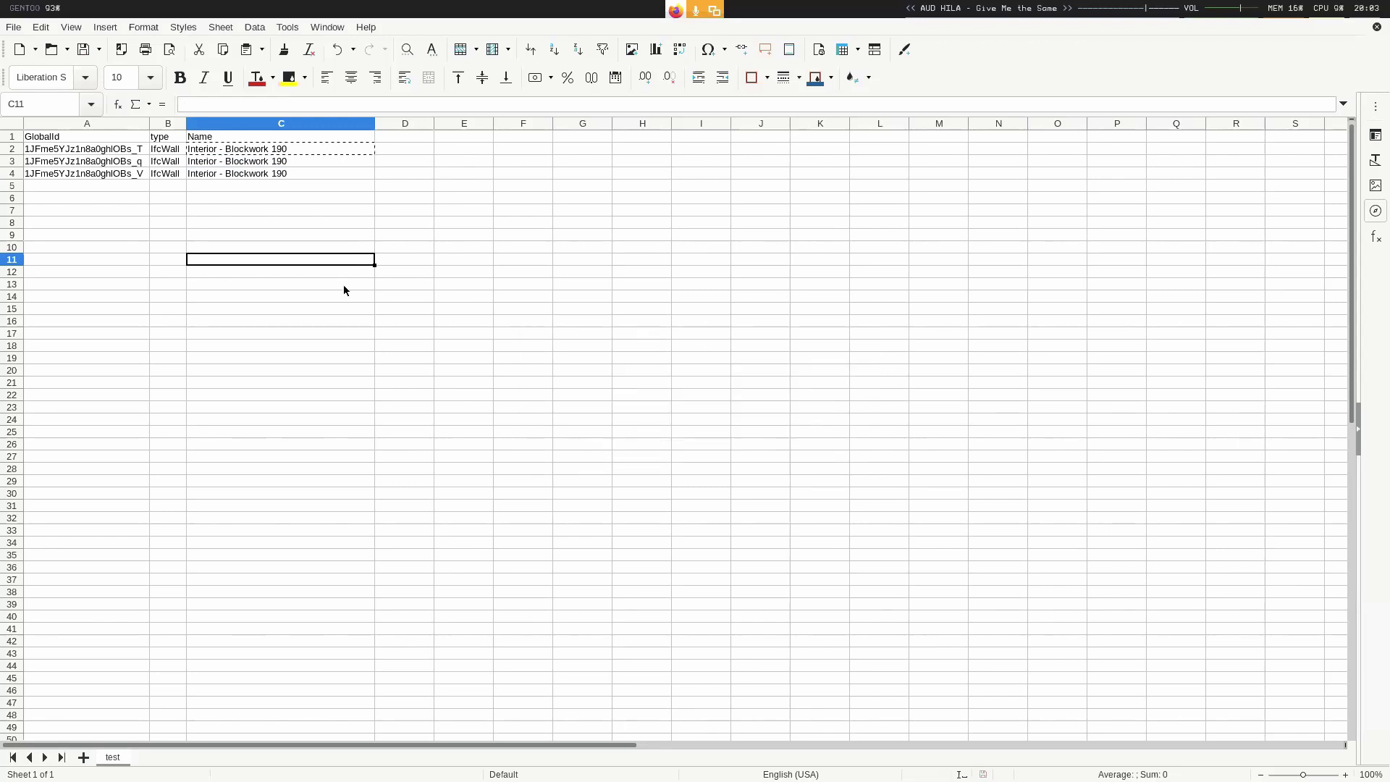
- Import test.csv back into the IFC model with Import CSV to IFC
key("alt+Tab")
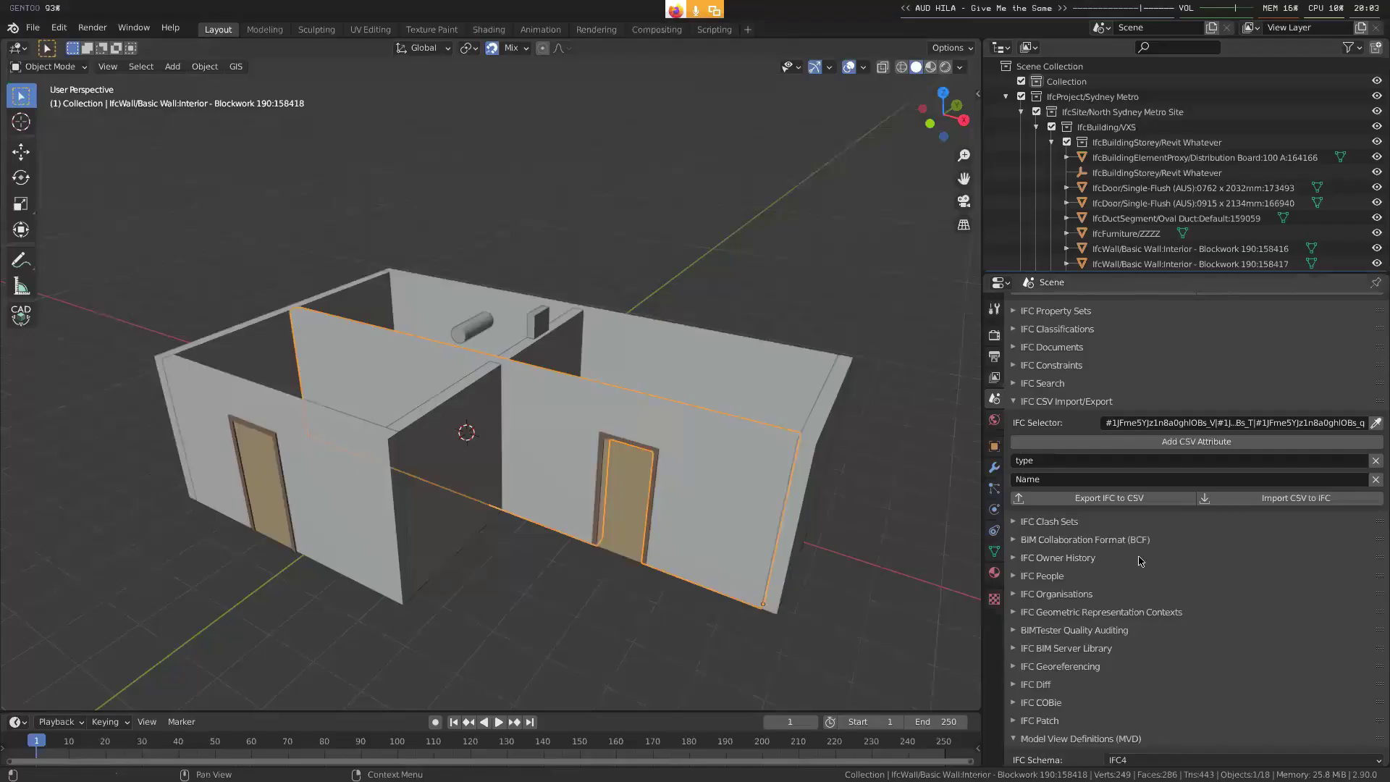
left_click(1260, 499)
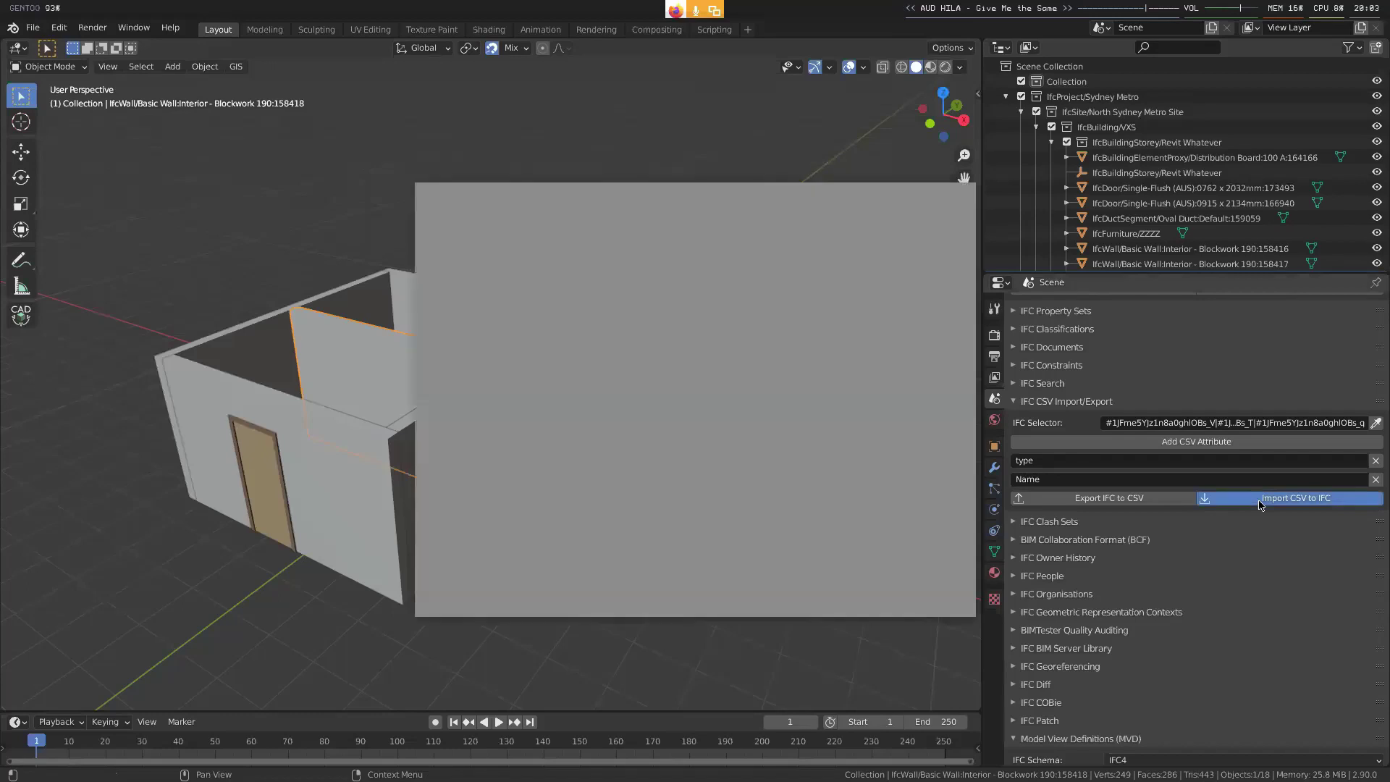
scroll(651, 477, "down", 4)
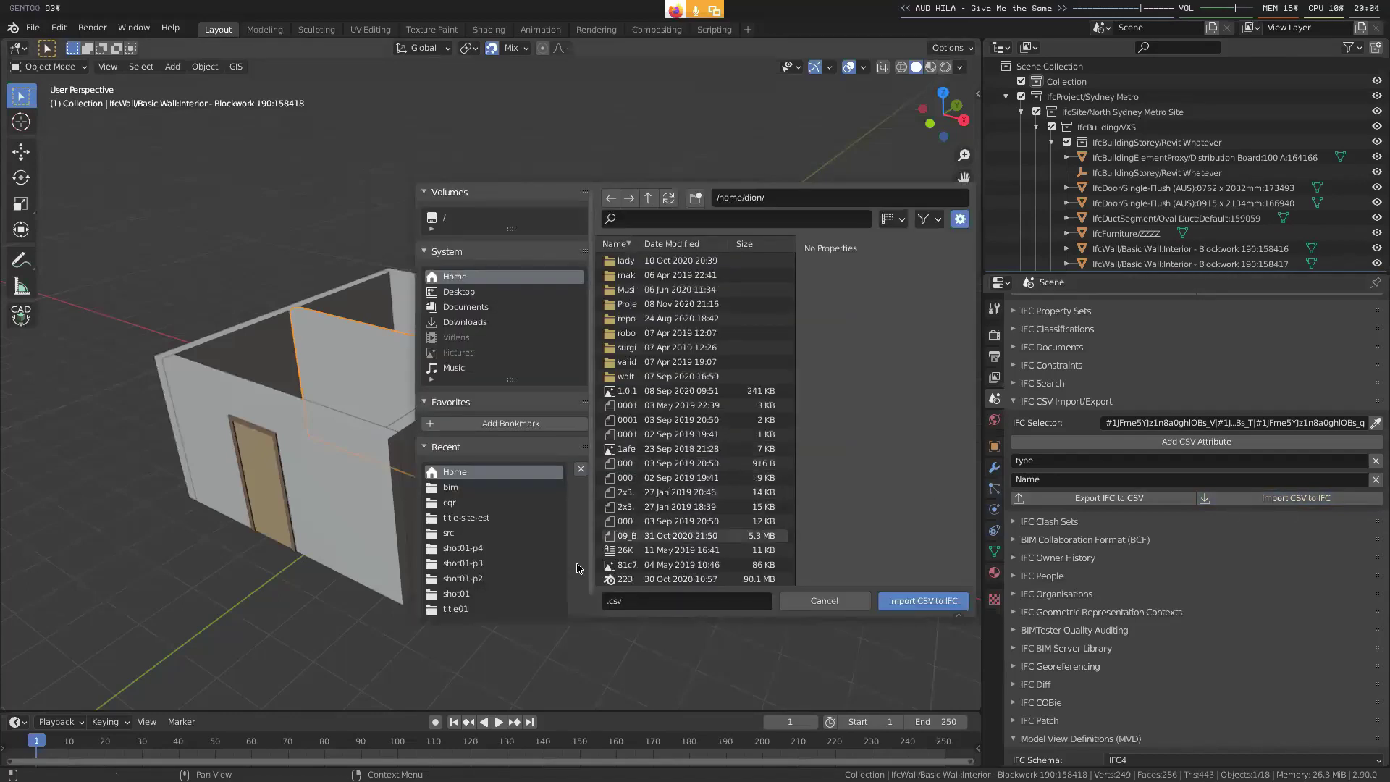
left_click(670, 599)
key("Home")
type("test")
key("Return")
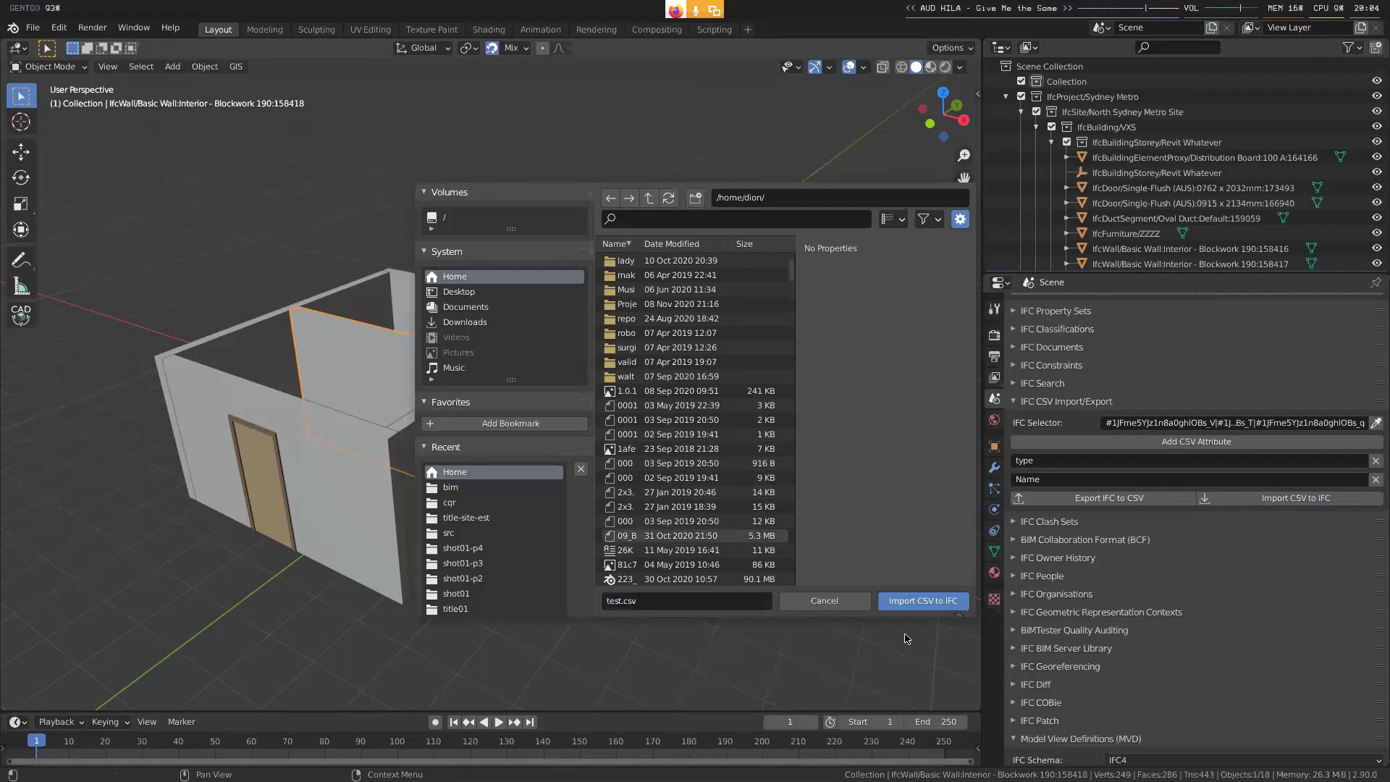
left_click(930, 601)
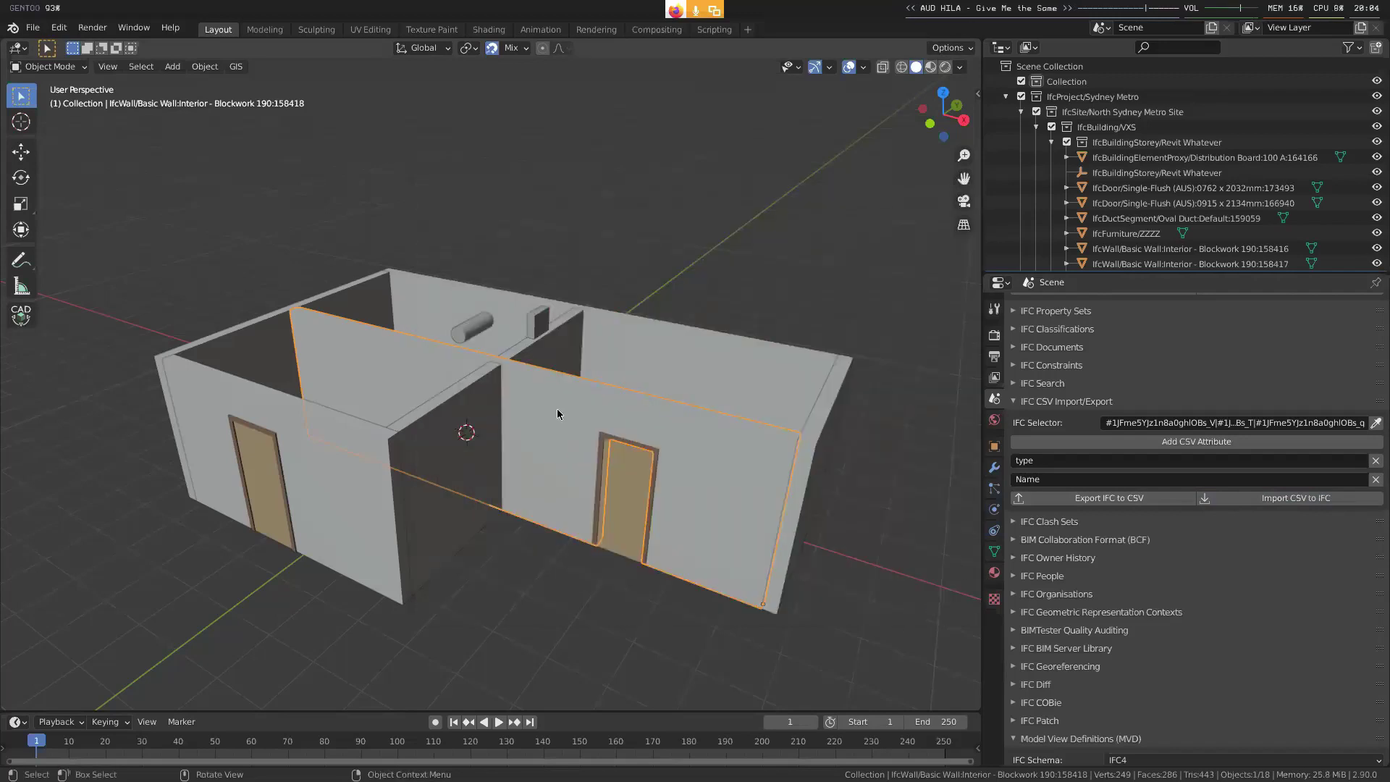
- Start a new General scene without saving the current model
left_click(32, 27)
mouse_move(109, 44)
left_click(196, 45)
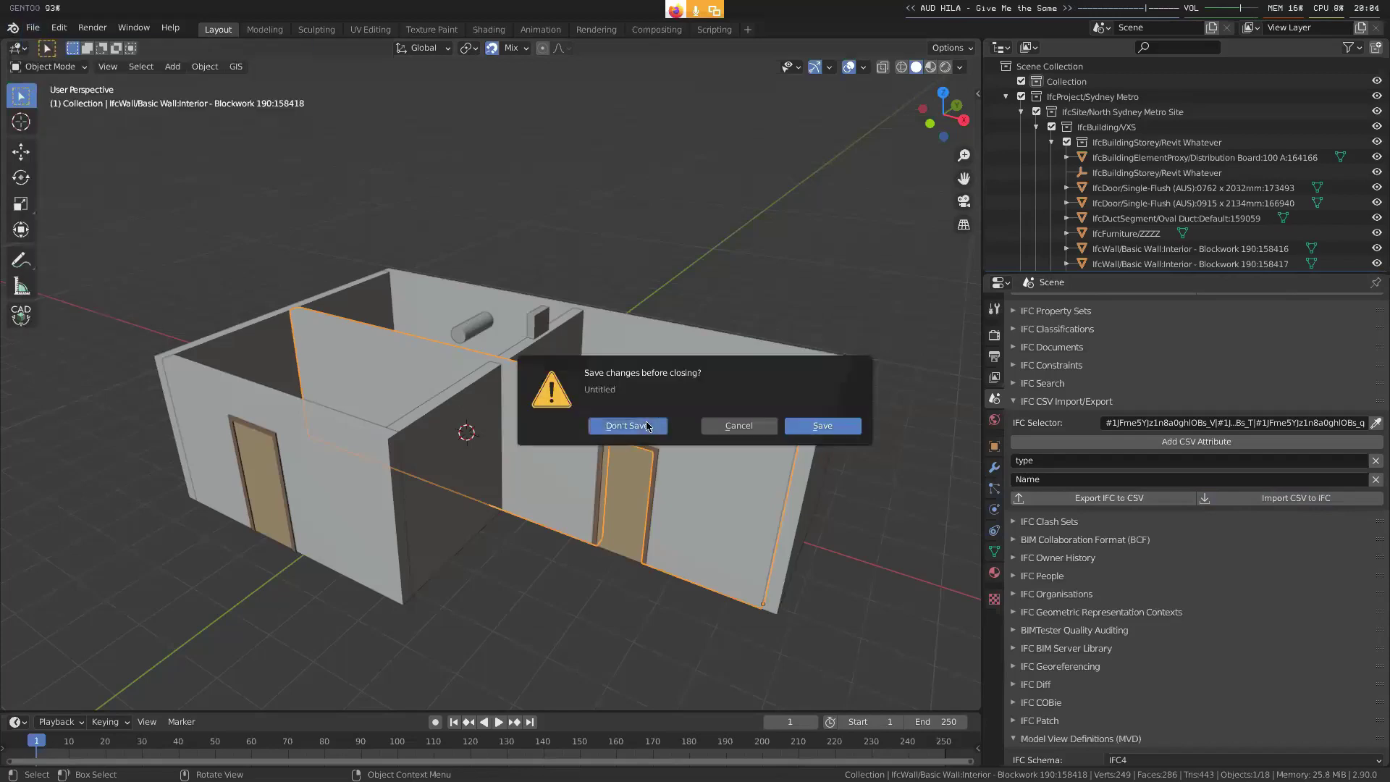
left_click(628, 426)
- Search the Documents and Downloads folders for 'proj' IFC files in the import browser
left_click(33, 27)
mouse_move(57, 227)
left_click(232, 431)
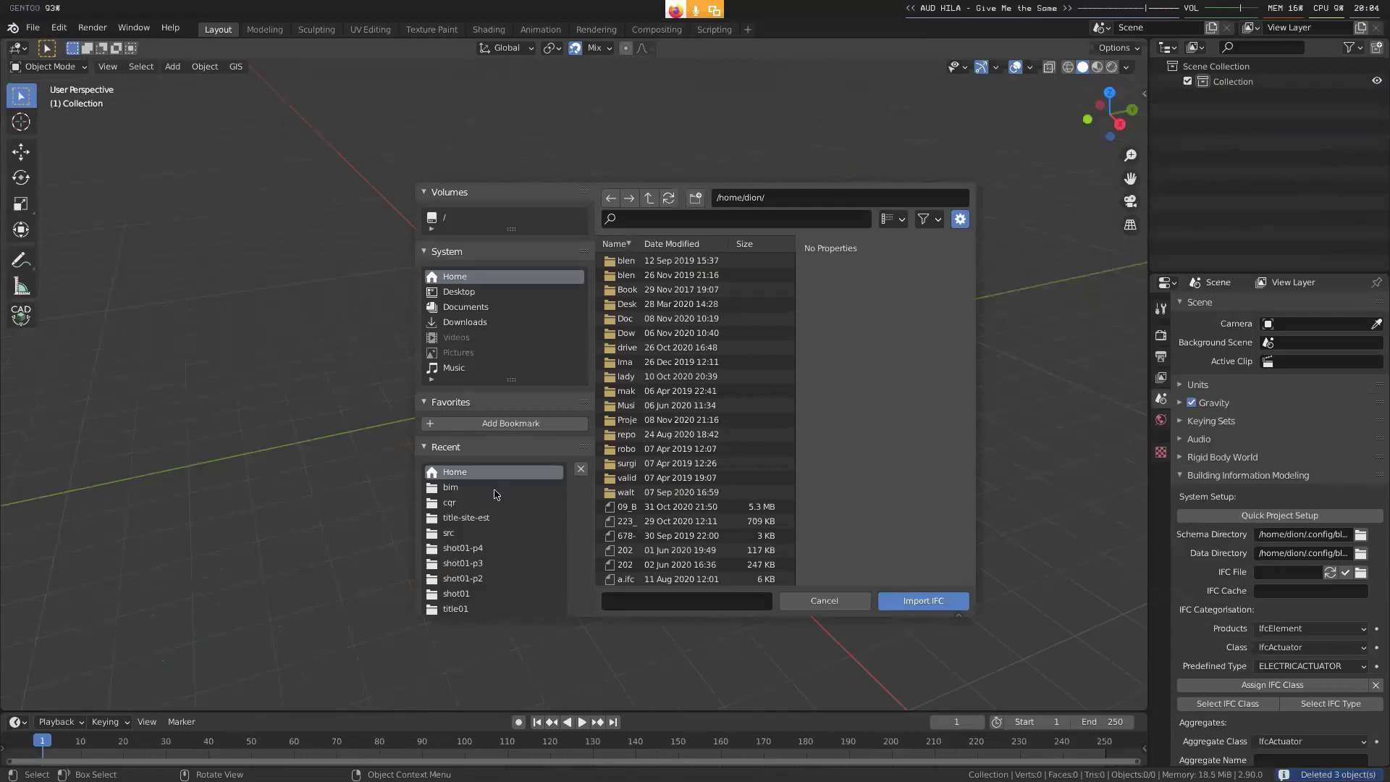
left_click(495, 307)
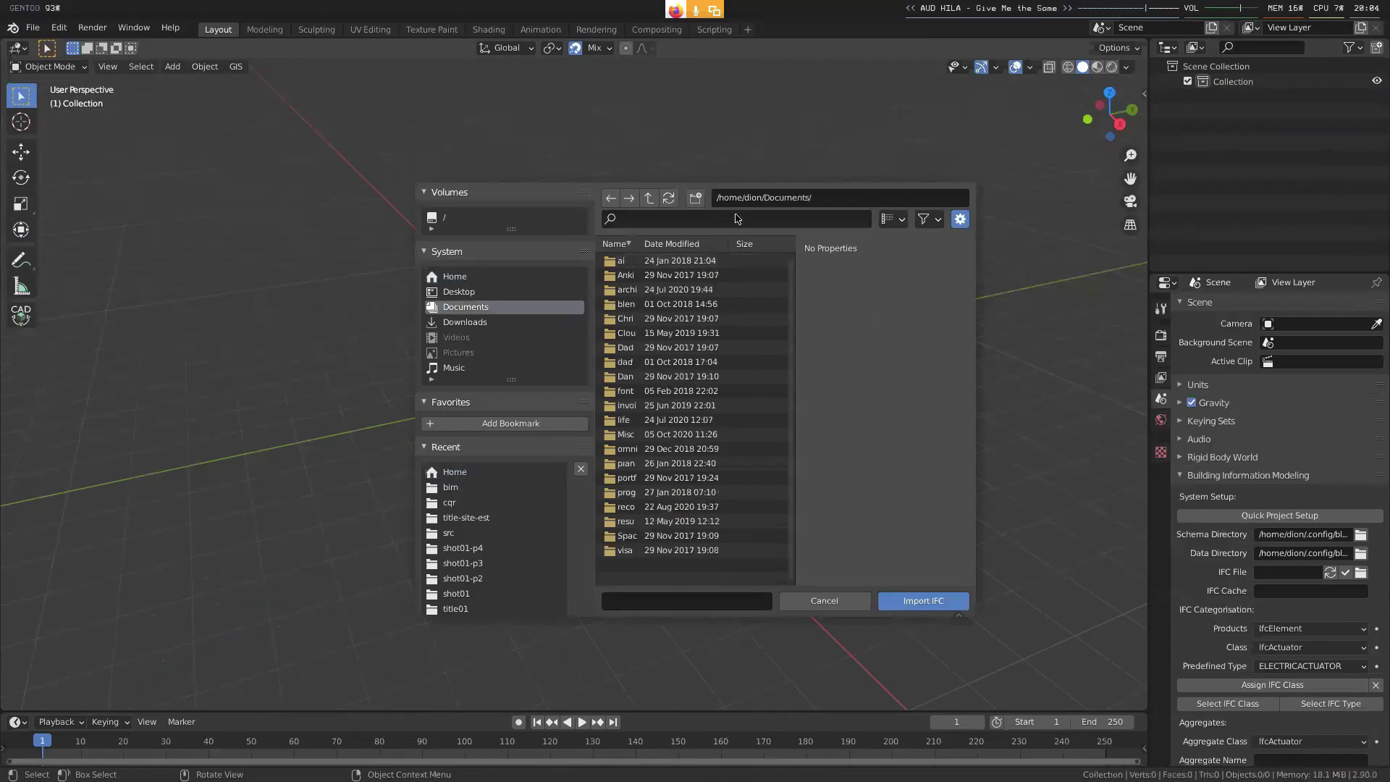
left_click(465, 322)
left_click(687, 219)
type("proj")
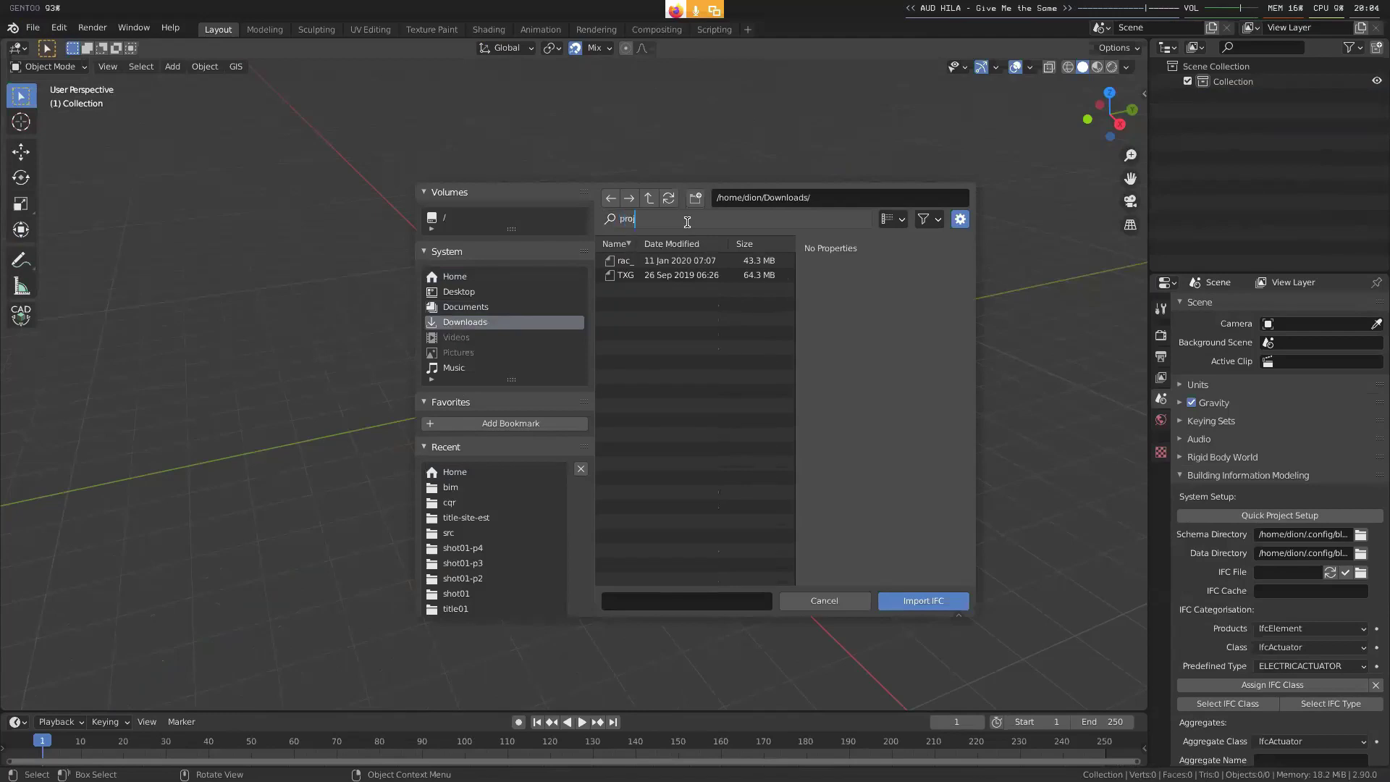
- Import Project2(Recovery).ifc from the bim folder
left_click(487, 306)
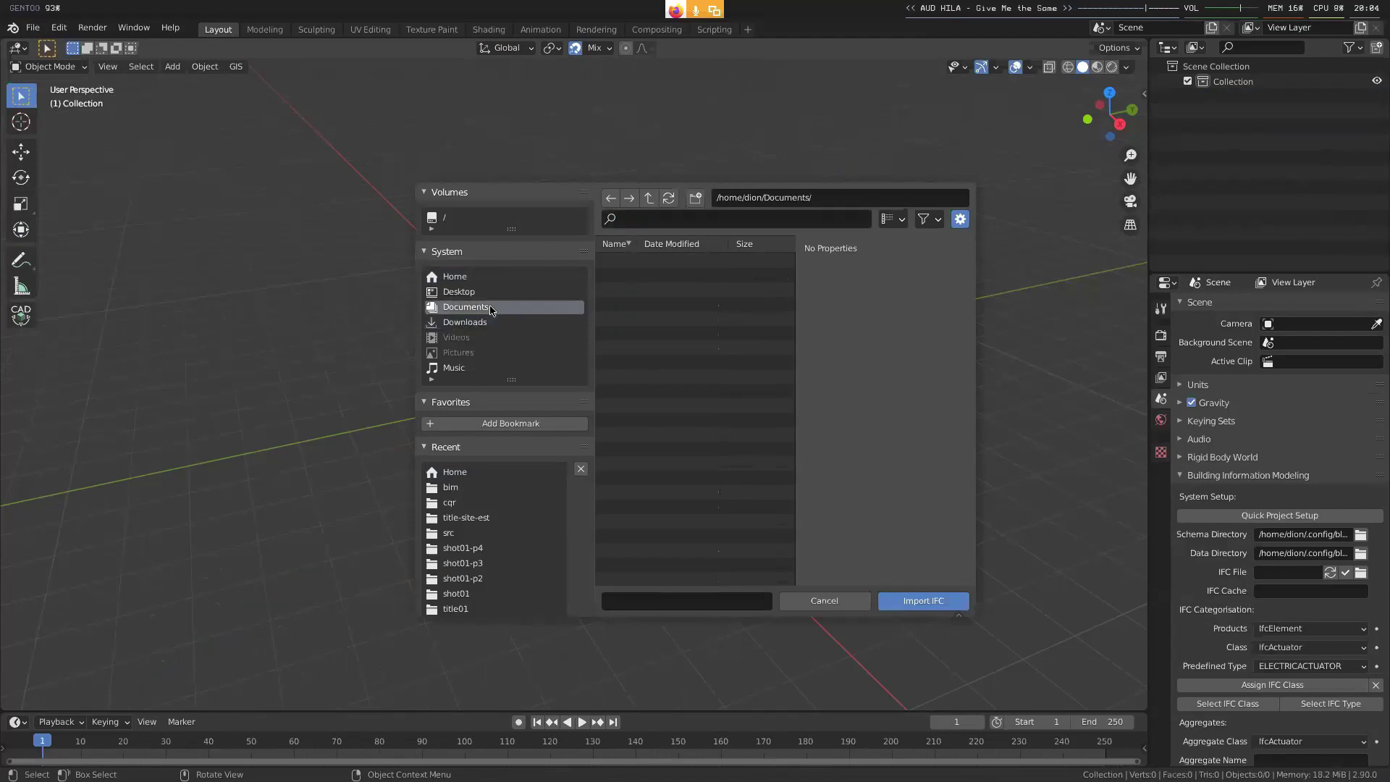
left_click(472, 490)
left_click(744, 219)
type("proje")
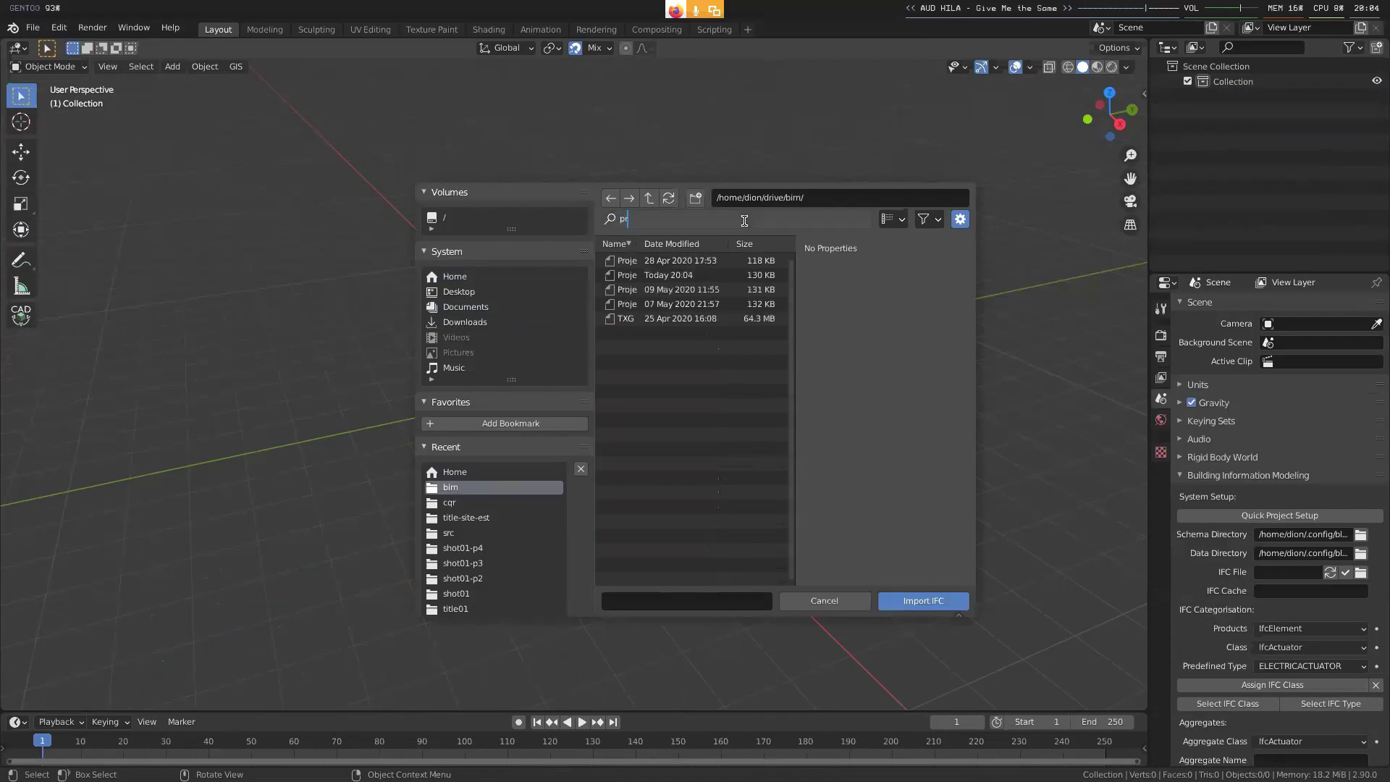
left_click(960, 218)
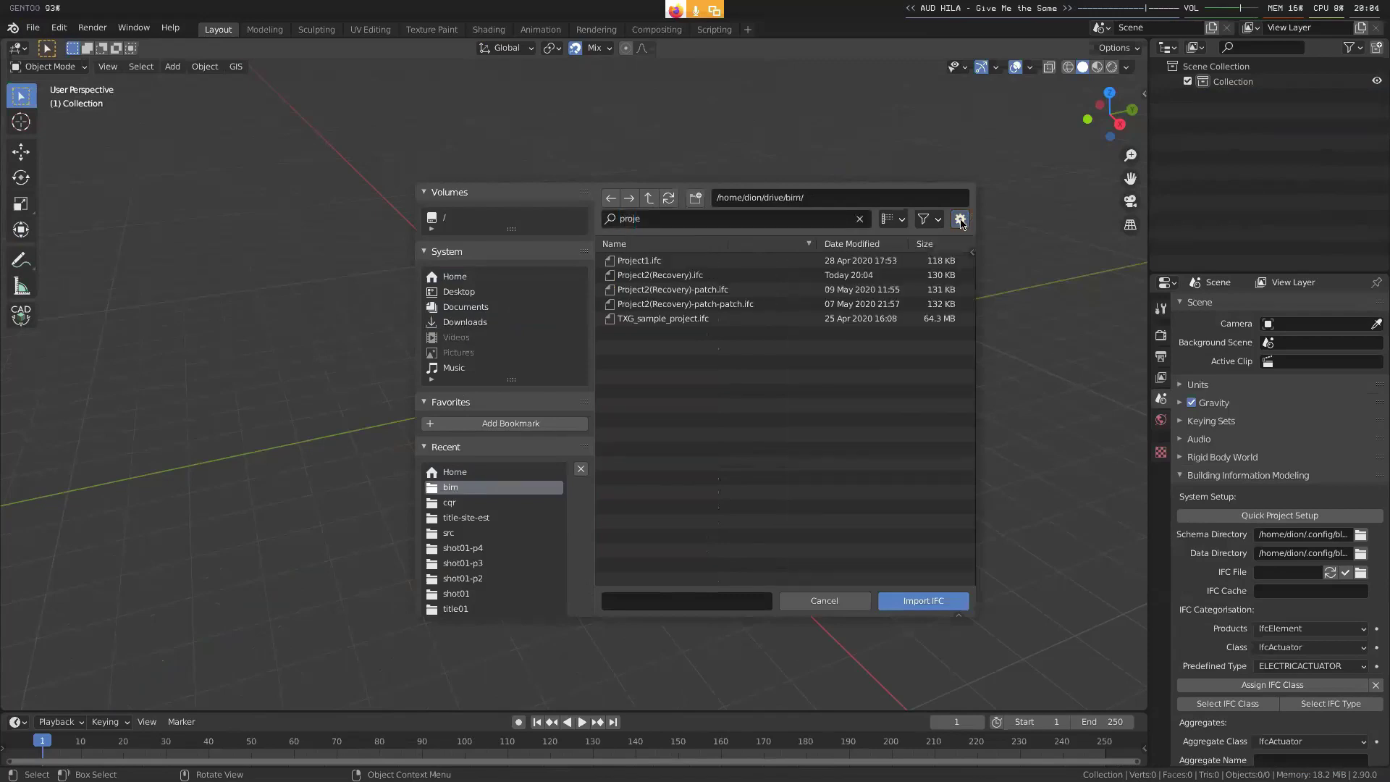
double_click(727, 281)
- Inspect the IFC attributes of the interior, end, partition and back walls one by one
left_click(701, 440)
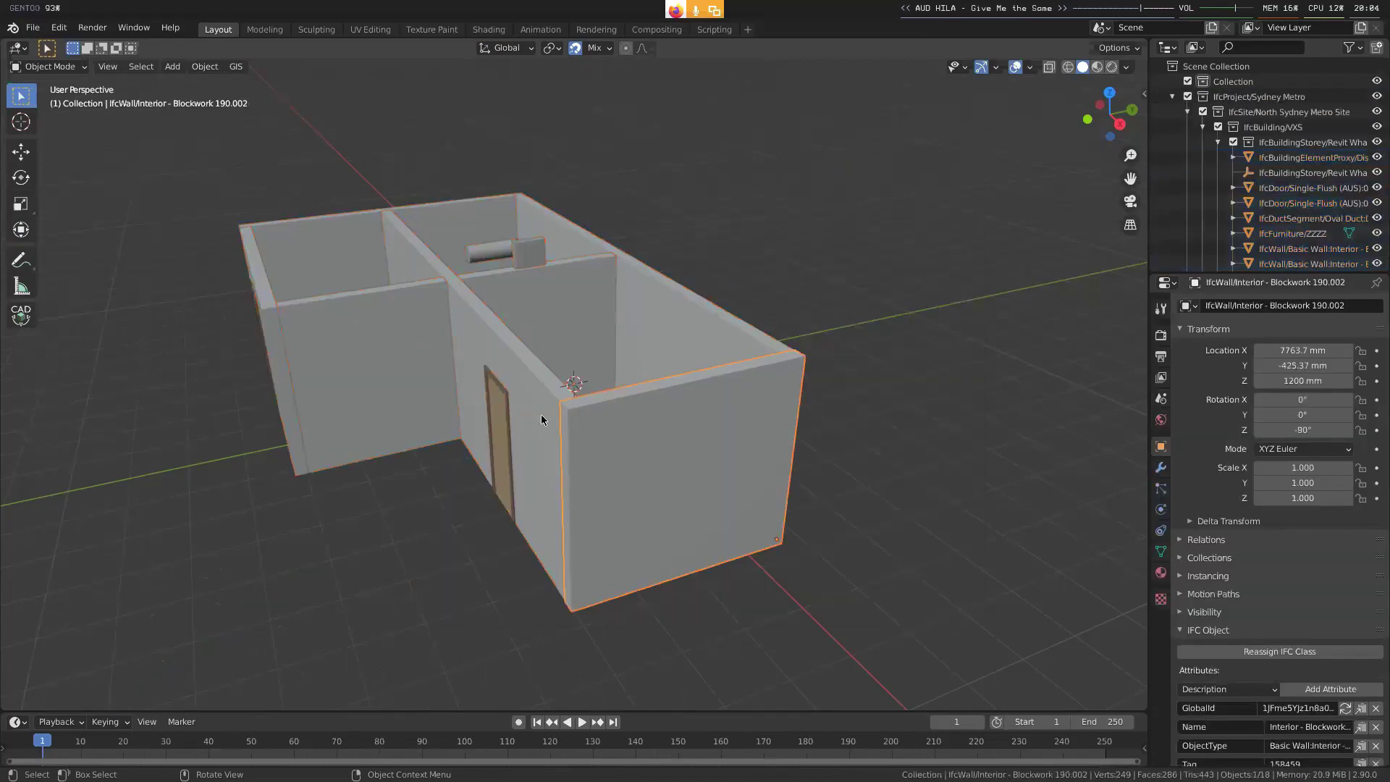
middle_click_drag(543, 419, 550, 369)
scroll(1230, 463, "down", 8)
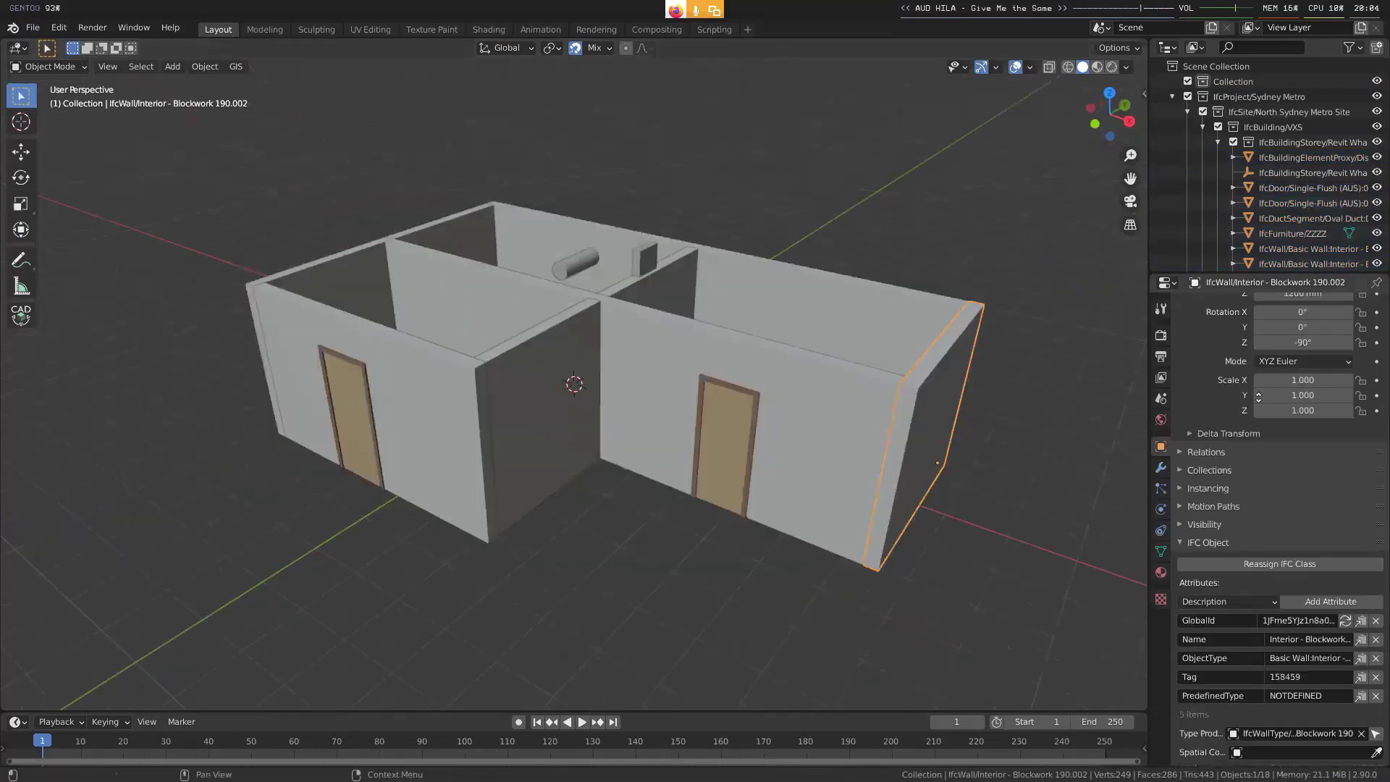
left_click_drag(1148, 460, 939, 458)
left_click(696, 388)
left_click(731, 341)
left_click(561, 311)
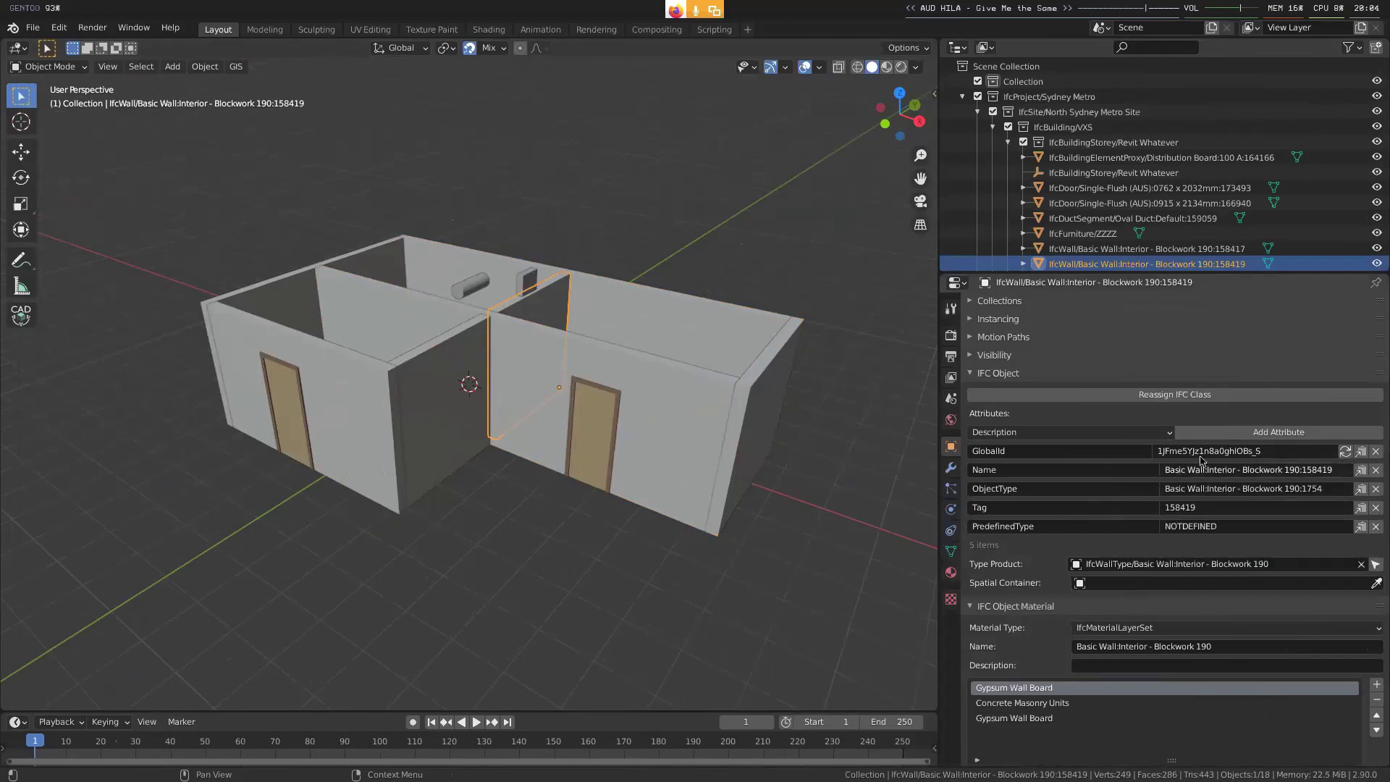
left_click(441, 304)
left_click(737, 280)
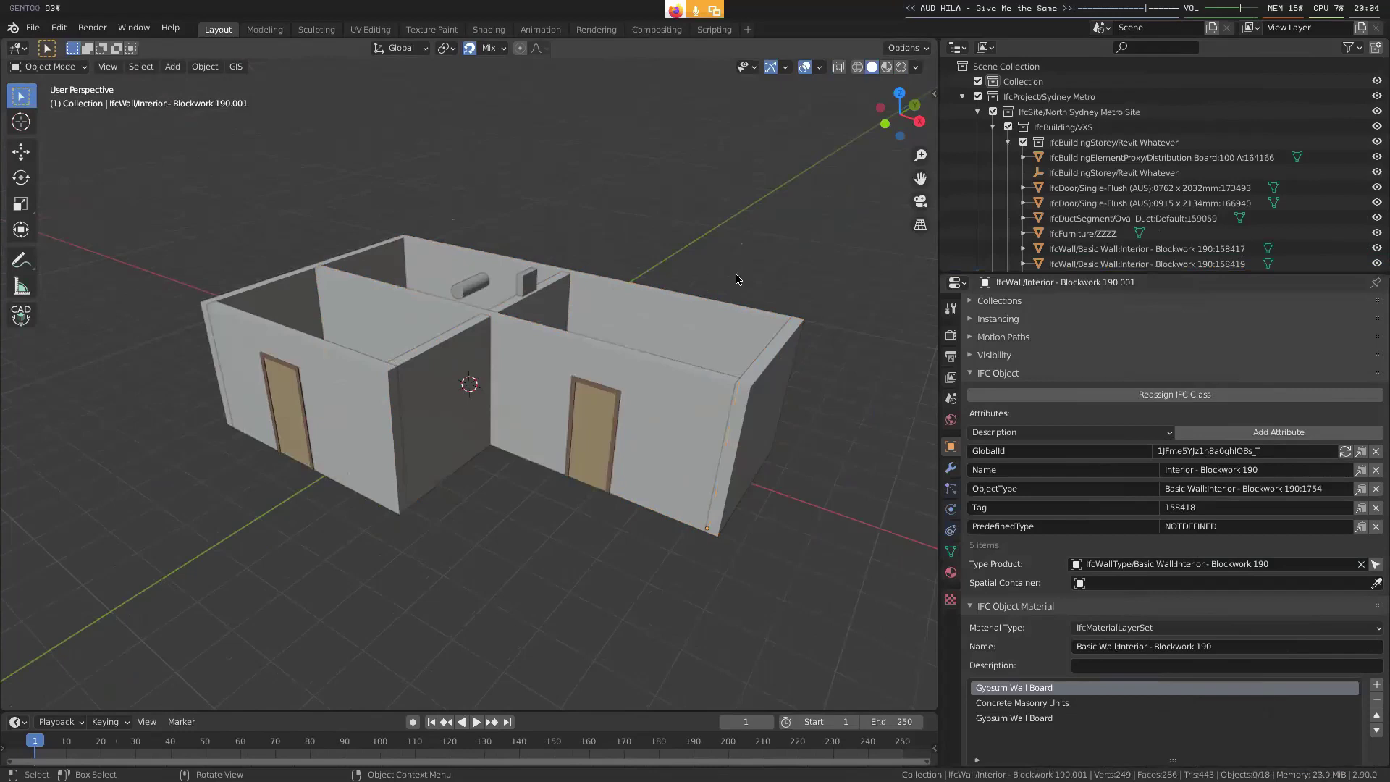
- Select the long interior, end and back walls together and show the Scene IFC settings
left_click(693, 402)
left_click(748, 391, "shift")
left_click(748, 336, "shift")
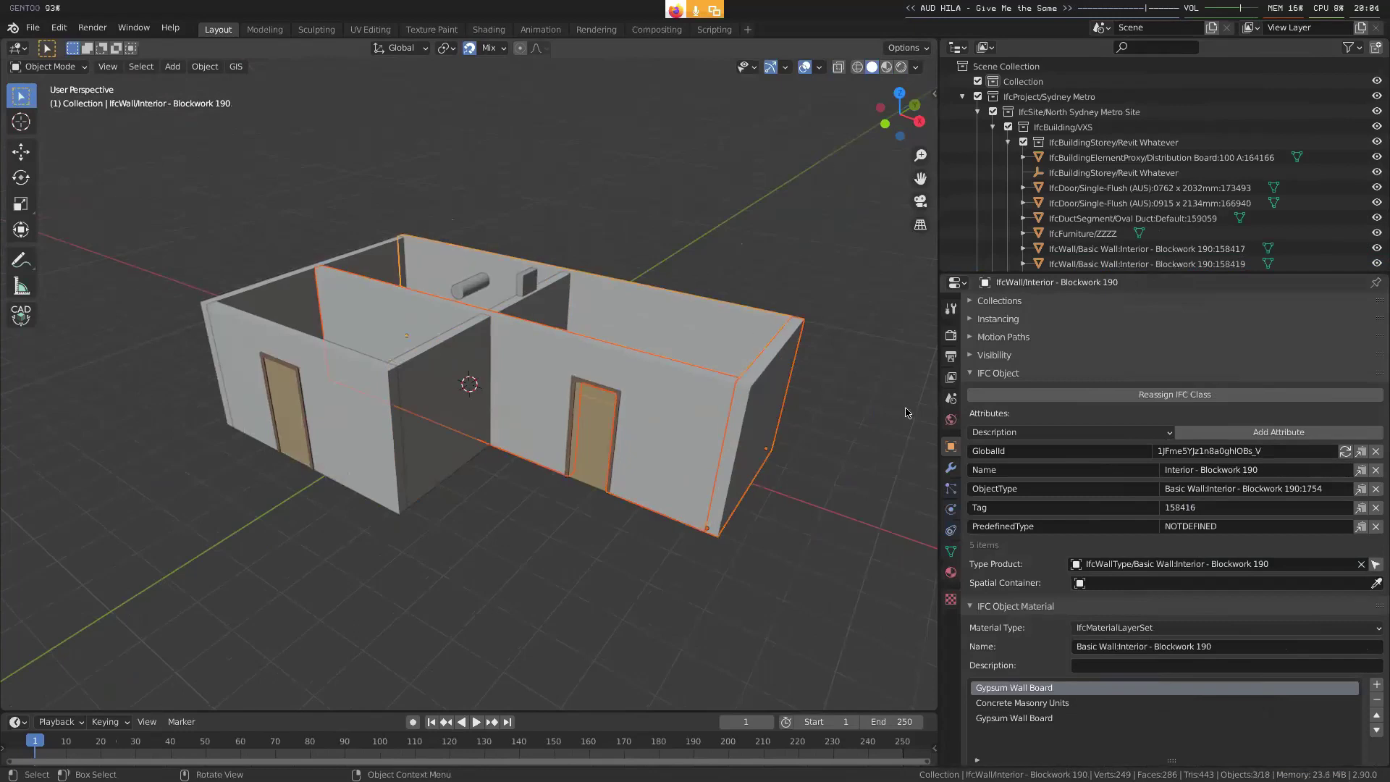
left_click(952, 398)
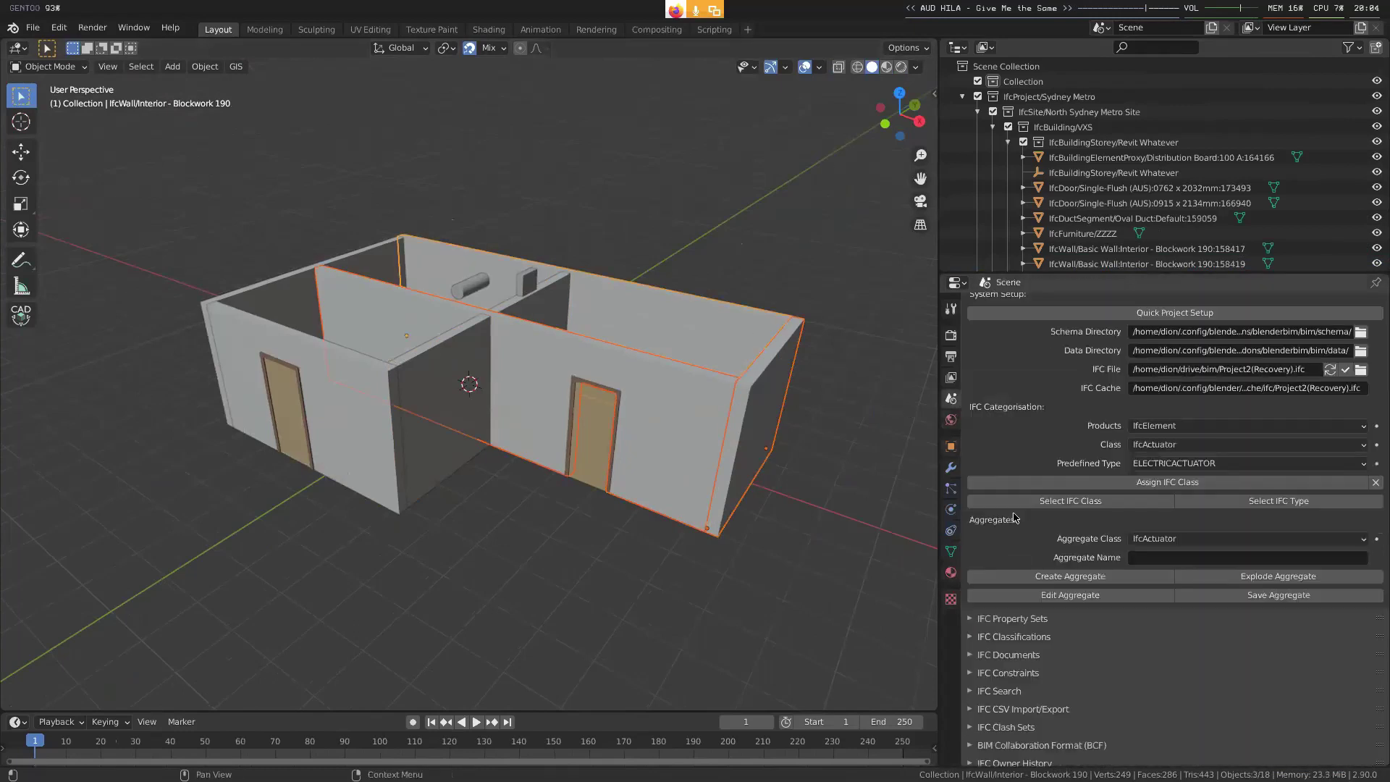
- Expand IFC CSV Import/Export and set the IFC Selector query to .IfcWall
scroll(1017, 517, "down", 12)
left_click(1012, 452)
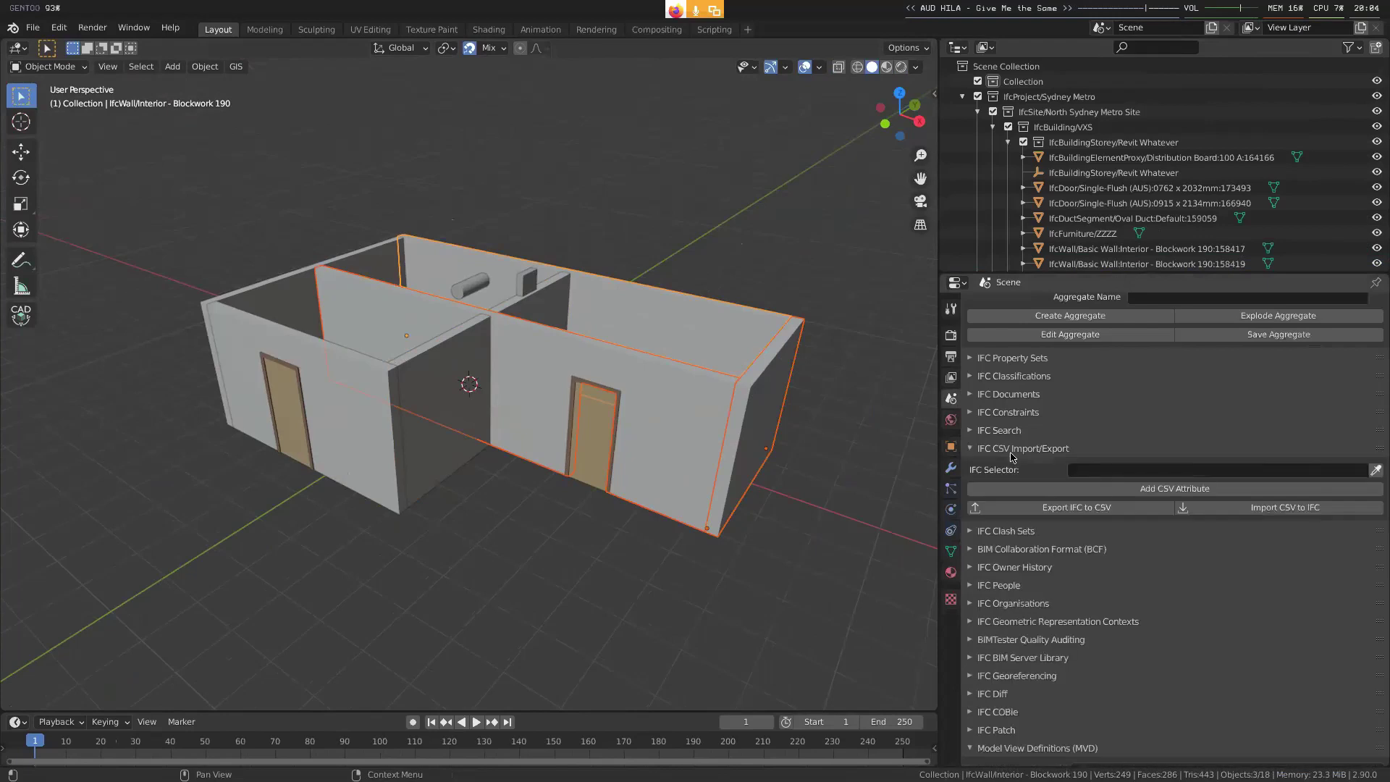
left_click_drag(825, 288, 645, 438)
left_click(1108, 473)
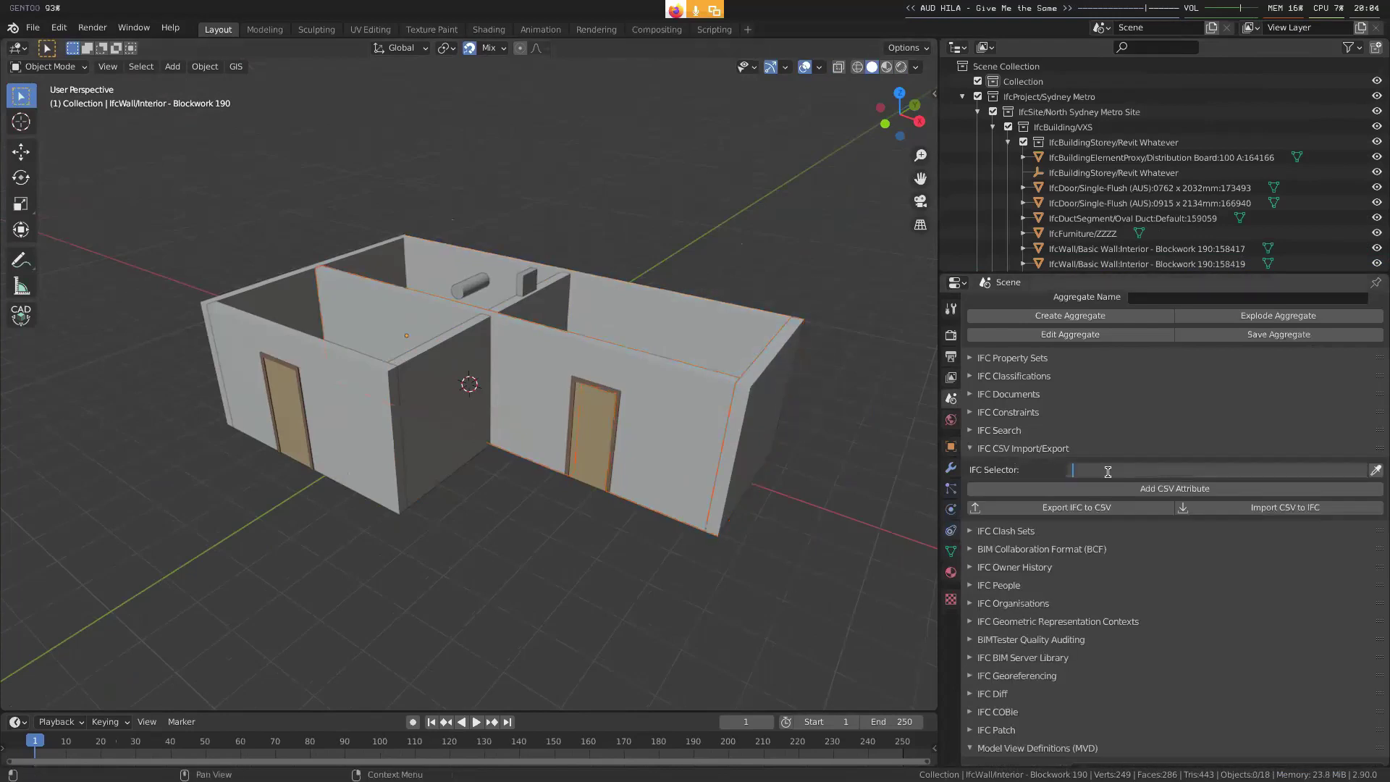
type(".IfcWall")
key("Return")
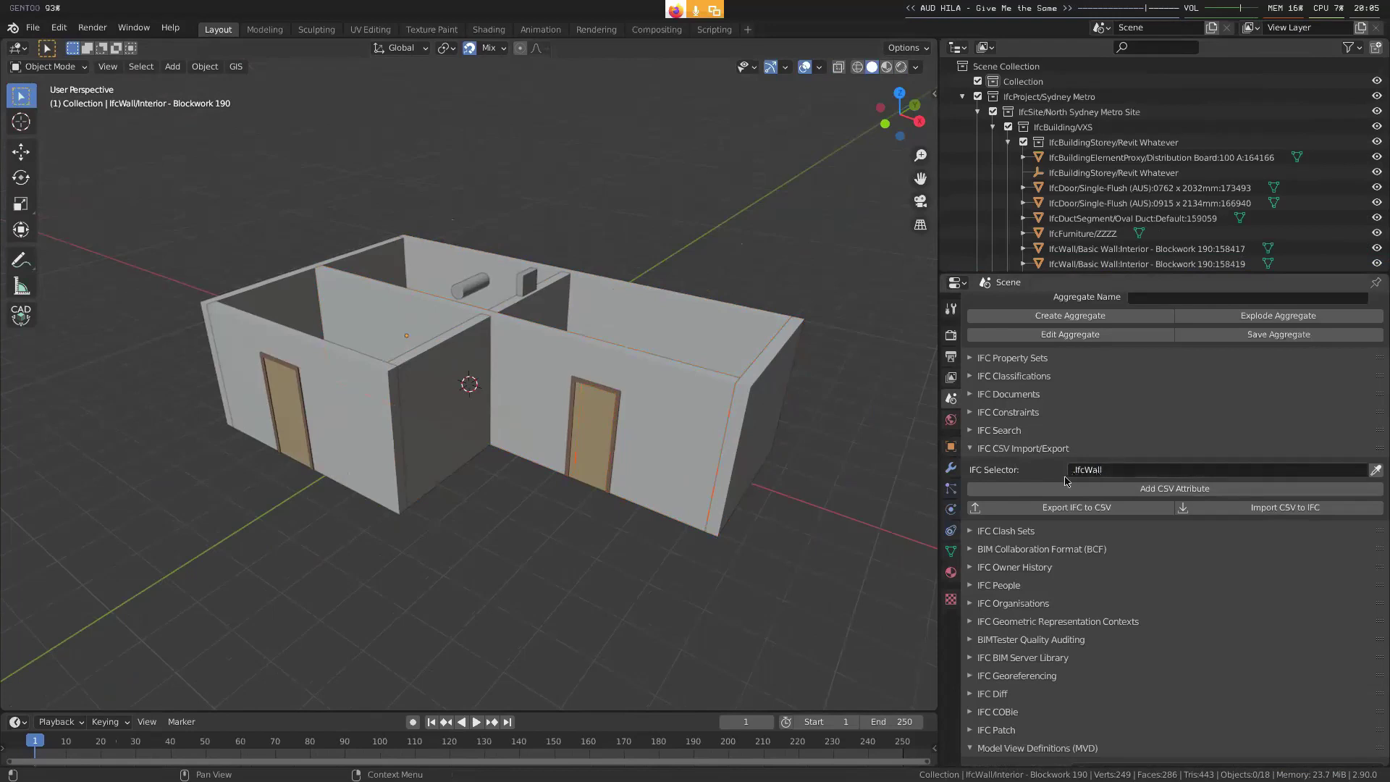
- Add two CSV attribute columns named type and Name
left_click(1101, 509)
left_click(845, 604)
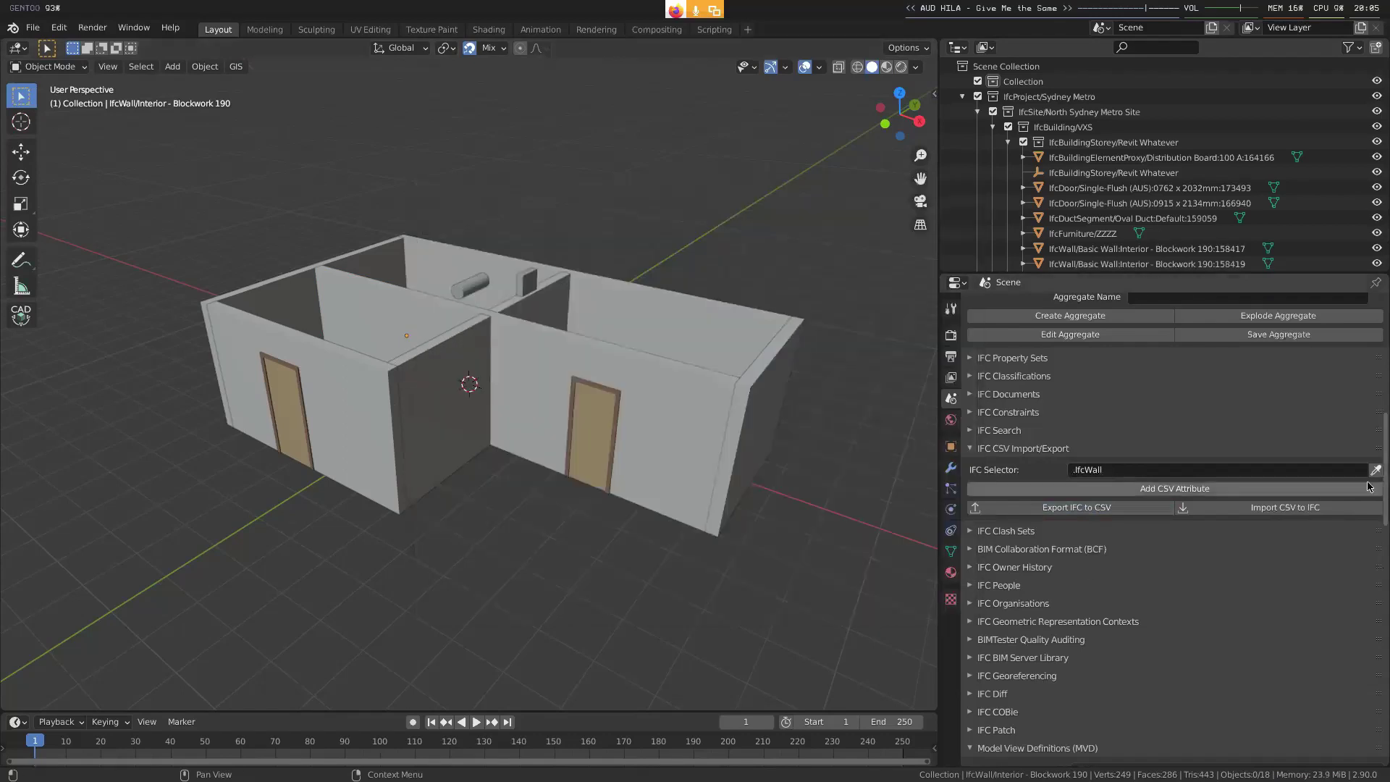
left_click(1174, 488)
left_click(1175, 488)
left_click(1143, 508)
type("type")
key("Return")
left_click(1151, 525)
type("Name")
key("Return")
- Export the walls to test.csv and reload the file in LibreOffice Calc
left_click(1072, 545)
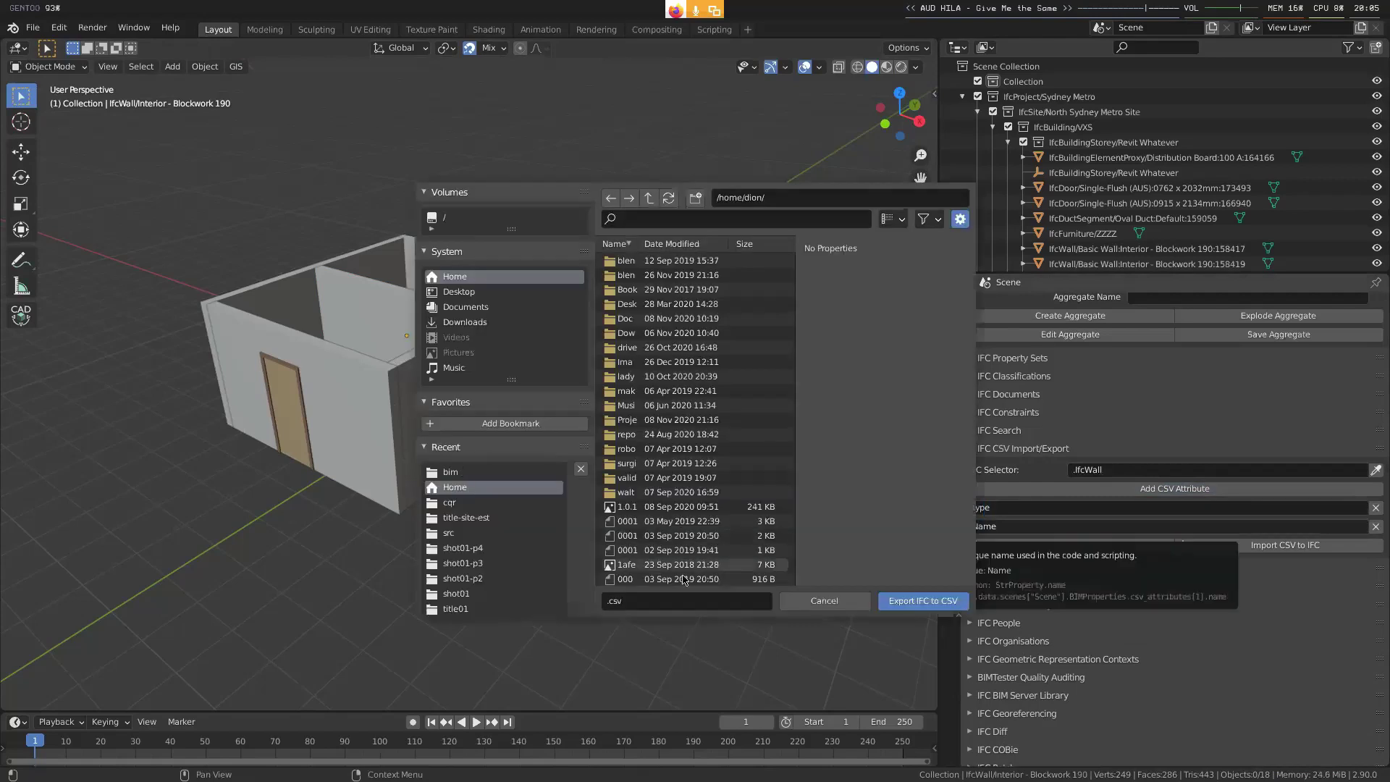
left_click(685, 600)
type("test.c")
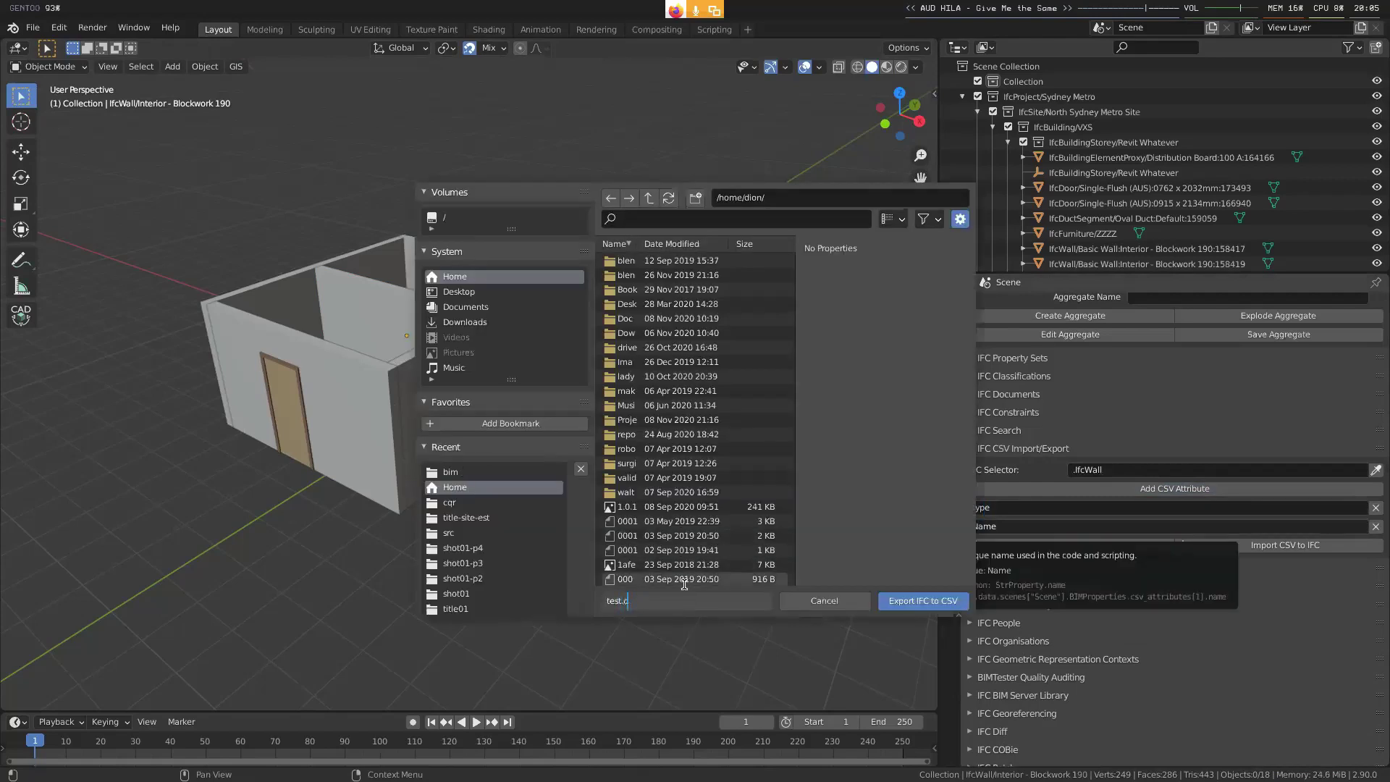
type("sv")
key("Return")
left_click(933, 600)
key("alt+Tab")
left_click(13, 27)
left_click(83, 166)
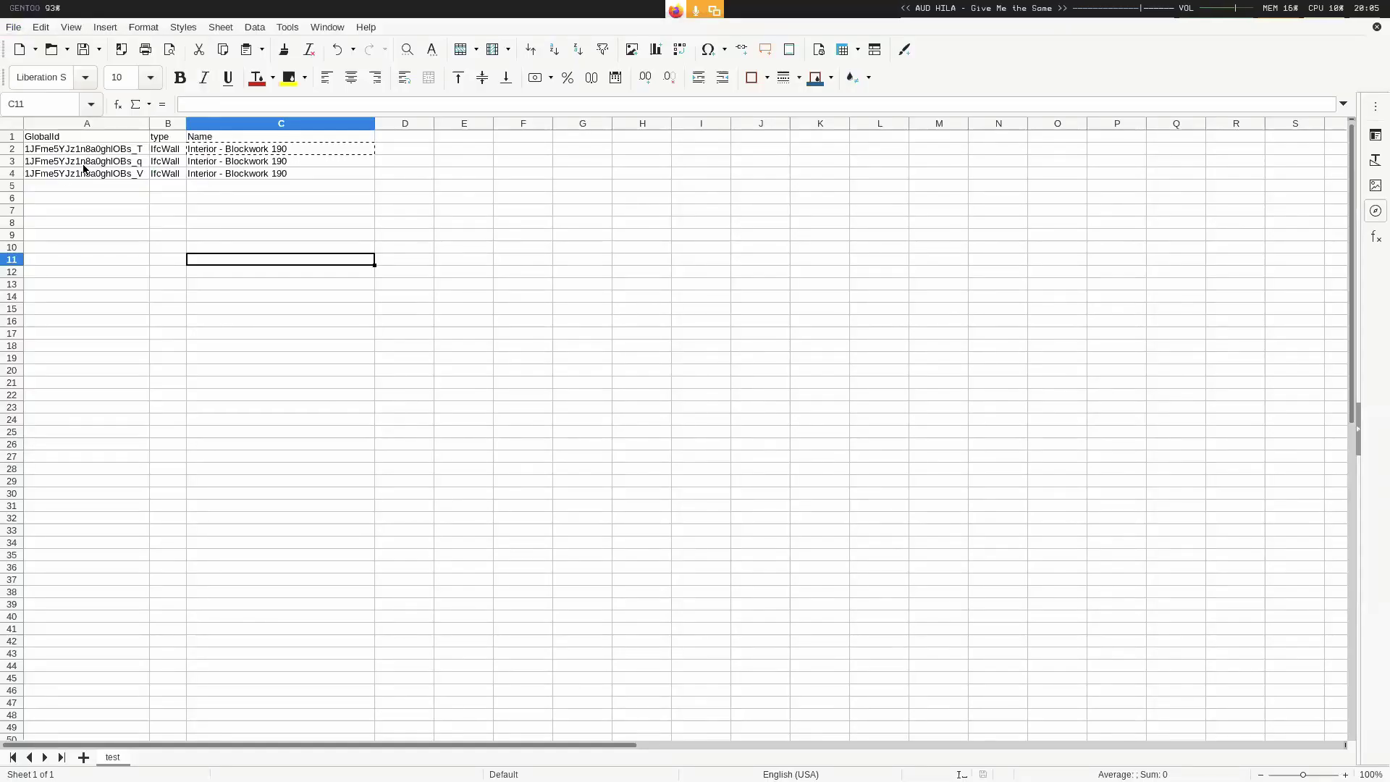
- Fit column A and inspect the seven exported wall rows and names in A2:C8
double_click(147, 123)
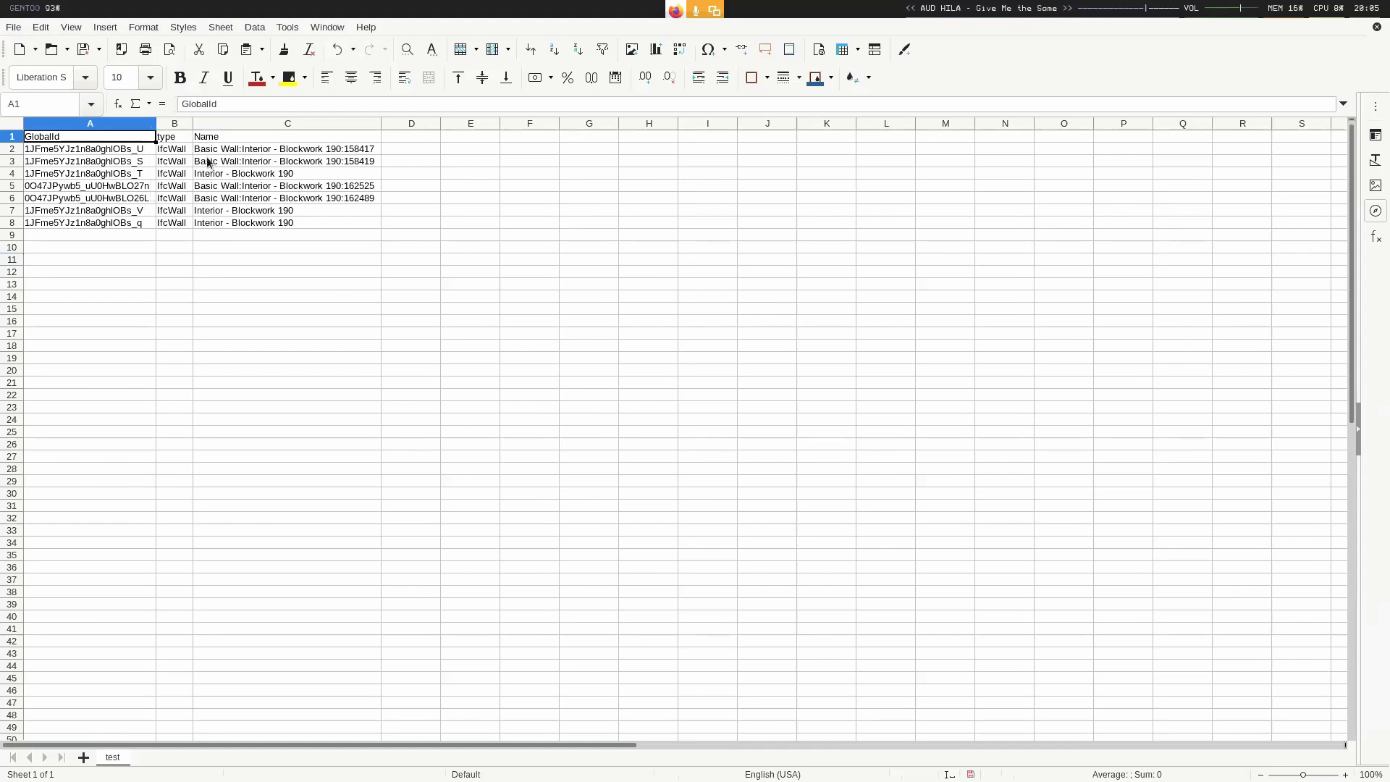
left_click_drag(143, 149, 366, 226)
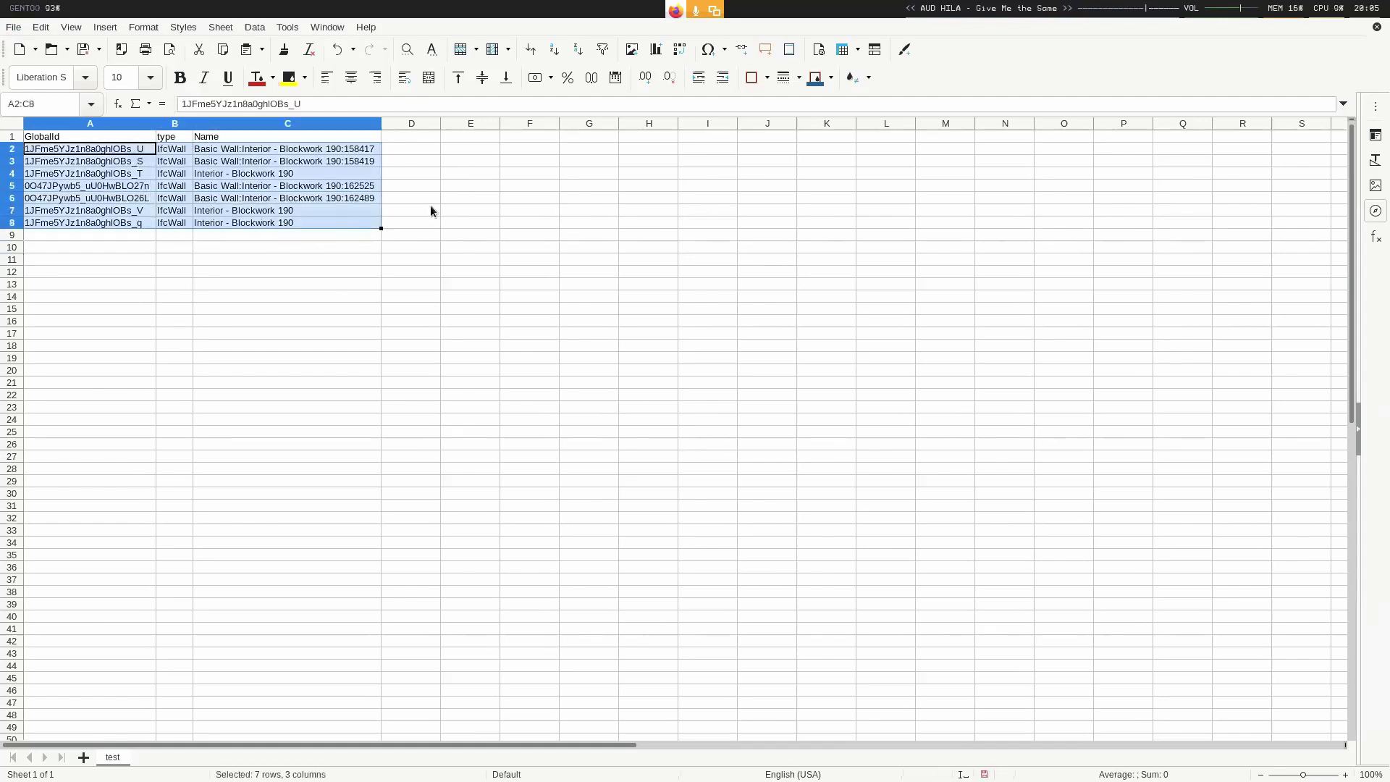
left_click(440, 210)
left_click_drag(329, 149, 341, 224)
left_click(475, 227)
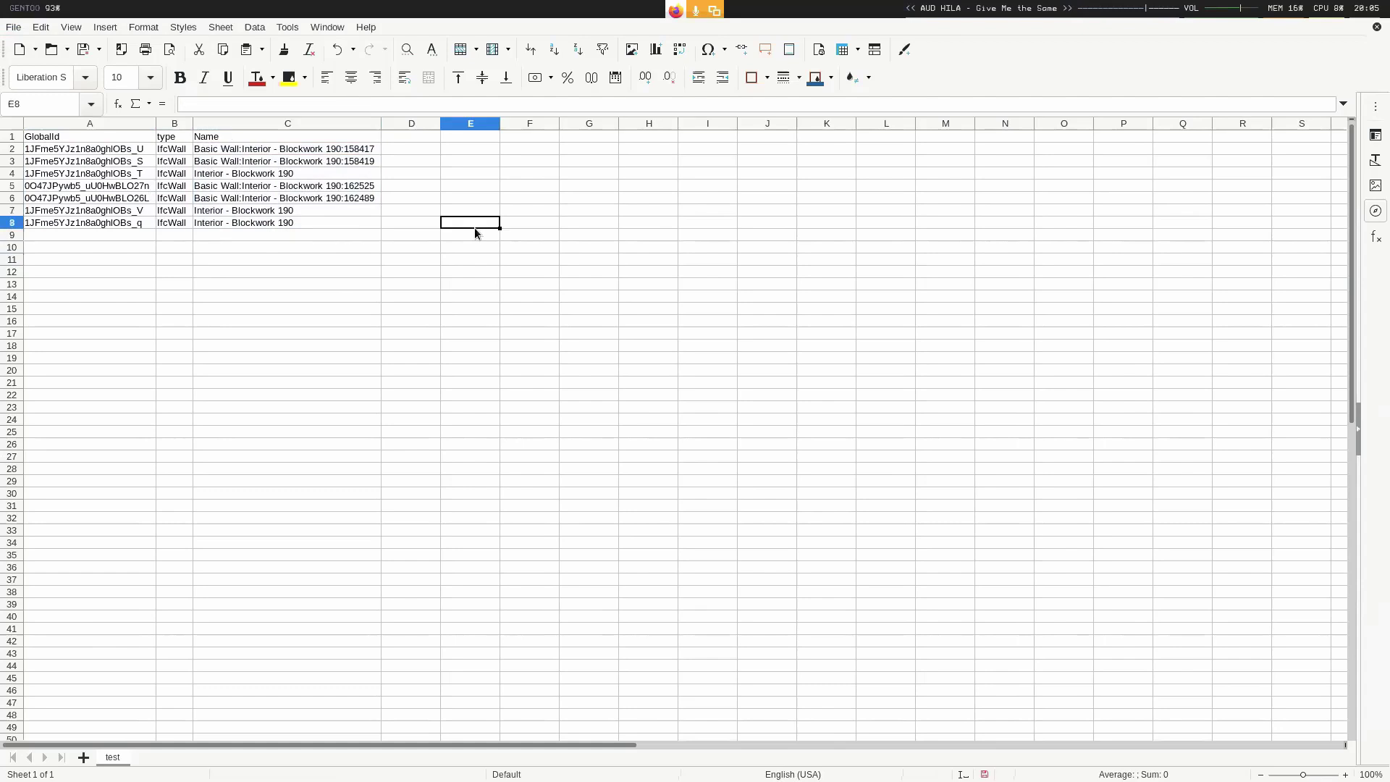
left_click(326, 225)
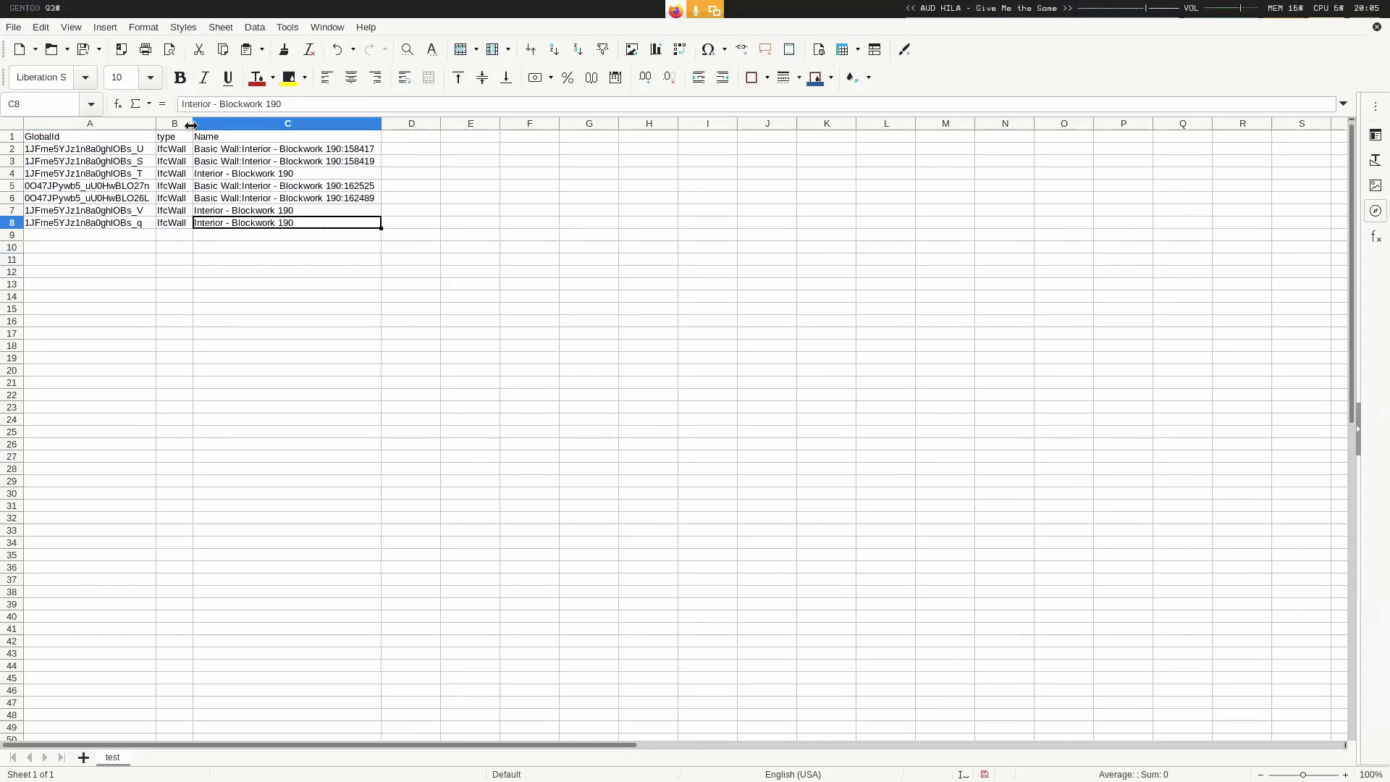
- Widen column B and change the type in B4 to IfcSlab
left_click_drag(191, 125, 266, 125)
left_click(224, 173)
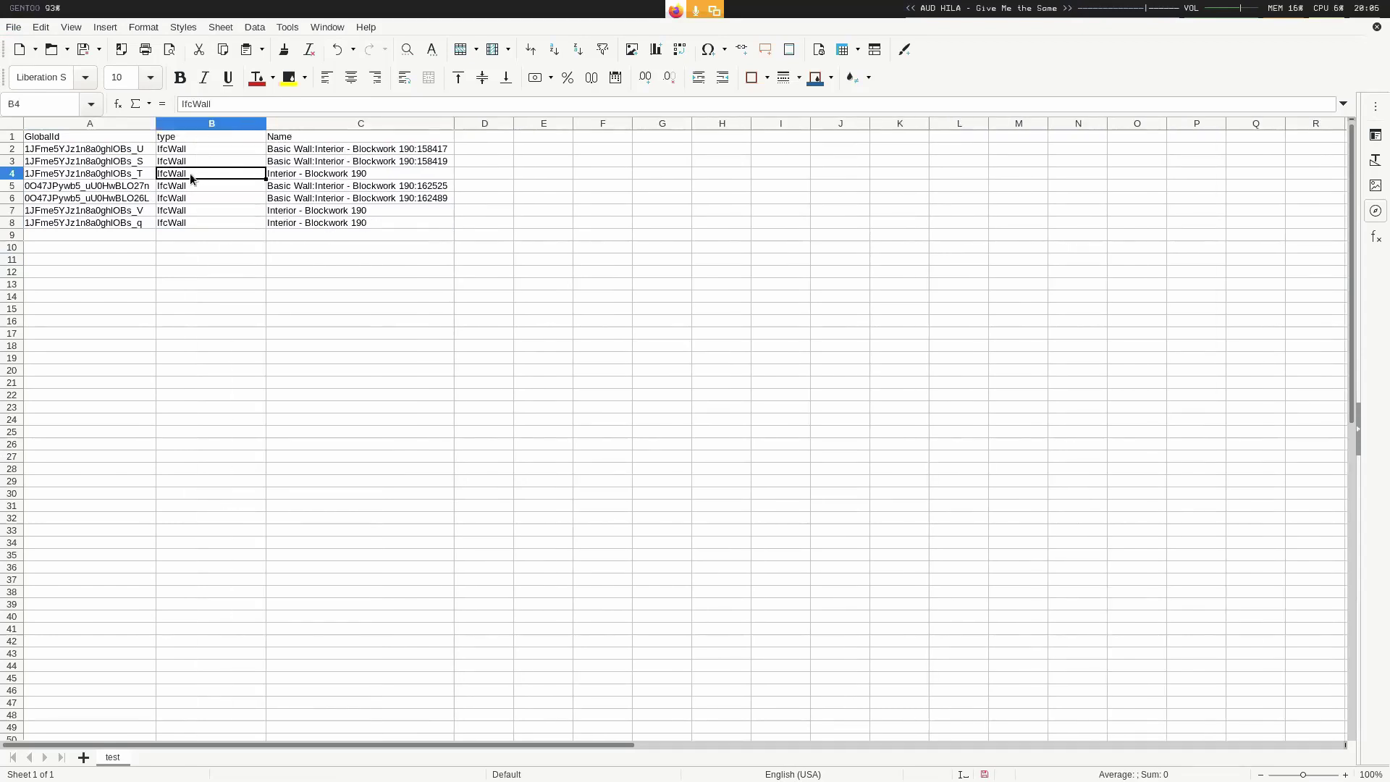
double_click(190, 172)
type("IfcSlab")
key("Return")
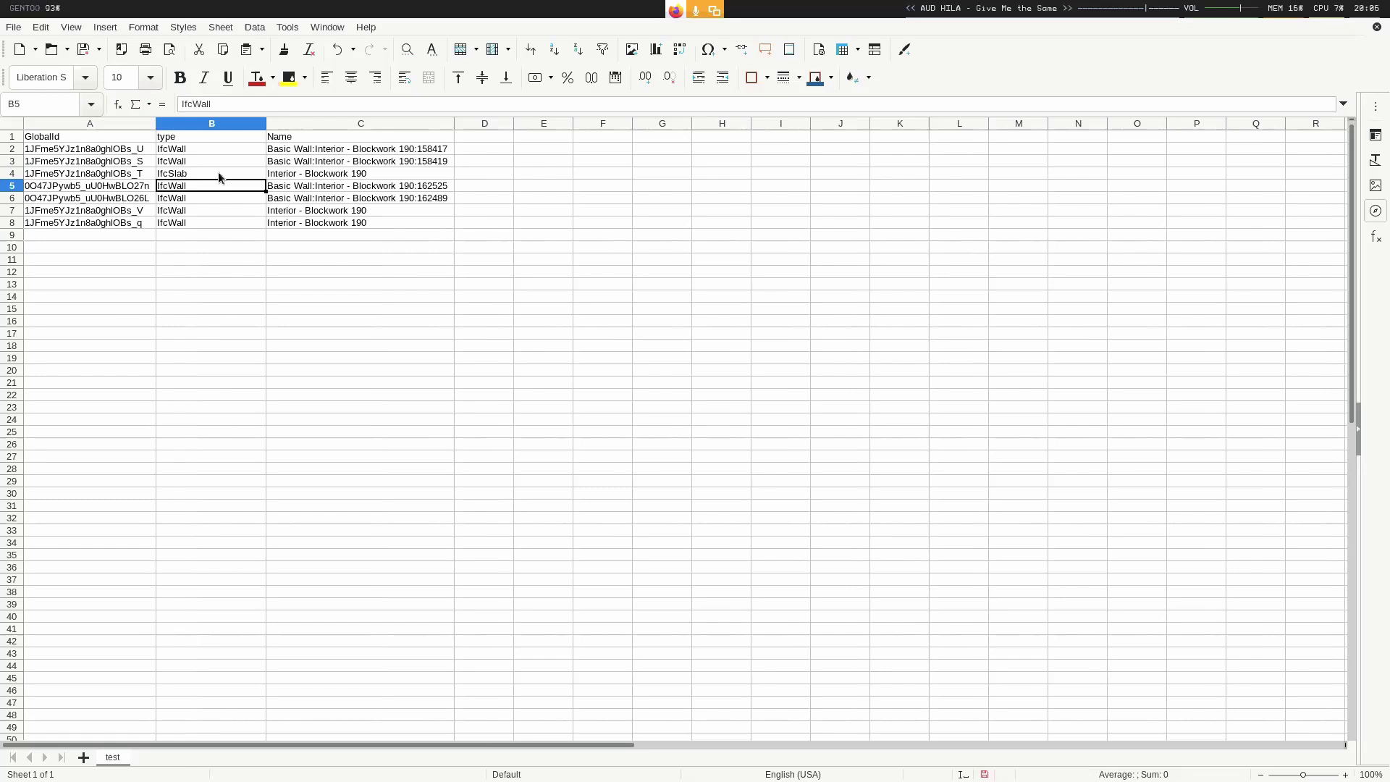
- Back in Blender, set the IFC Selector query to .IfcBuildingElementProxy
key("alt+Tab")
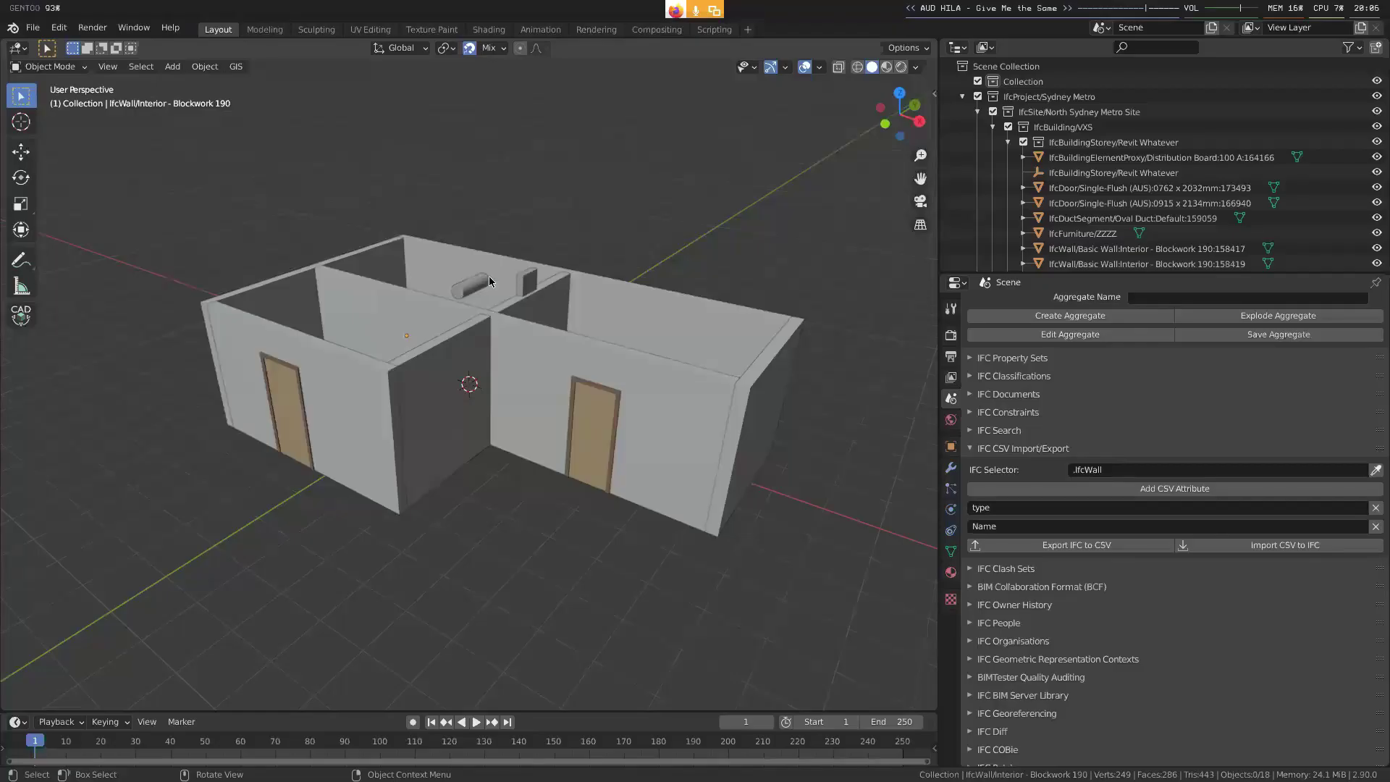
left_click(525, 280)
middle_click_drag(540, 375, 500, 380)
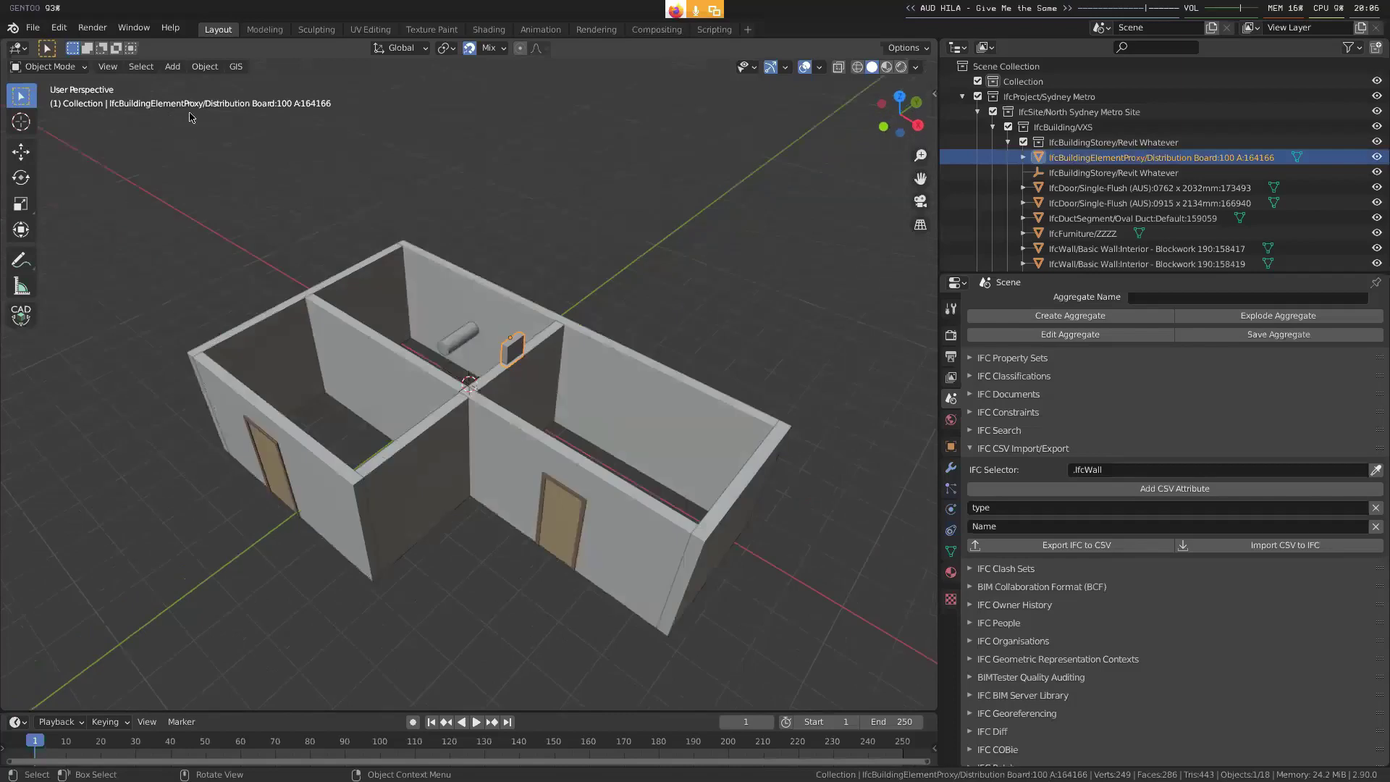
key("alt+a")
left_click(1144, 474)
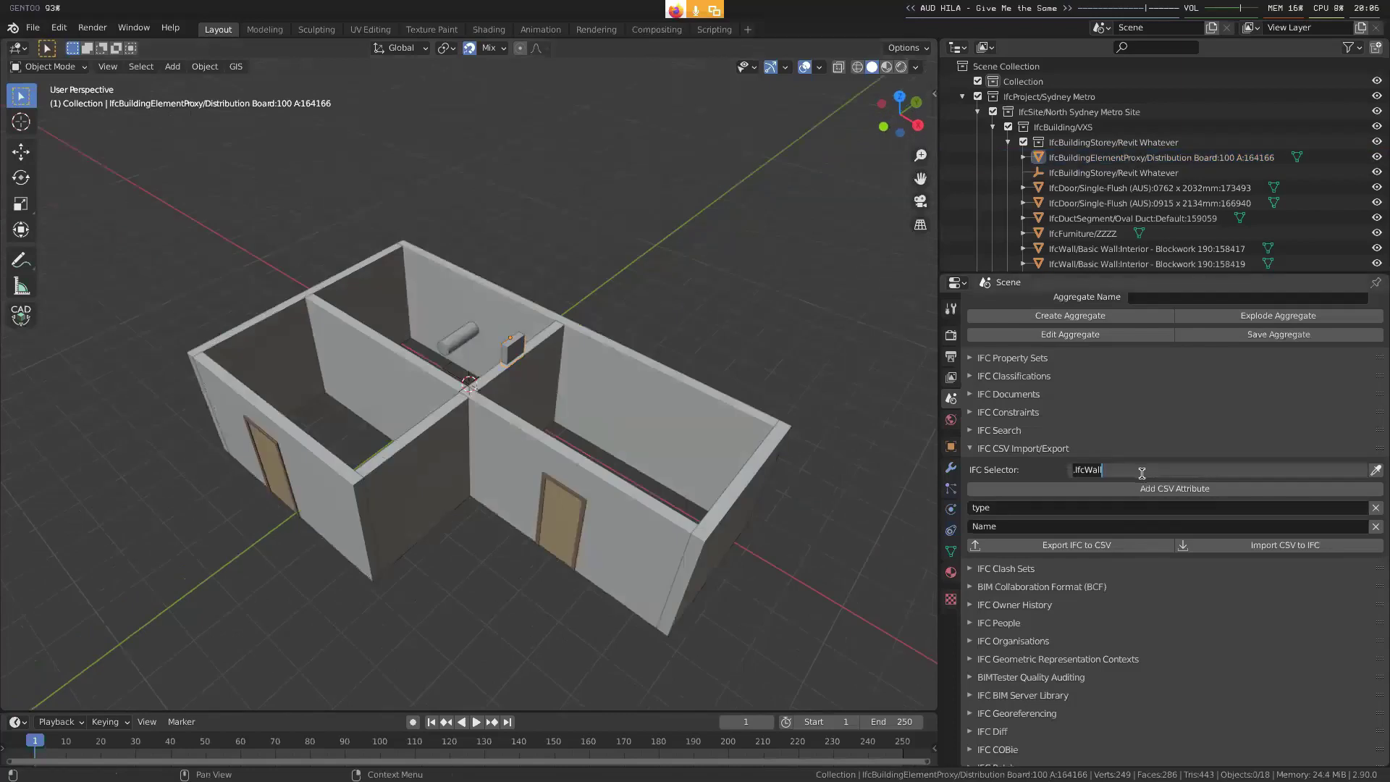
type(".IfcBuildingElementProxy")
key("Return")
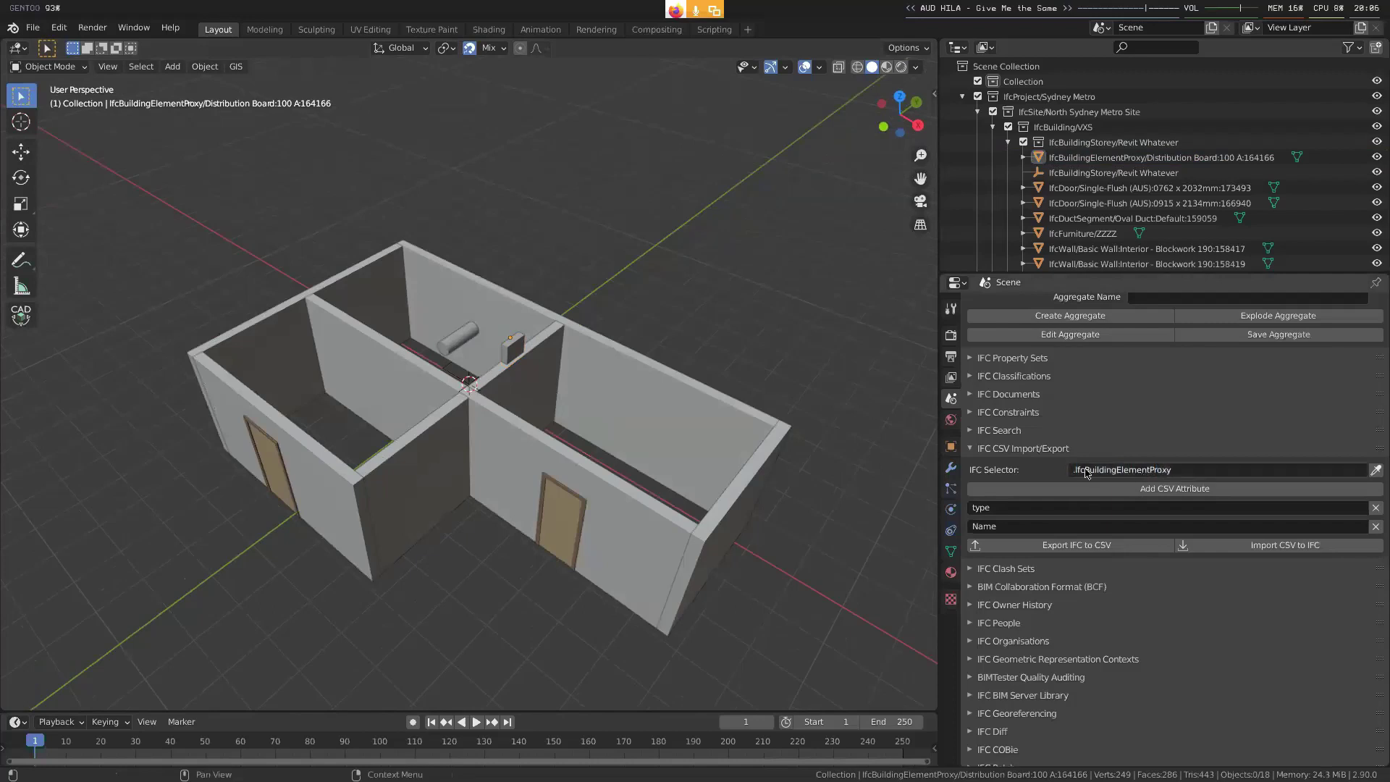
- Export the proxy elements to test.csv and return to the spreadsheet
left_click(1113, 547)
left_click(687, 601)
type("test.csv")
key("Return")
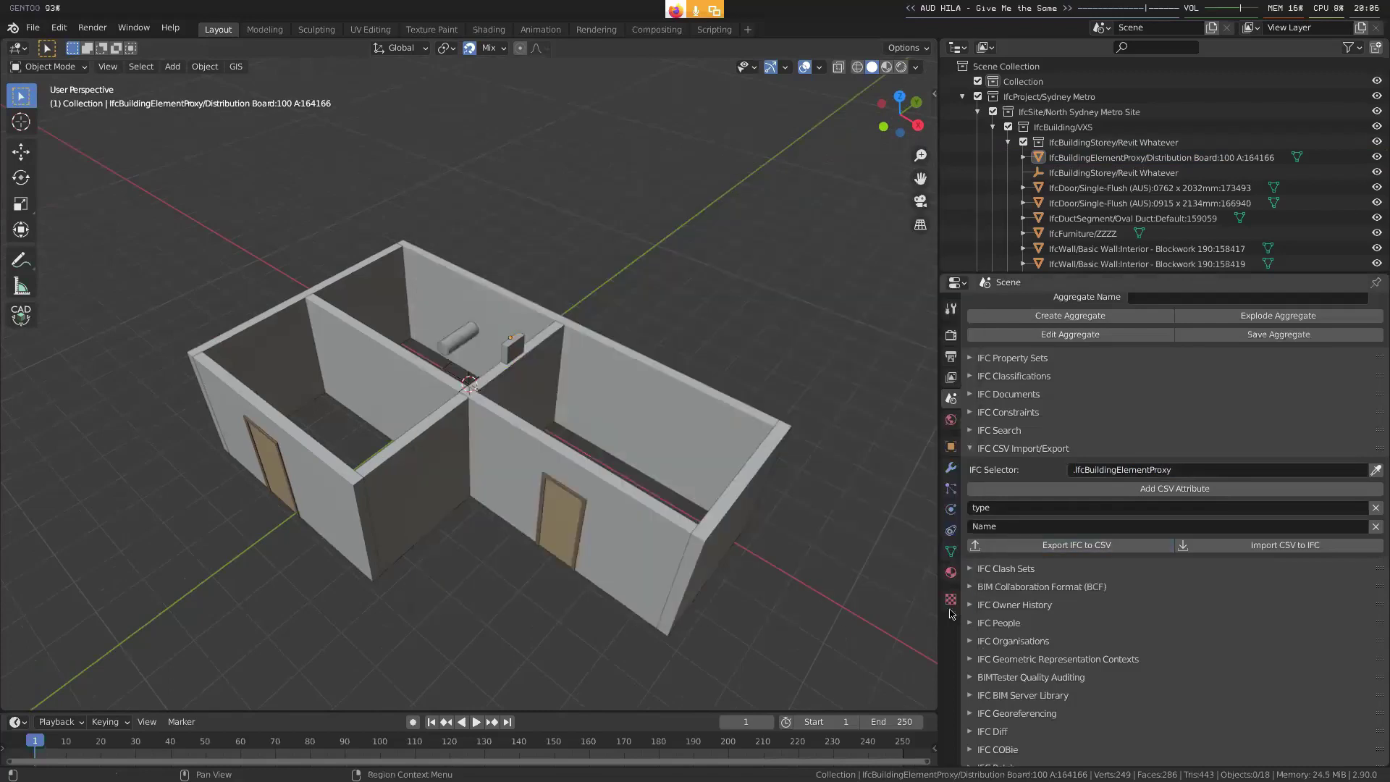
left_click(952, 605)
key("alt+Tab")
- Reload test.csv discarding changes, and select the Distribution Board's type cell B2
left_click(14, 27)
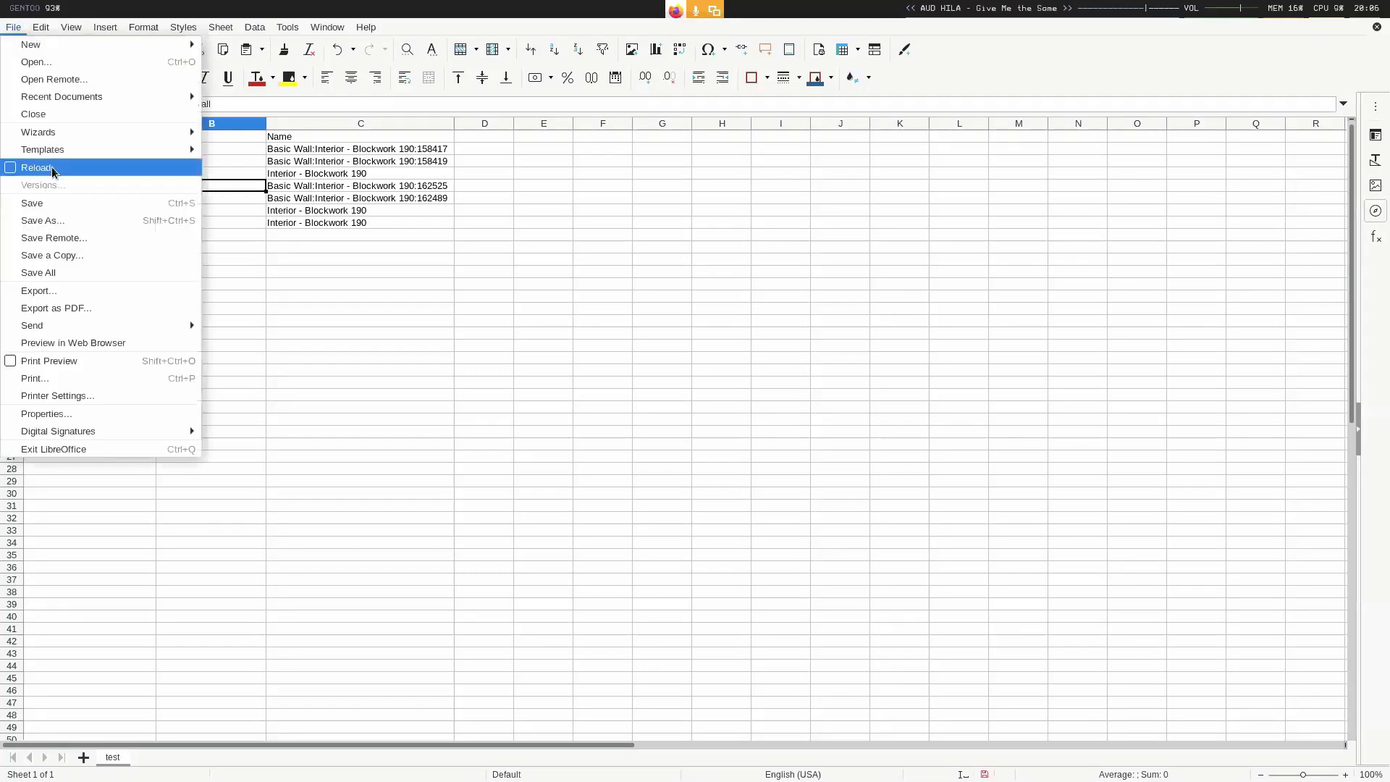
left_click(33, 165)
left_click(718, 413)
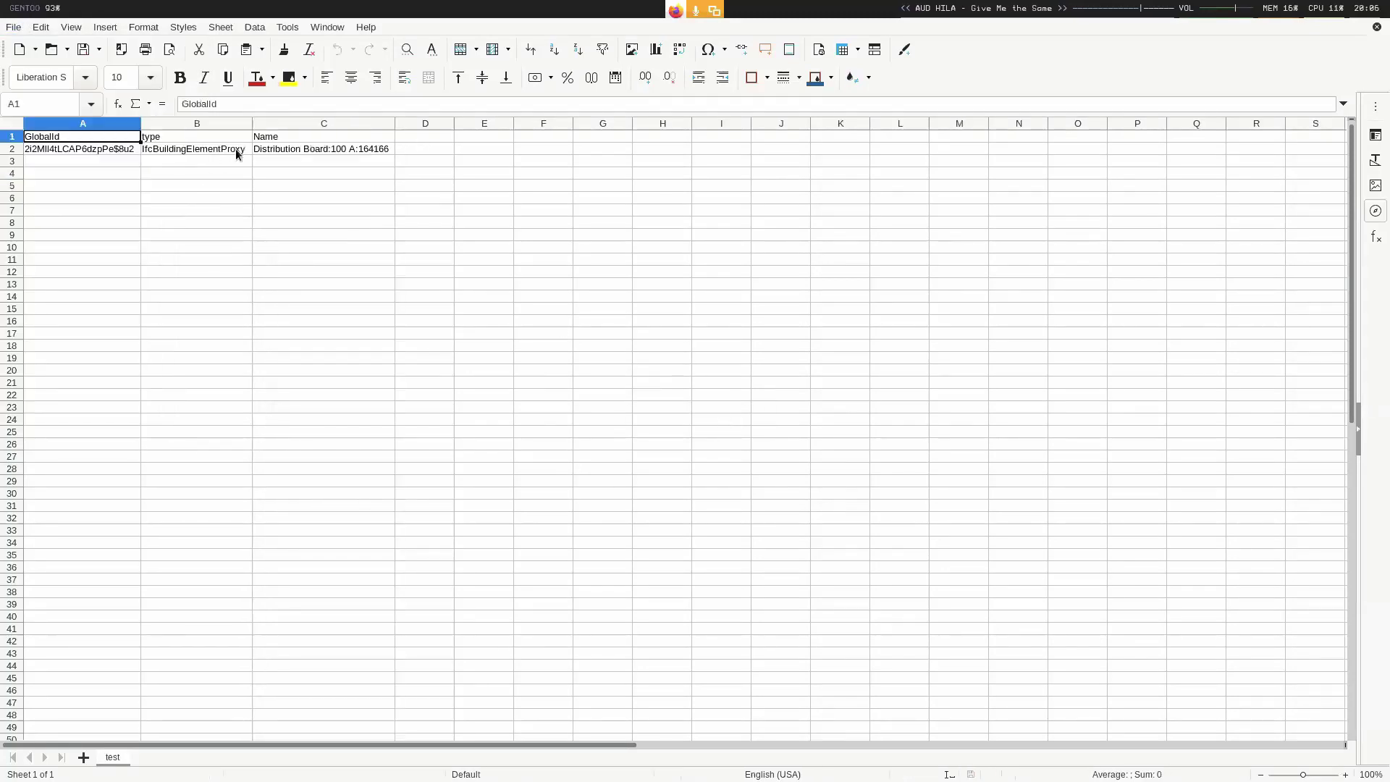
left_click(230, 150)
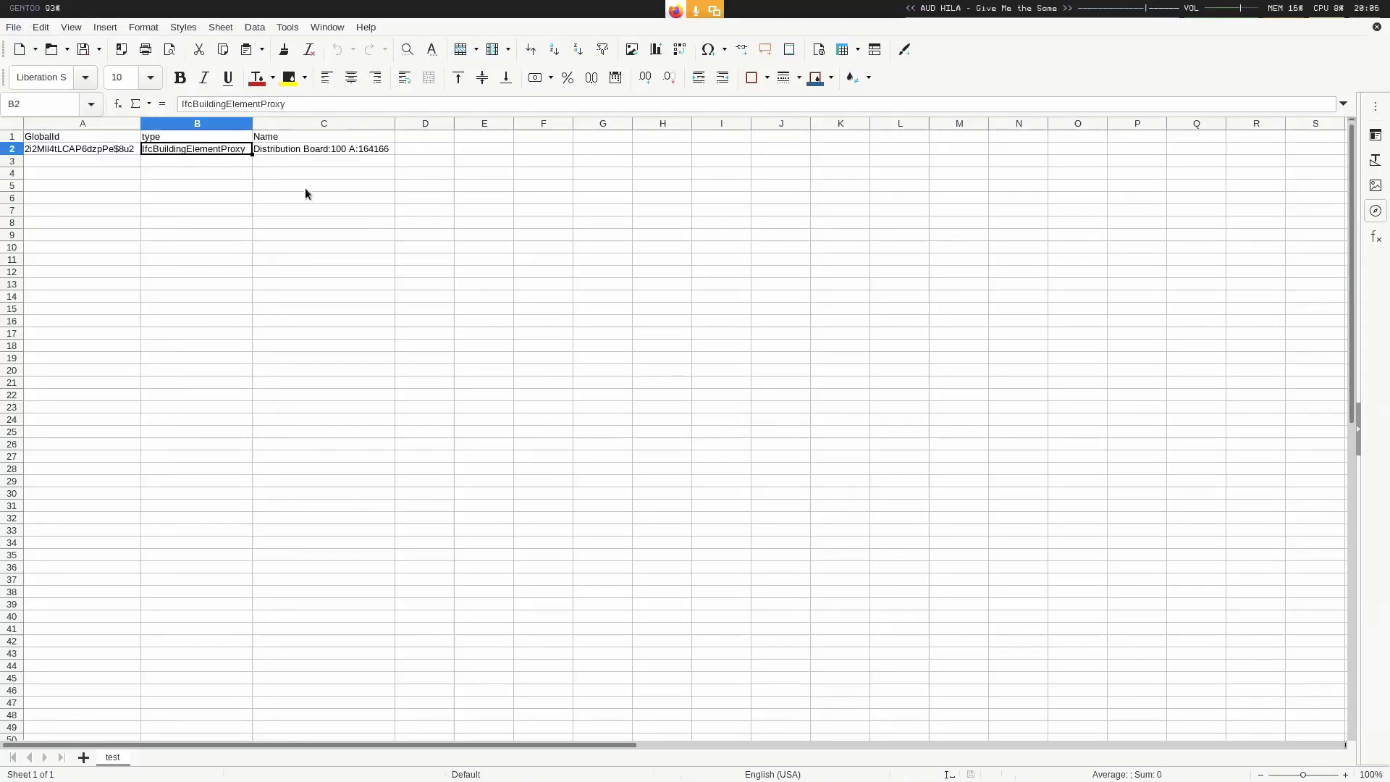
key("alt+Tab")
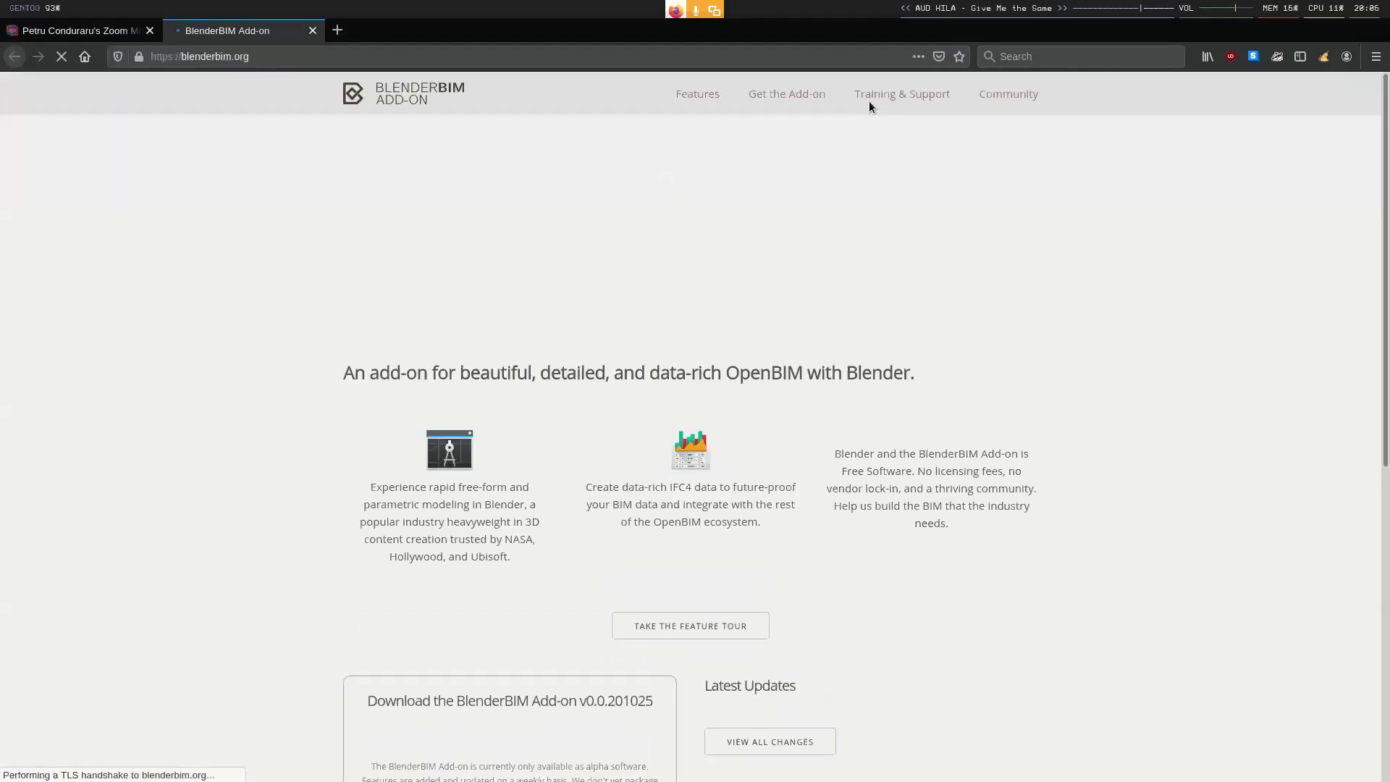
- Open the 'Which IFC class should I use?' article and search entities for 'distributio'
left_click(882, 96)
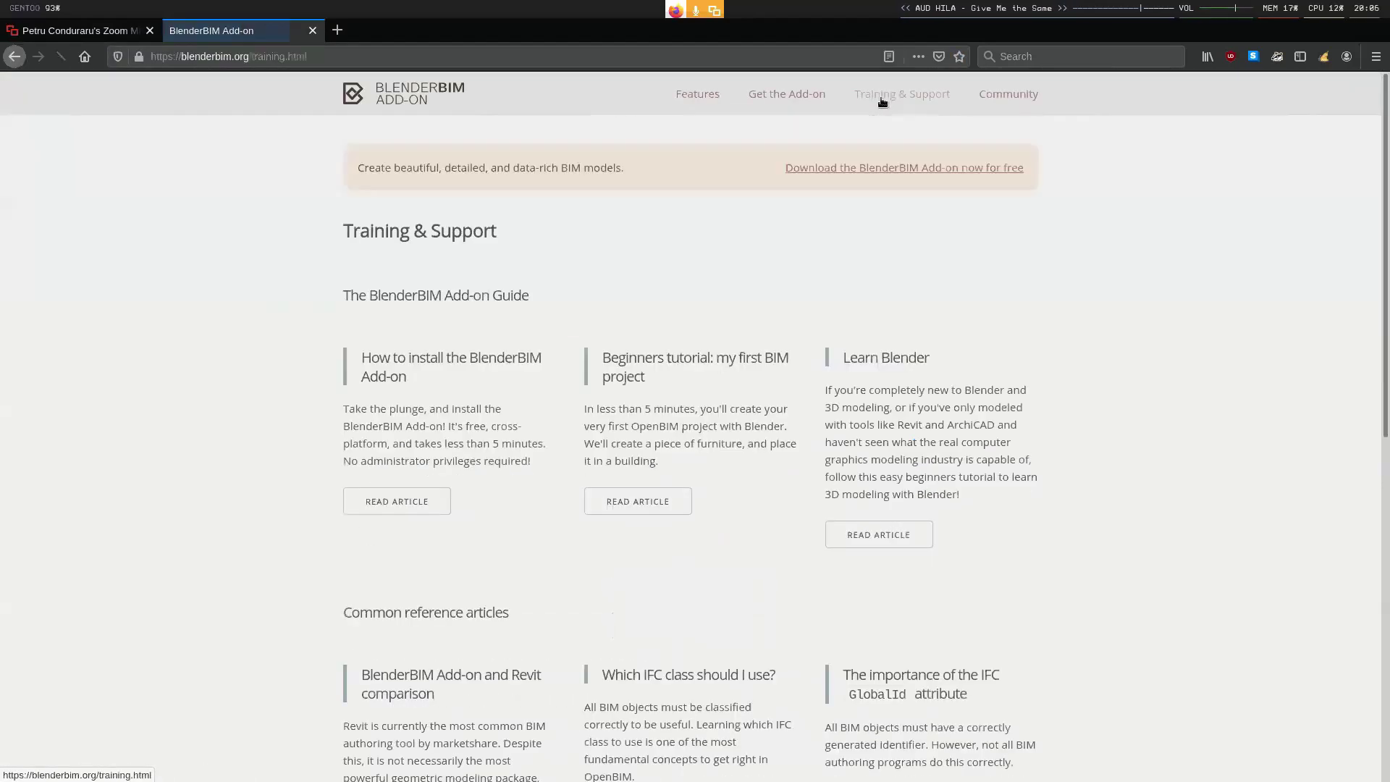
scroll(724, 362, "down", 3)
left_click(645, 608)
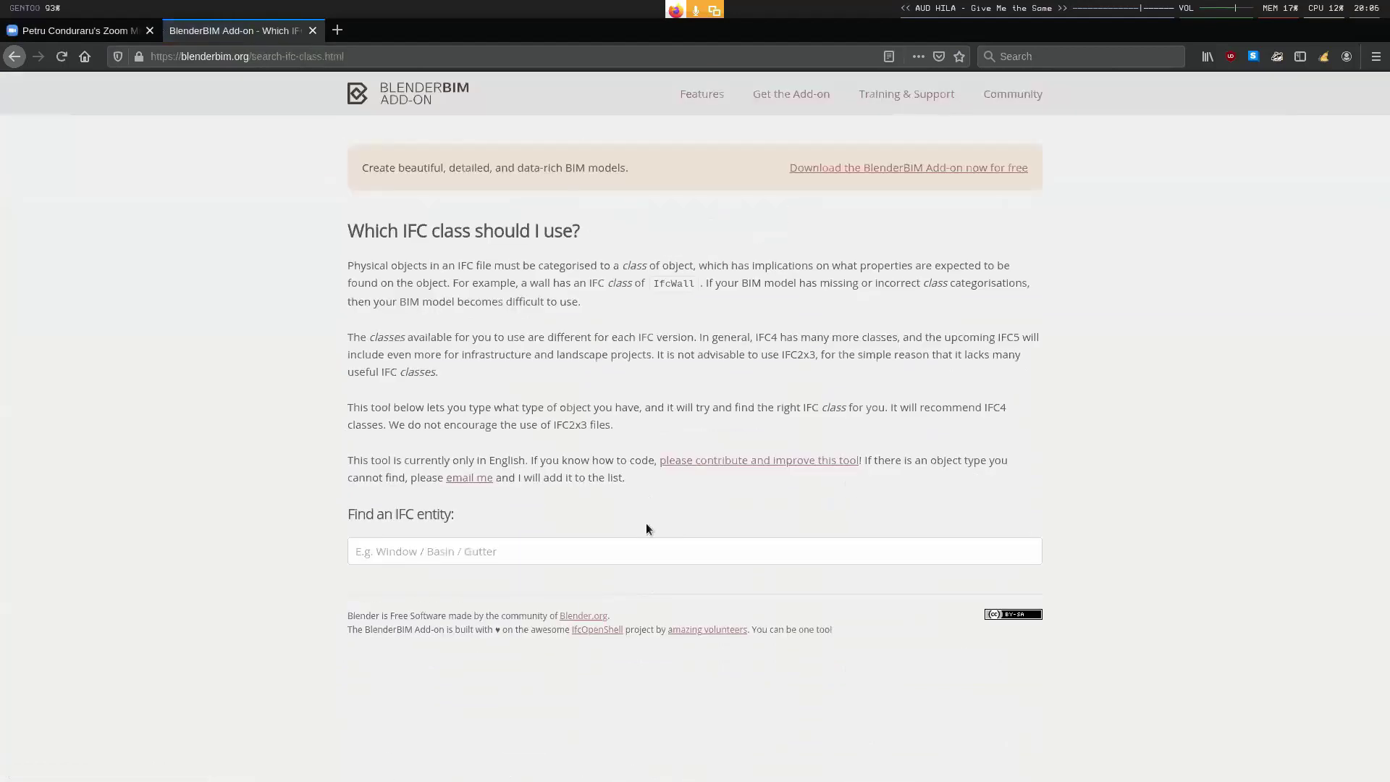
left_click(615, 541)
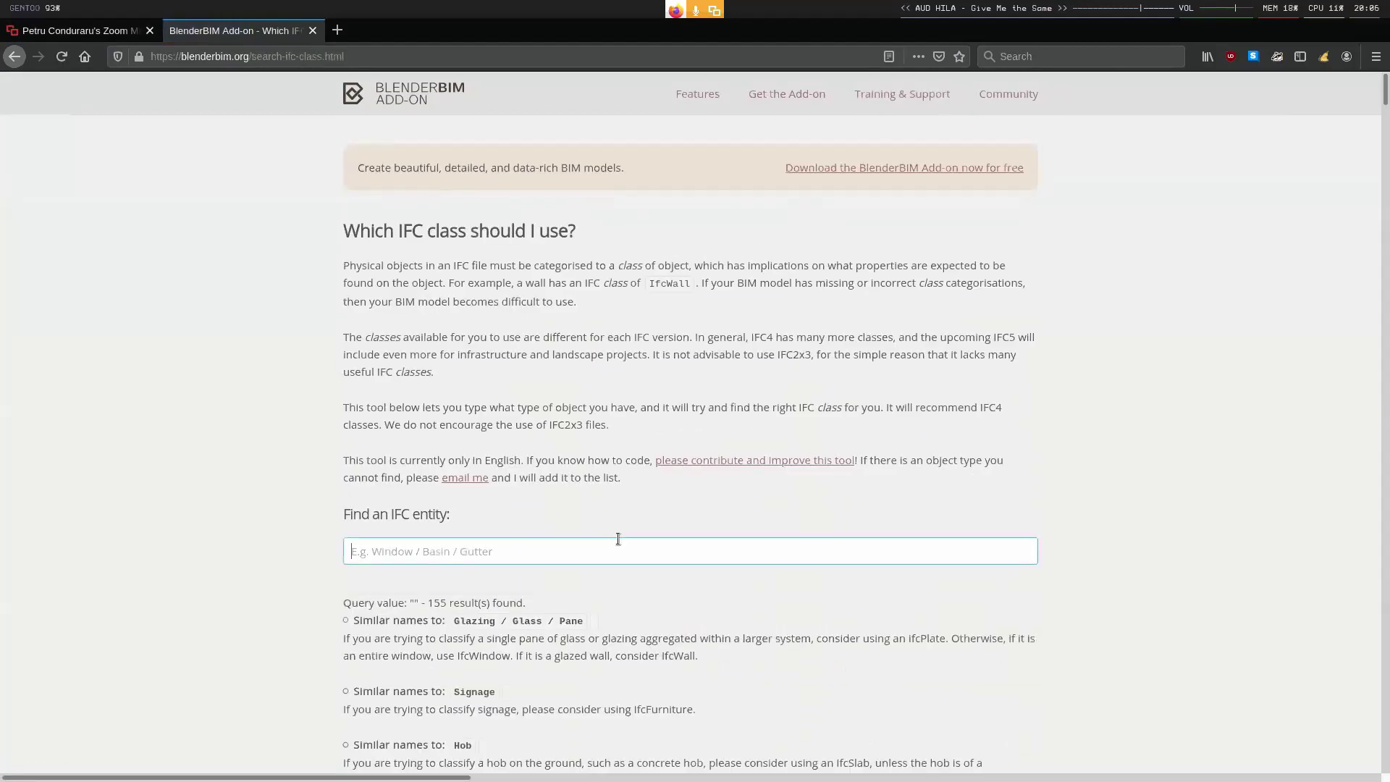
type("distributio")
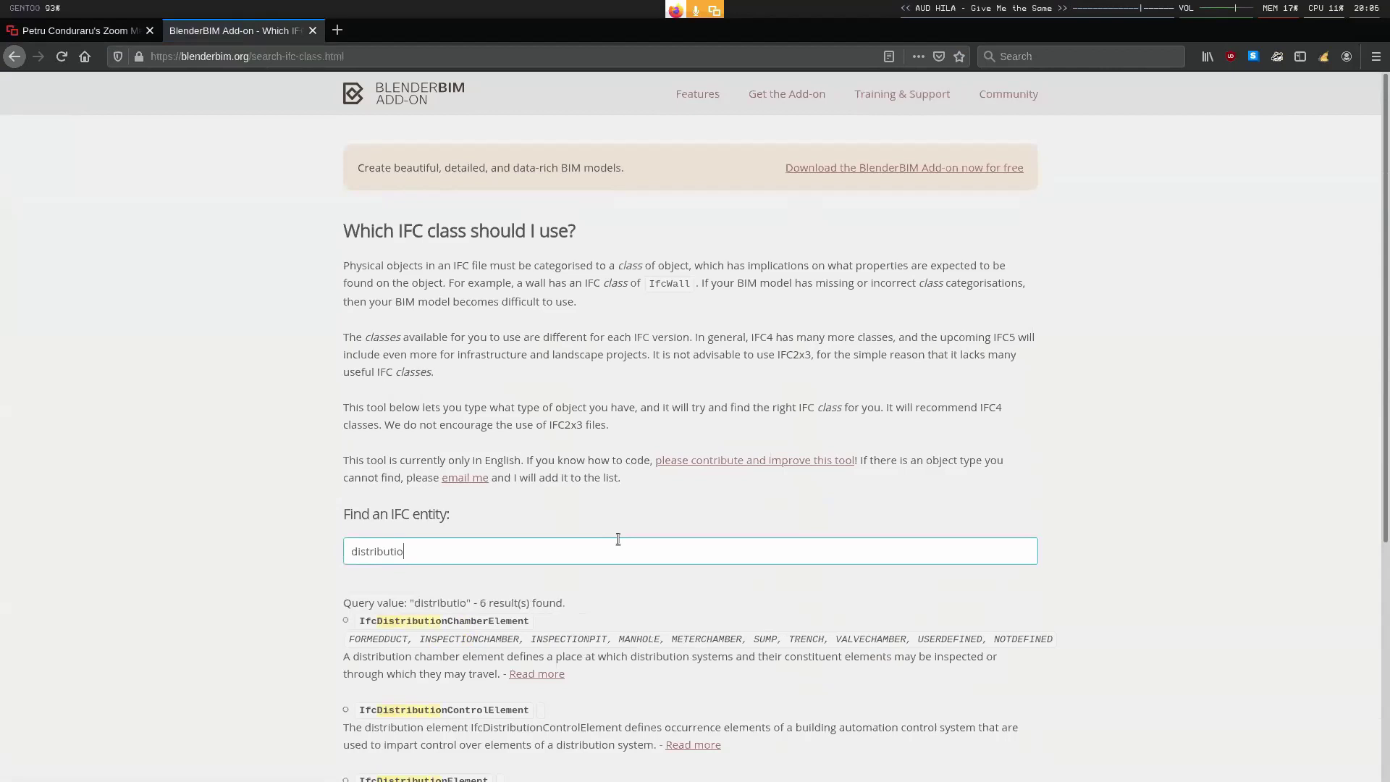
scroll(619, 539, "down", 5)
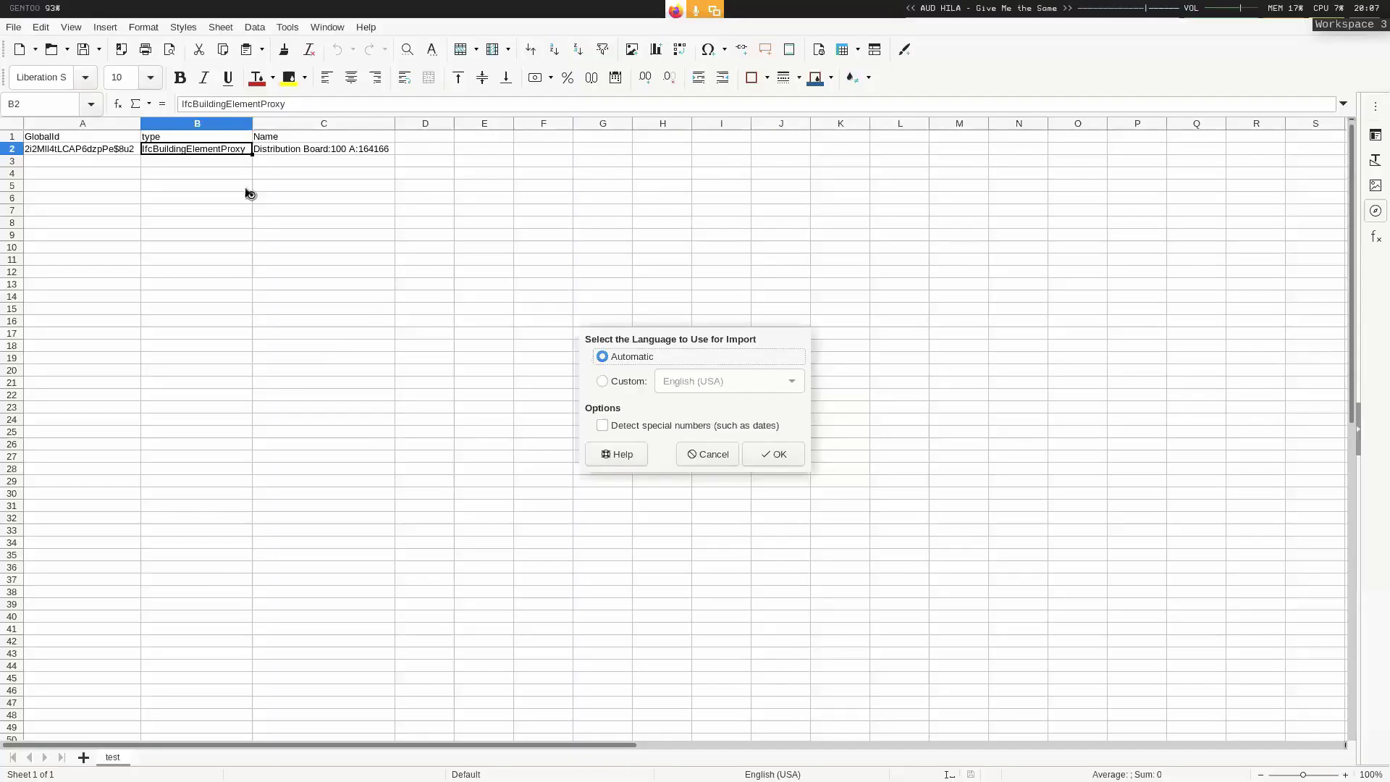
- Paste IfcElectricDistributionBoard into B2 as unformatted text, undoing the formatted paste
left_click(761, 453)
left_click(249, 181)
left_click(226, 153)
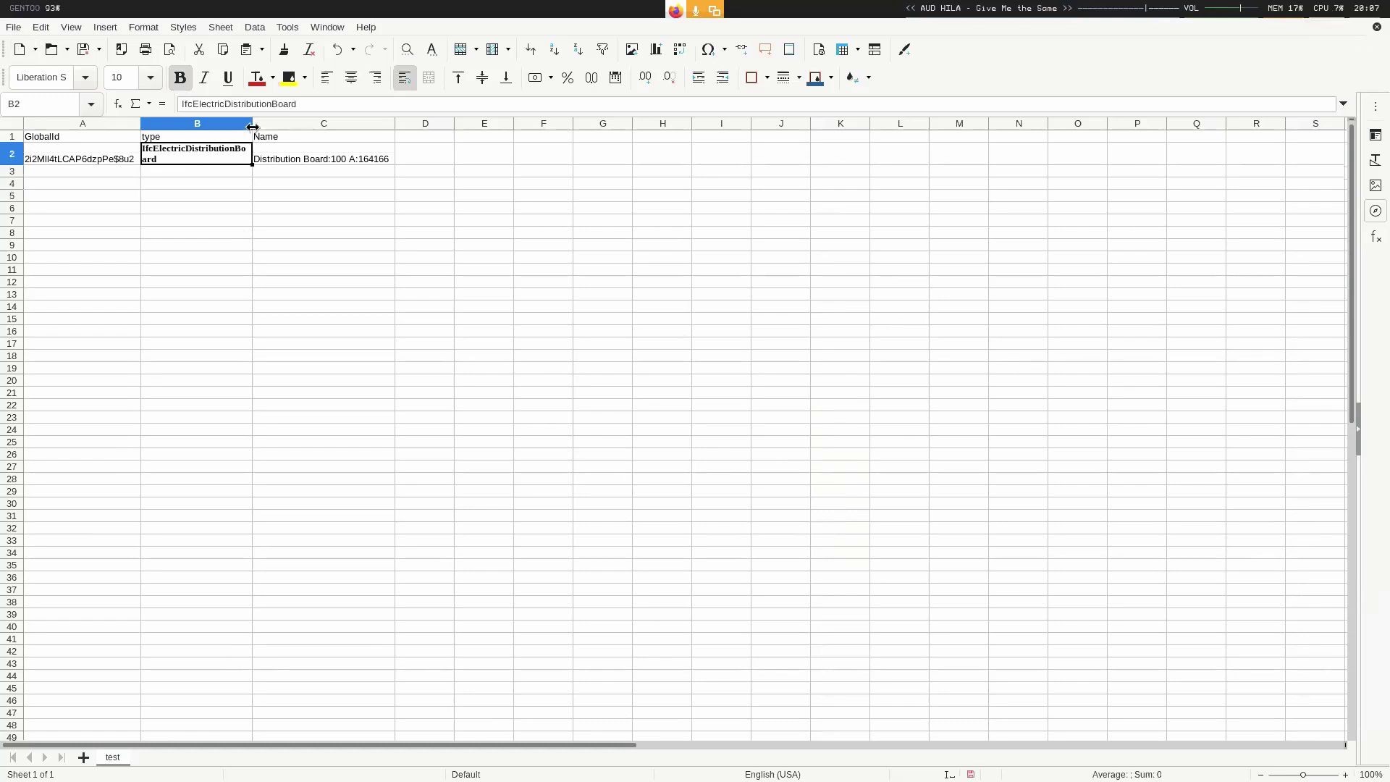
double_click(252, 129)
left_click_drag(167, 125, 351, 126)
key("ctrl+z")
key("ctrl+z")
key("ctrl+z")
right_click(185, 149)
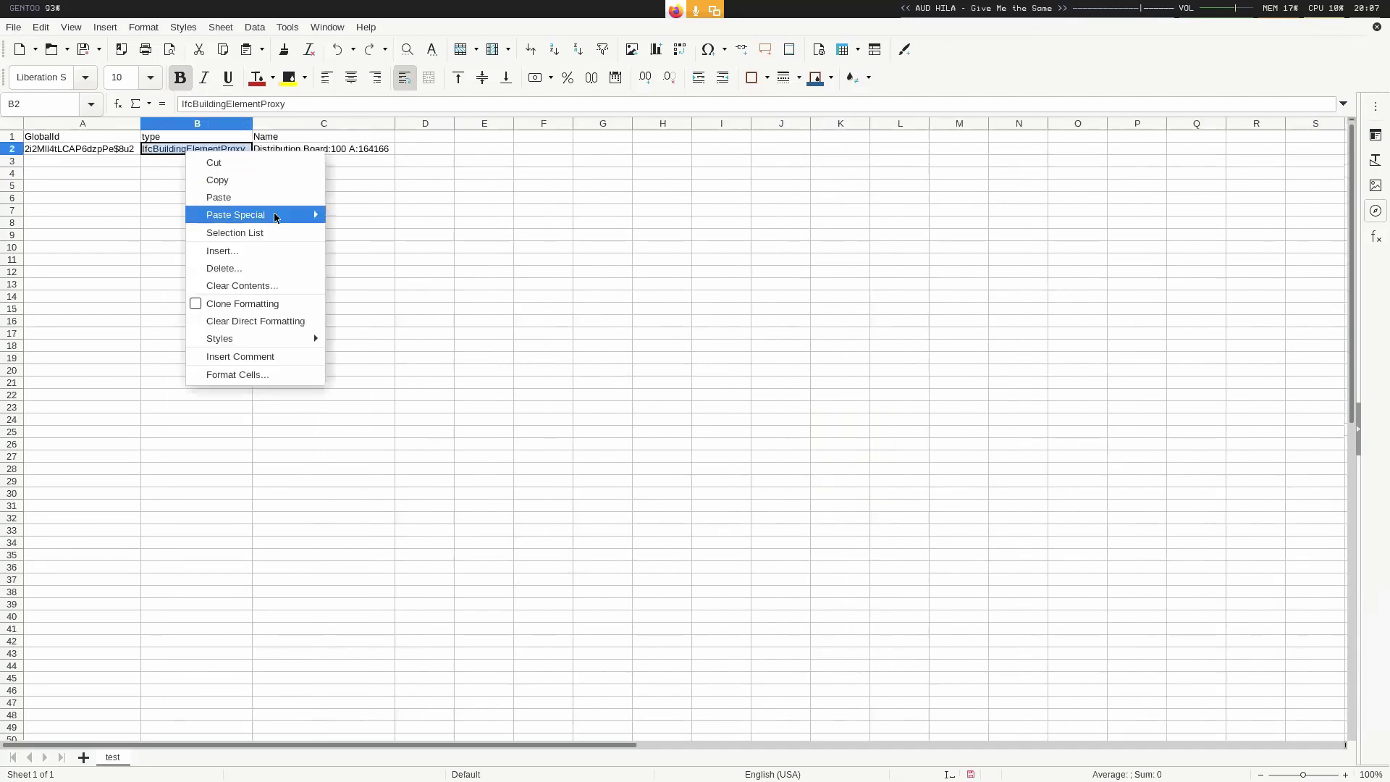
mouse_move(278, 214)
left_click(404, 215)
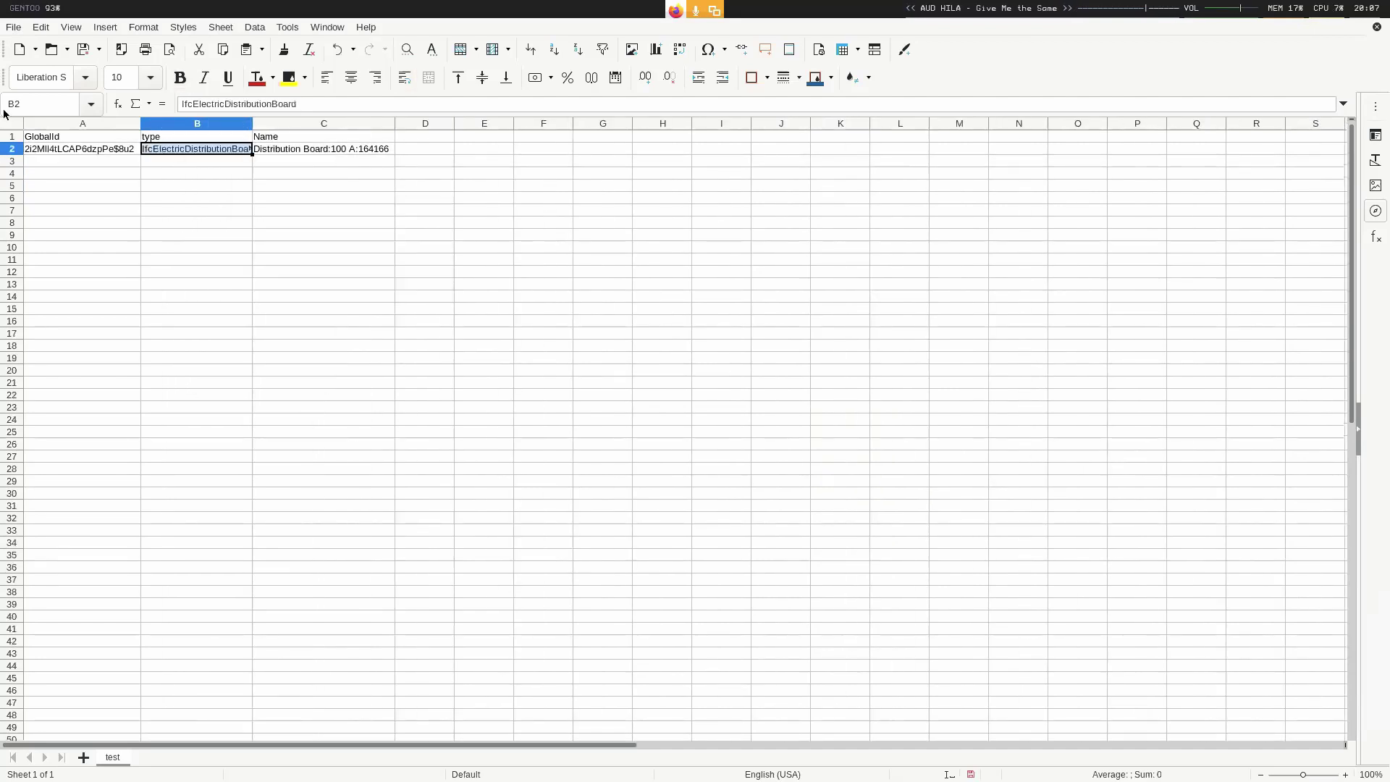
- Save test.csv, keeping the Text CSV format
left_click(14, 27)
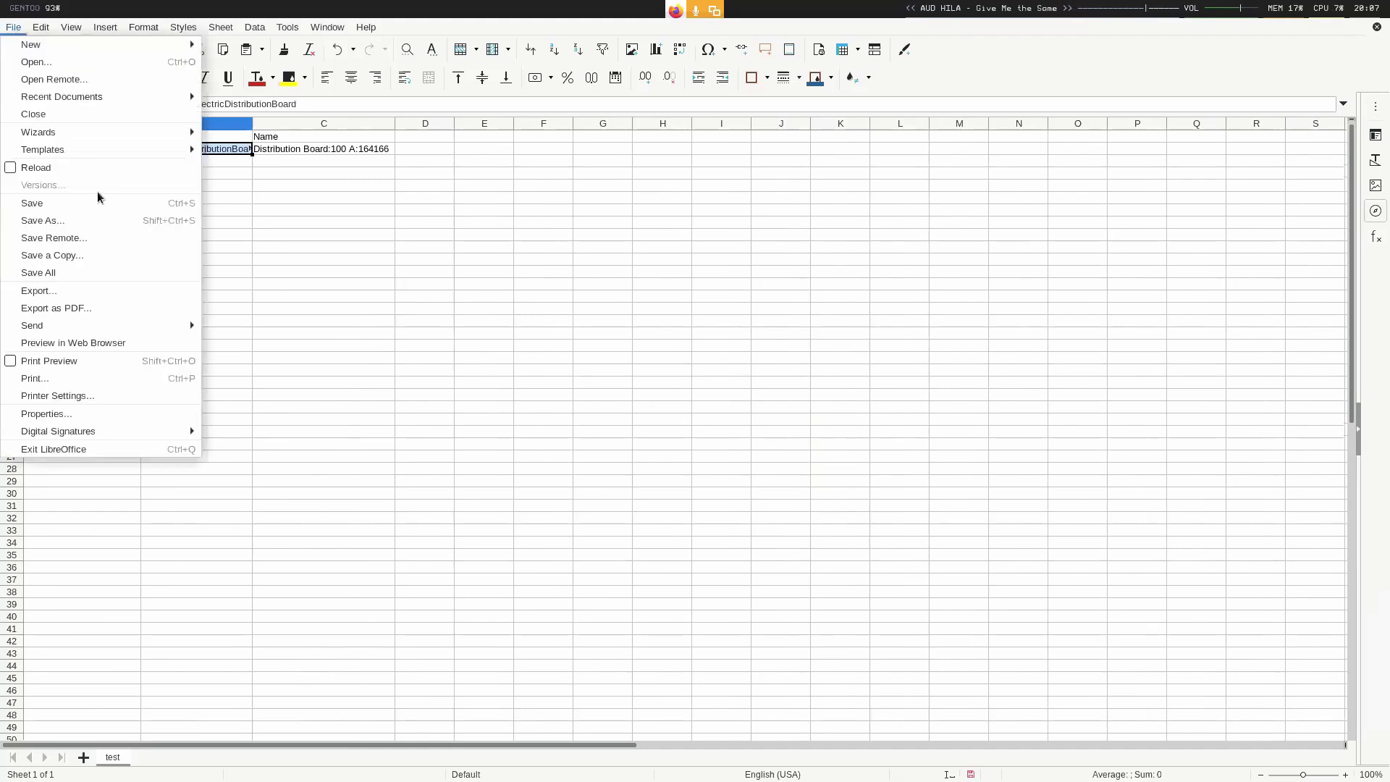
left_click(324, 175)
left_click(124, 137)
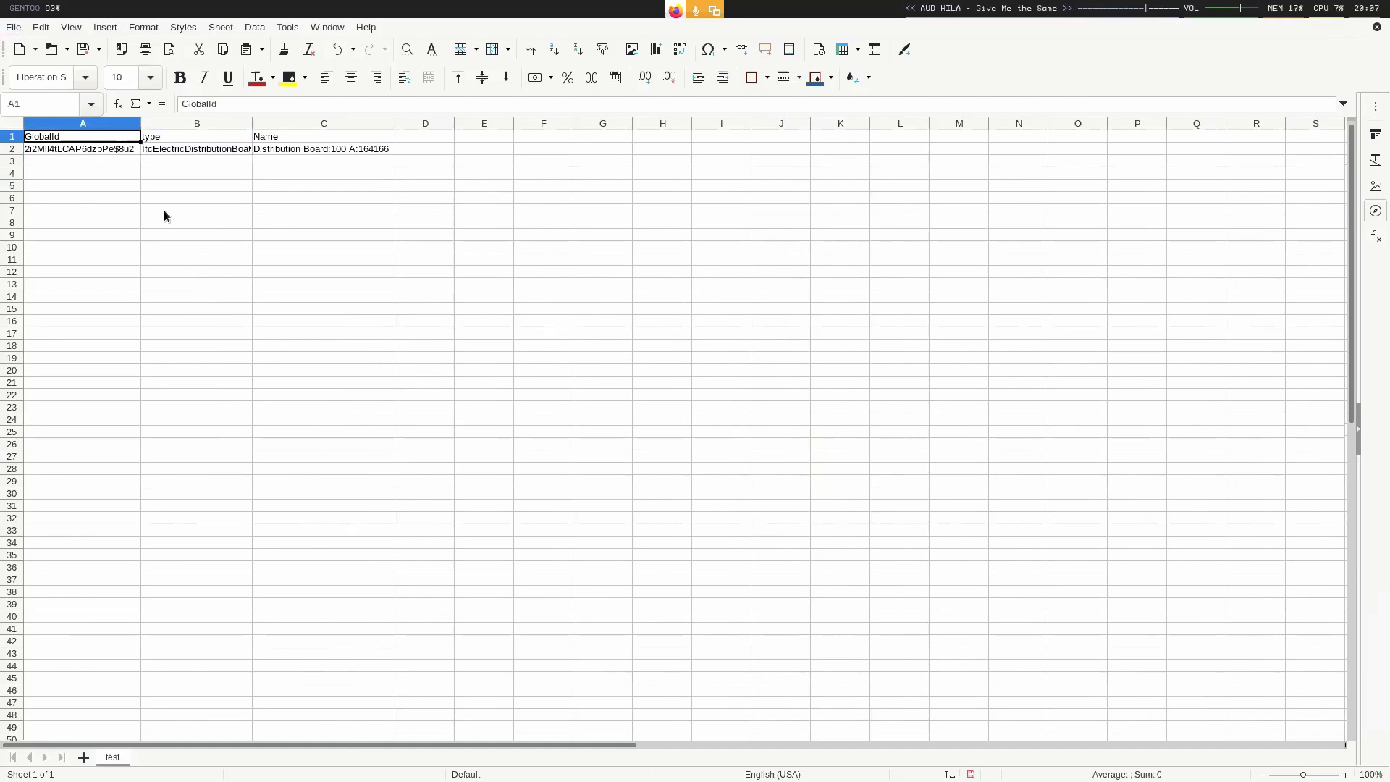
left_click(11, 26)
left_click(111, 203)
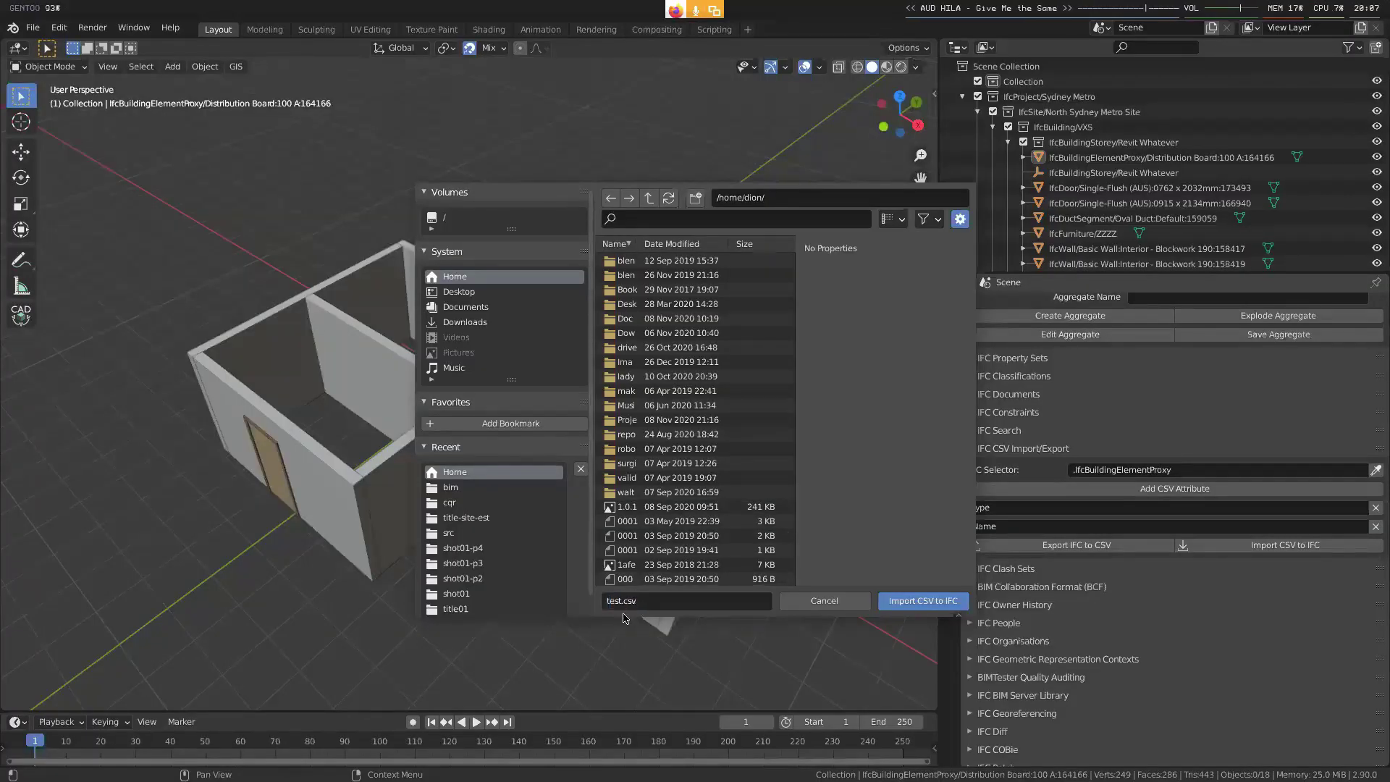
- Import the edited CSV into the IFC, then start a new file with default objects deleted
left_click(923, 601)
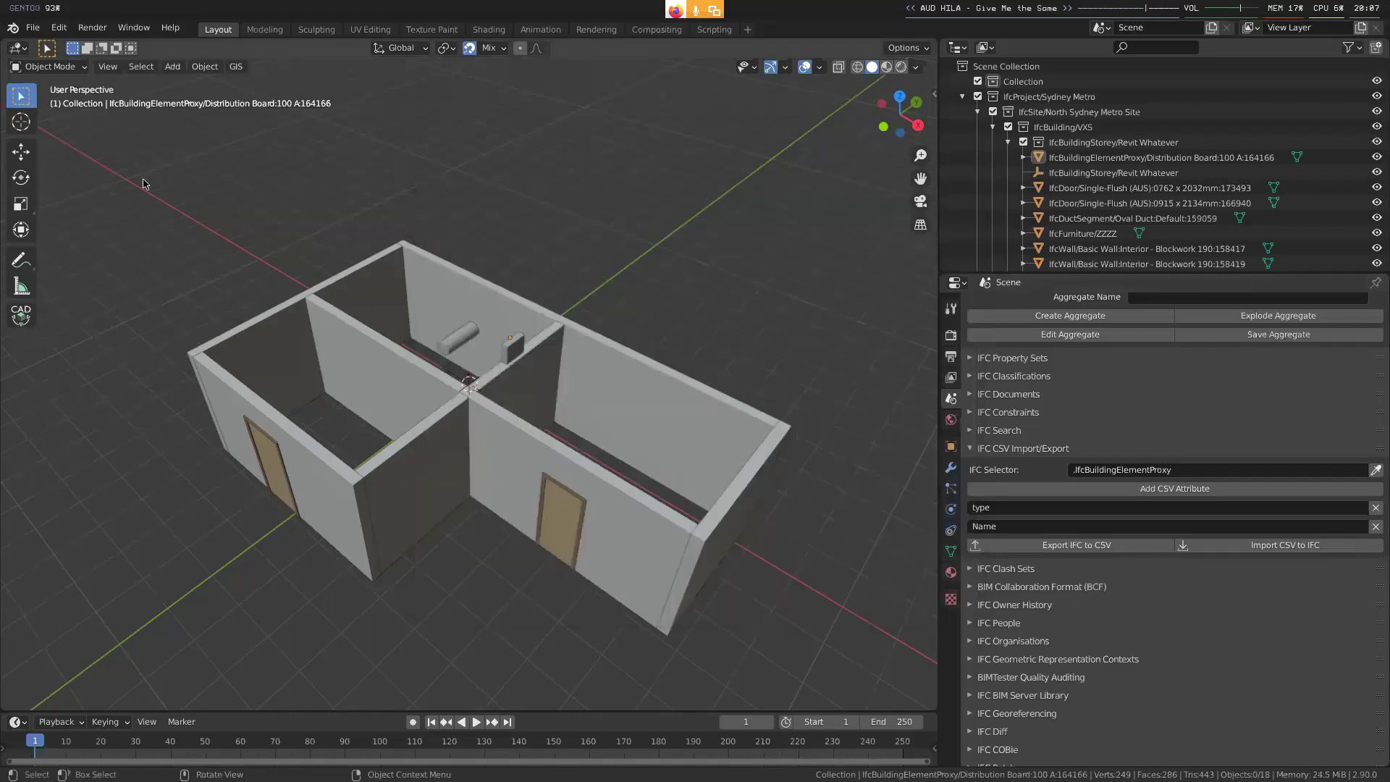
left_click(33, 26)
mouse_move(43, 43)
left_click(210, 44)
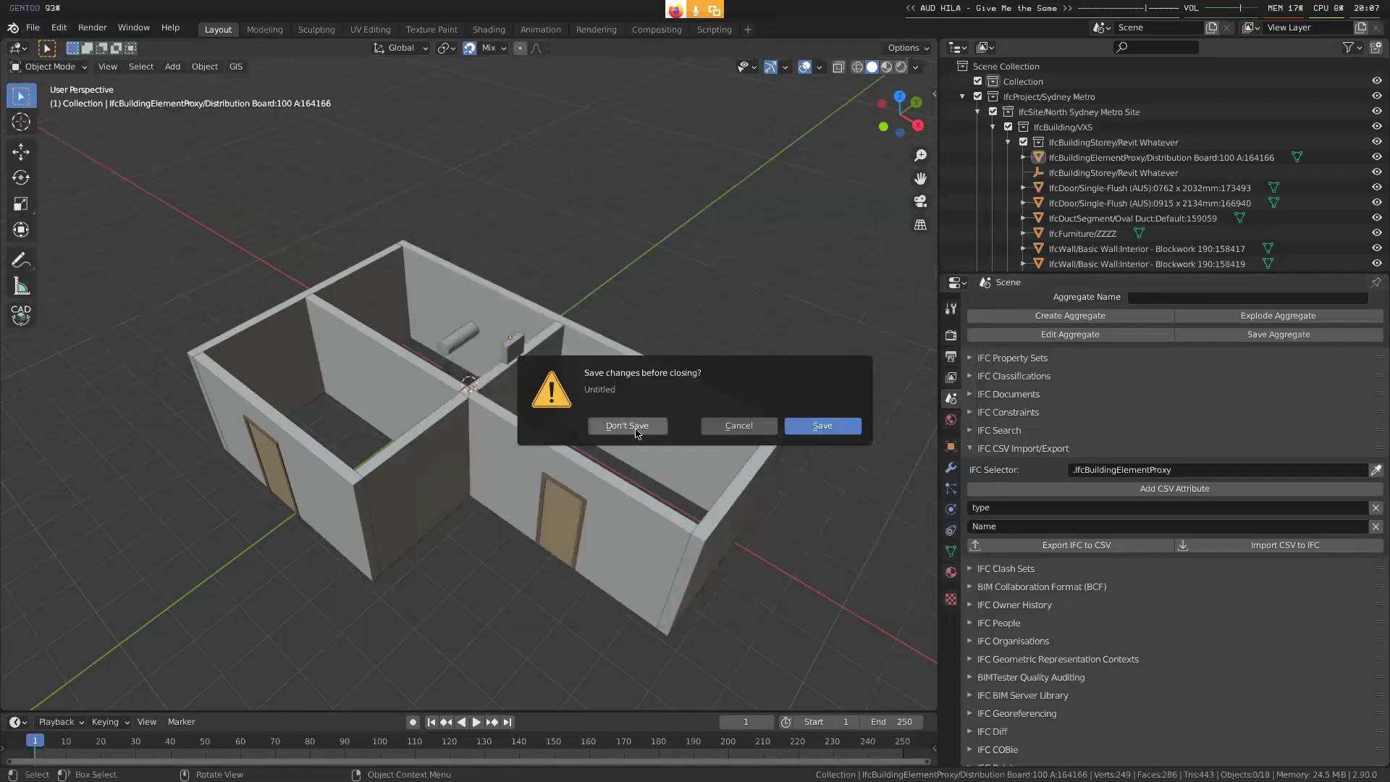
left_click(629, 426)
key("a")
key("x")
left_click(402, 149)
- Import the first IFC file matching 'ifc' from the recent bim folder
left_click(34, 27)
mouse_move(56, 231)
left_click(233, 354)
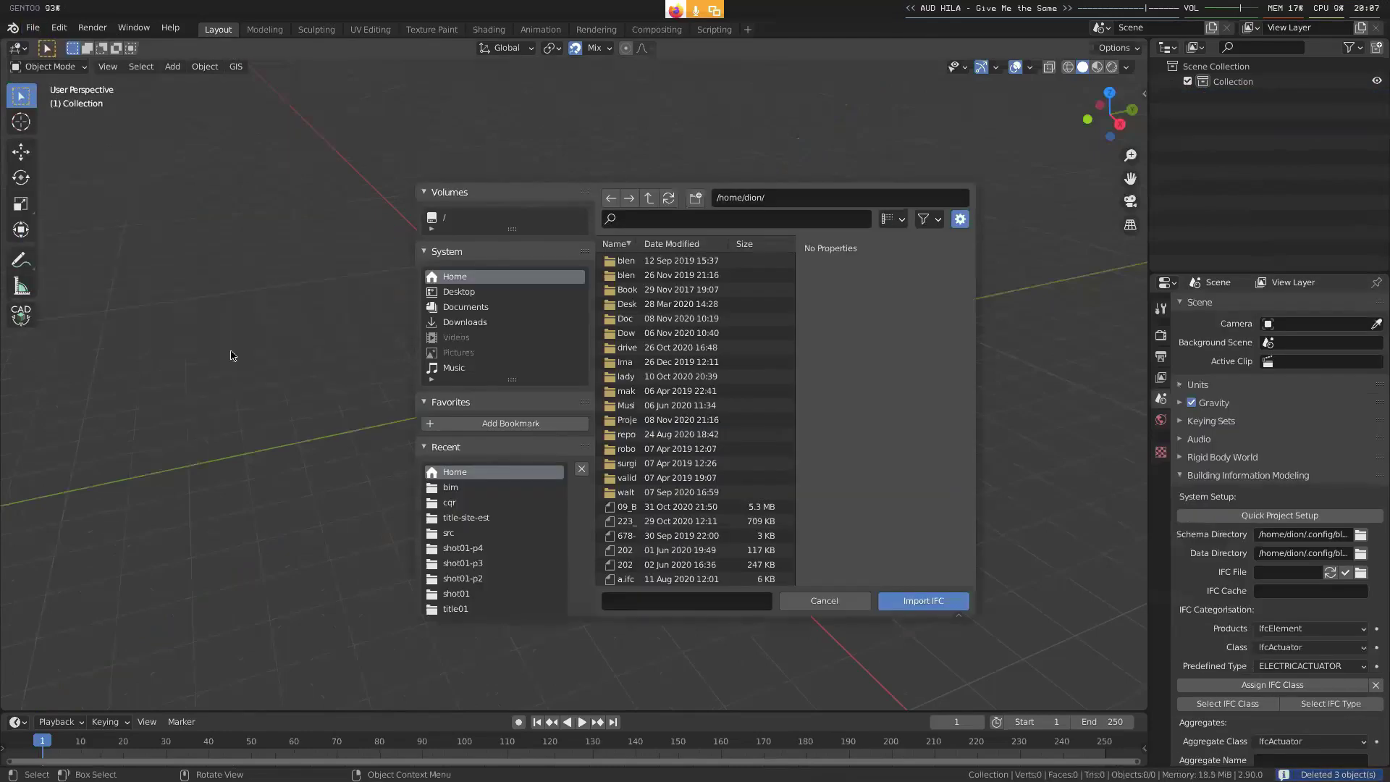
left_click(450, 487)
left_click(726, 215)
type("ifc")
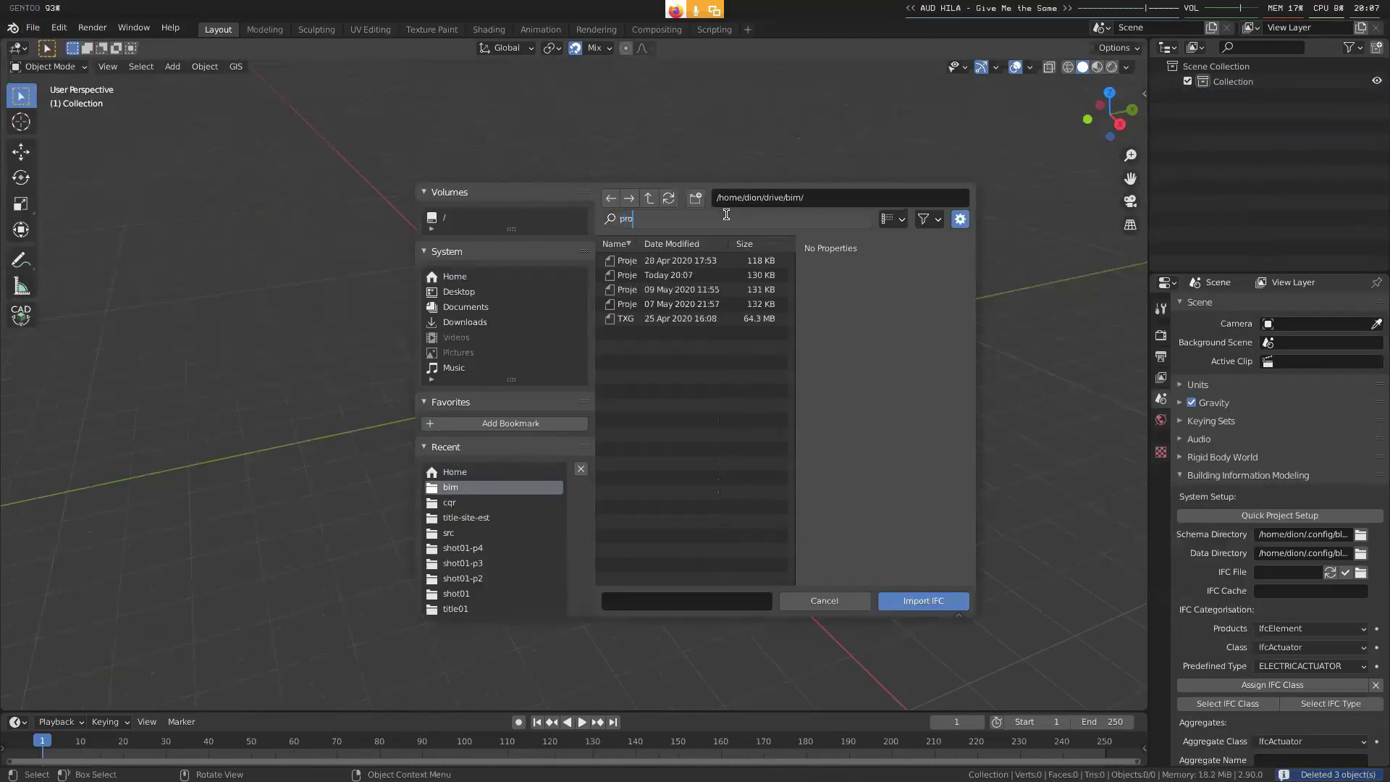
double_click(664, 261)
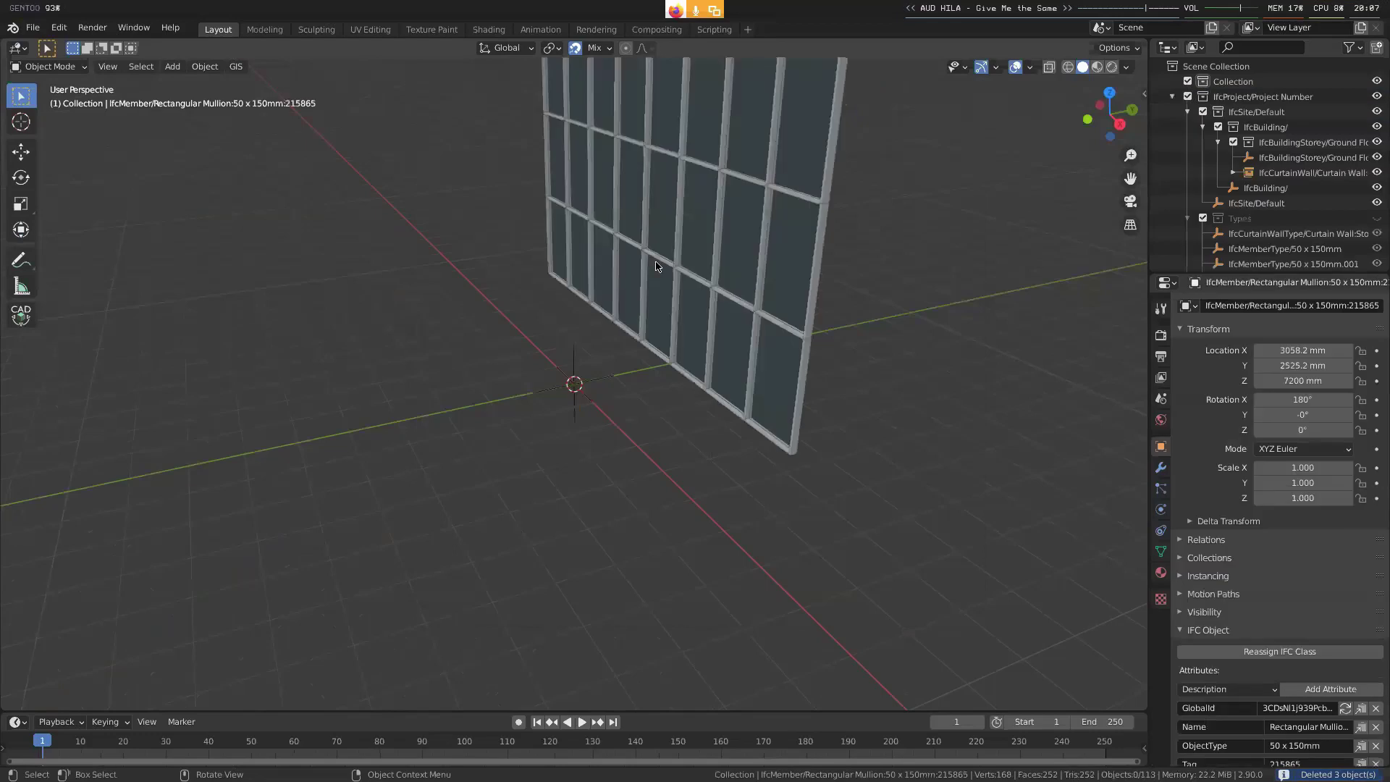
- Discard the curtain wall scene for a new general file and delete its default objects
left_click(33, 27)
mouse_move(51, 42)
left_click(233, 50)
left_click(627, 425)
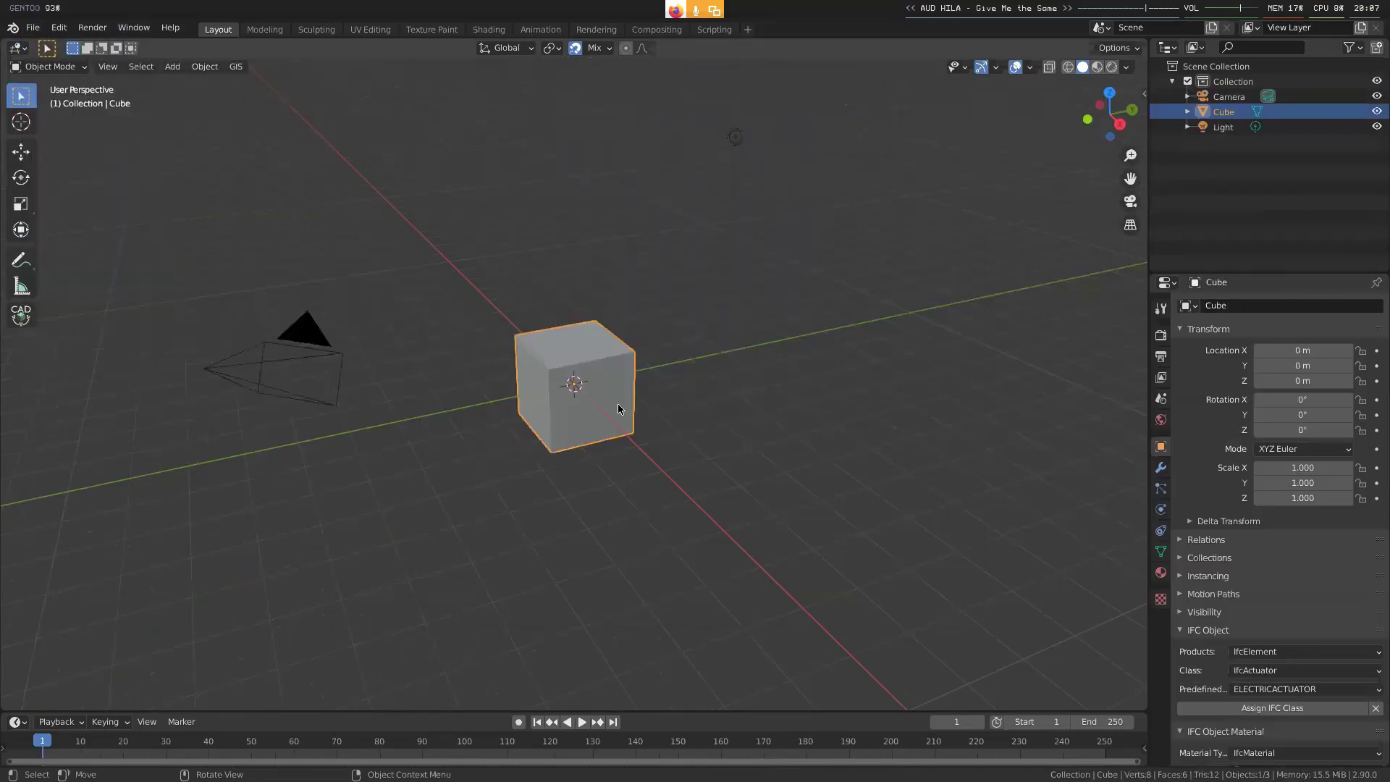
key("a")
key("x")
left_click(239, 121)
- Import Project2(Recovery).ifc and frame the view on the distribution board
left_click(32, 27)
left_click(278, 413)
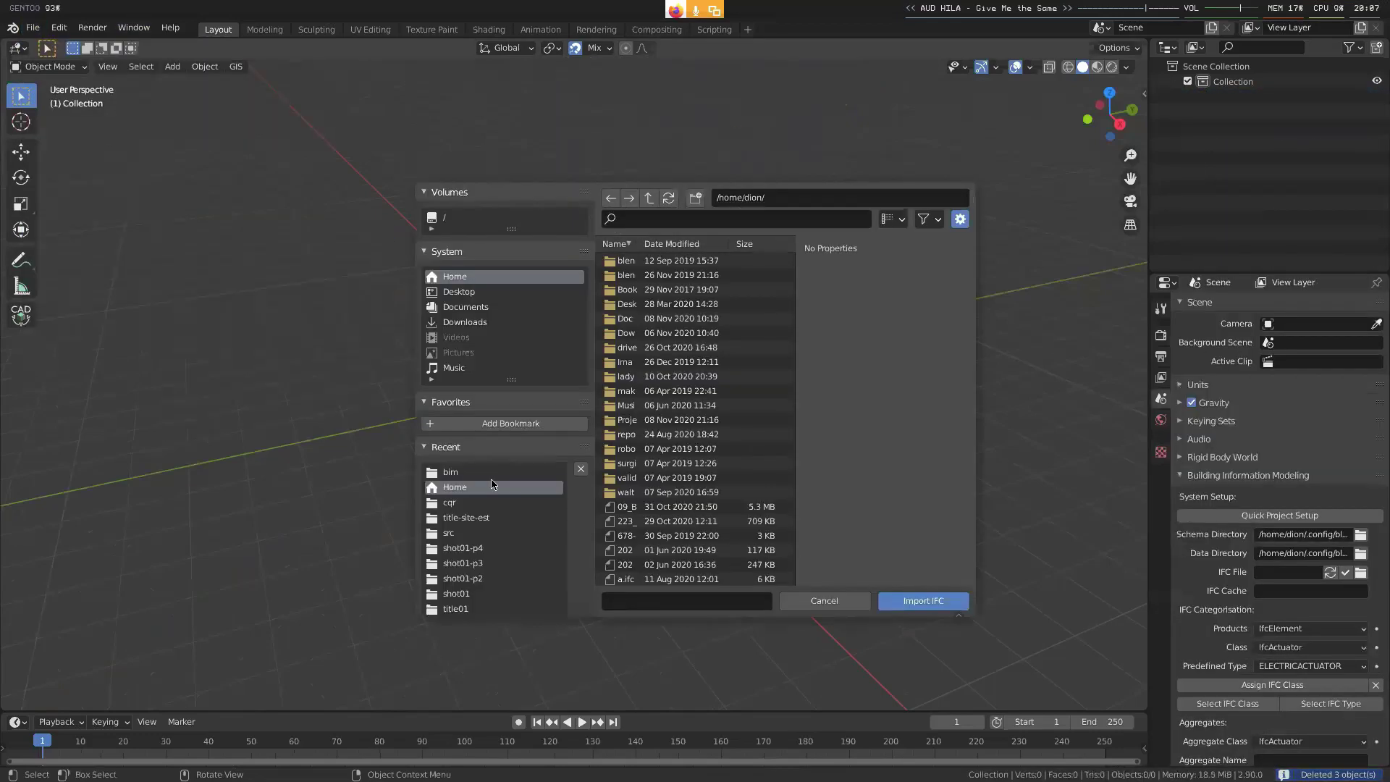
left_click(495, 472)
left_click(730, 219)
type("proj")
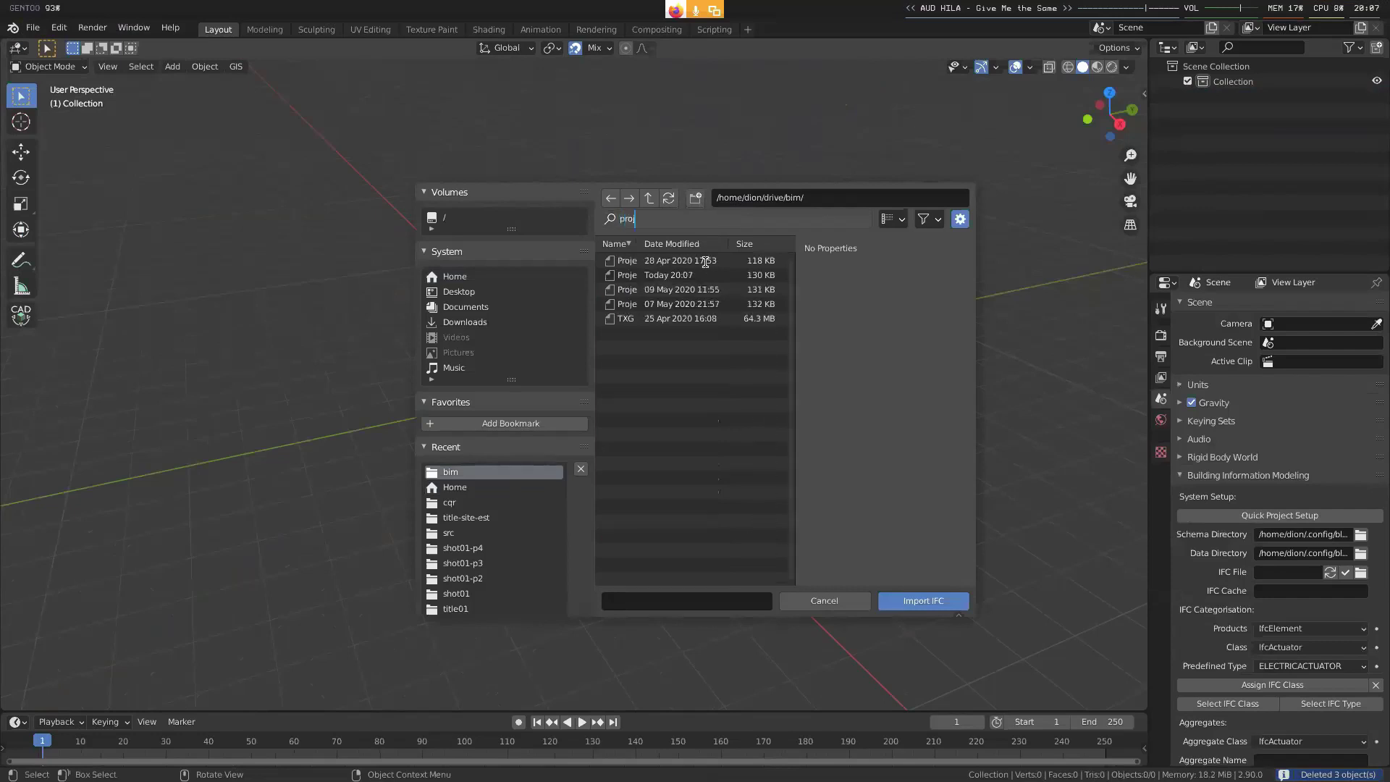
left_click(692, 277)
double_click(691, 277)
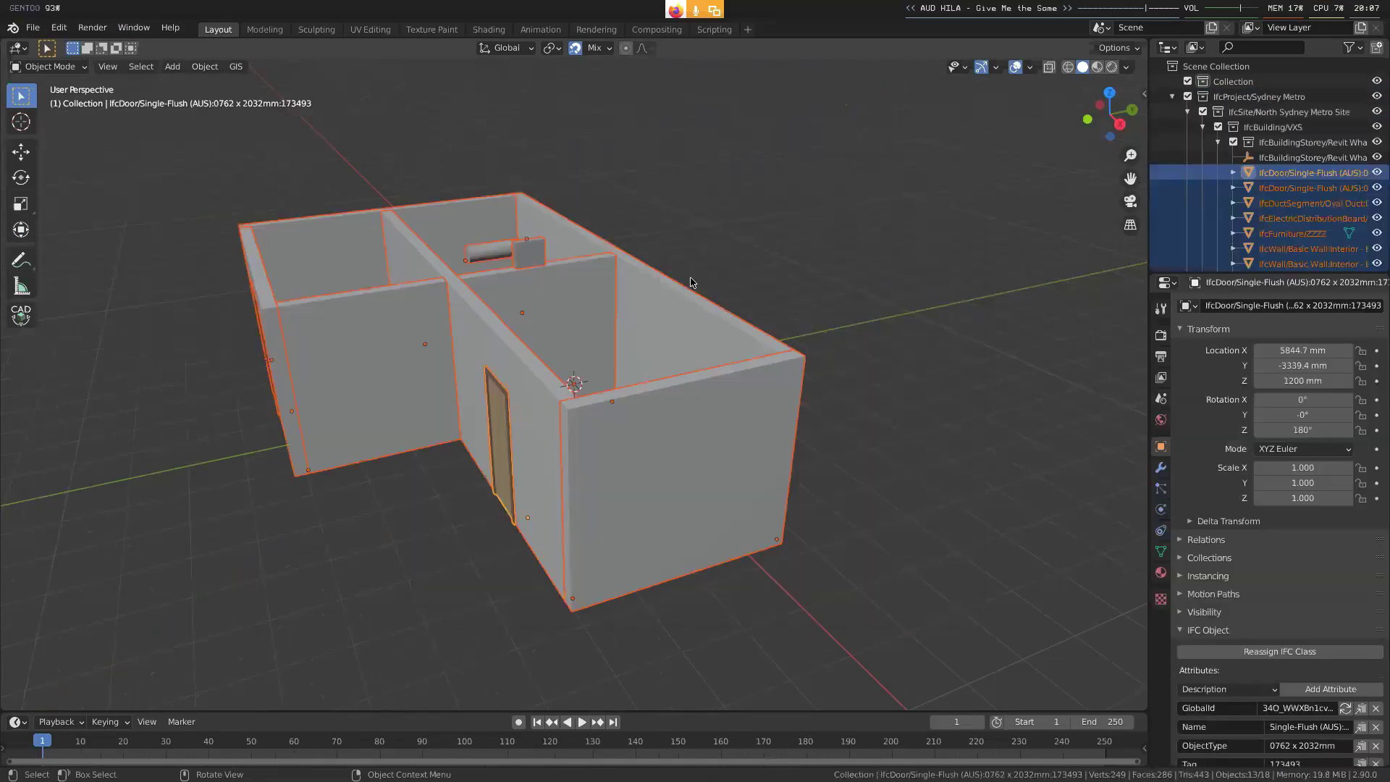
left_click(537, 256)
key("KP_Decimal")
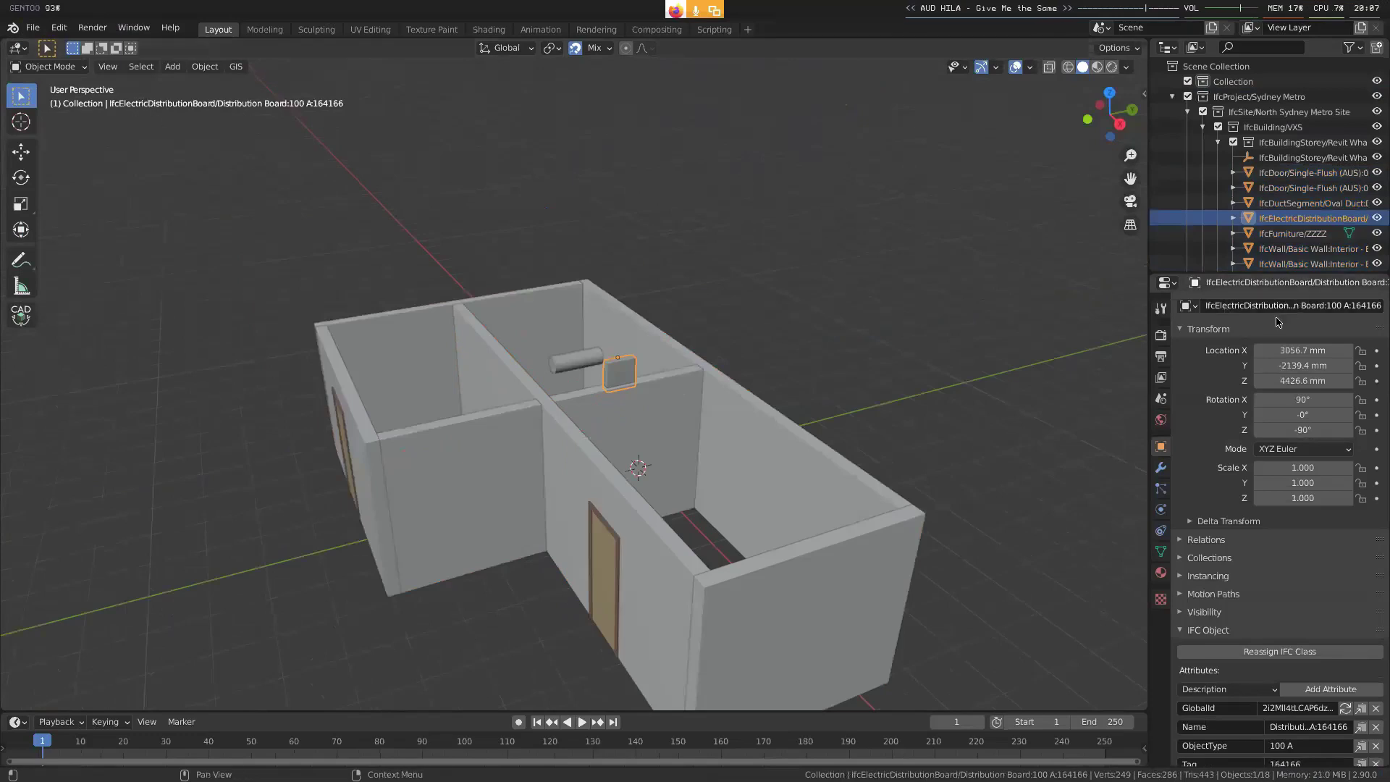
- Deselect the distribution board, then expand IFC CSV Import/Export in the Scene properties
middle_click_drag(619, 391, 1014, 398)
left_click(867, 324)
left_click(1160, 398)
scroll(1260, 521, "down", 15)
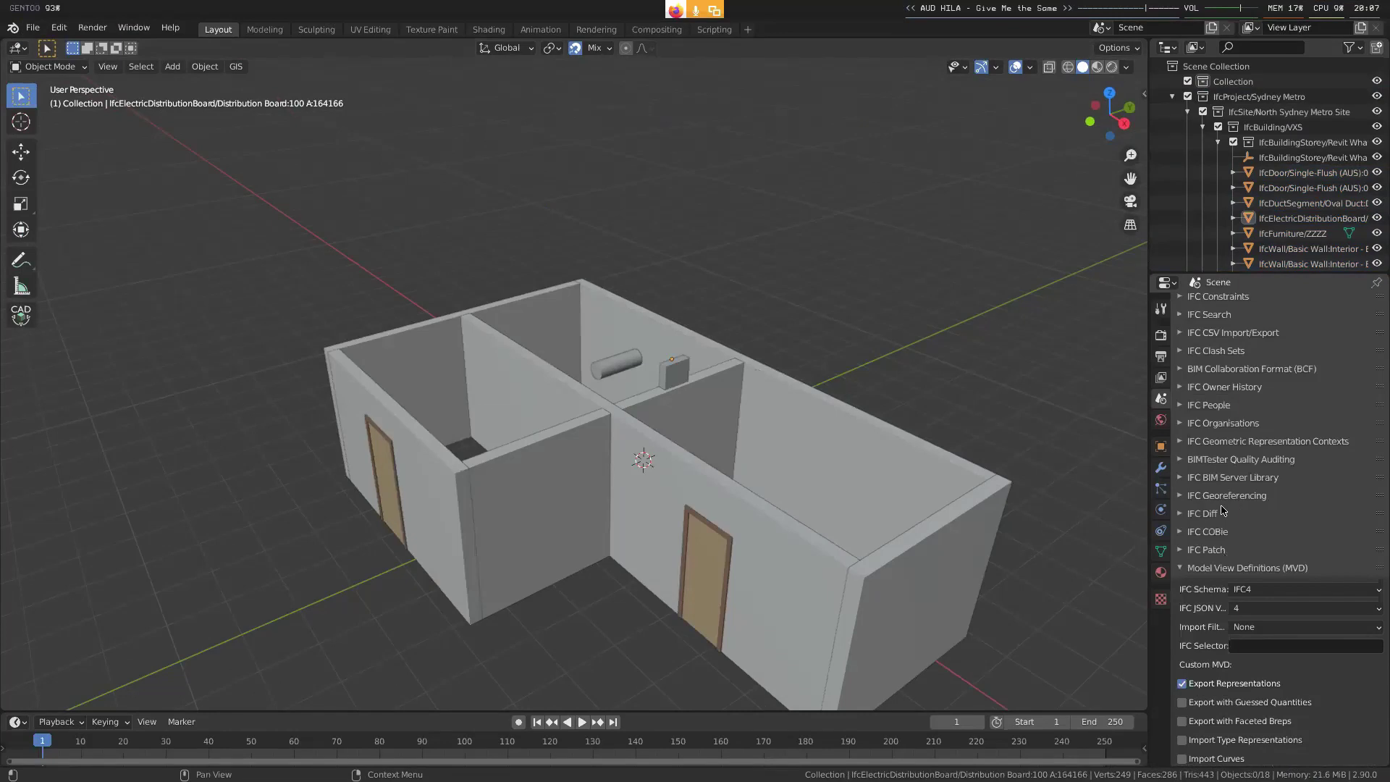
left_click(1217, 337)
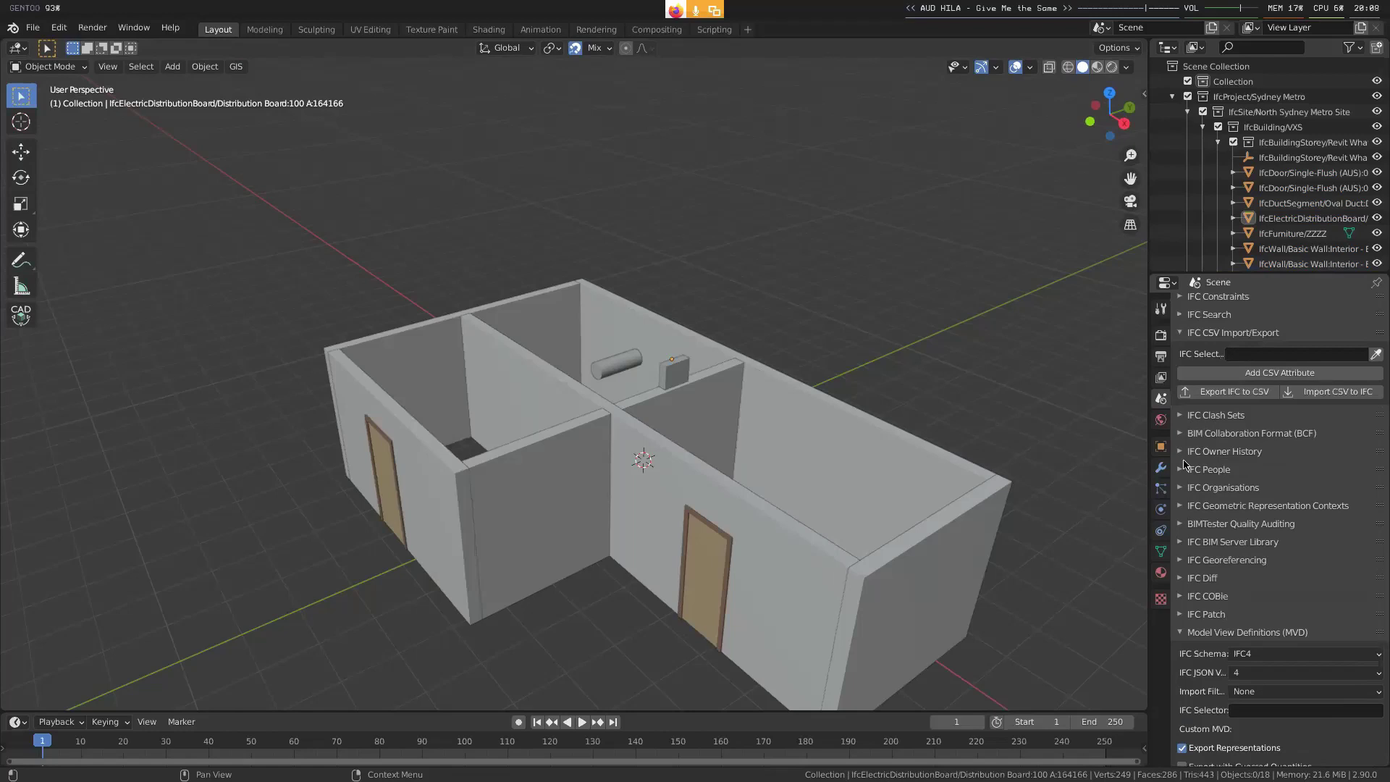
scroll(1222, 456, "up", 3)
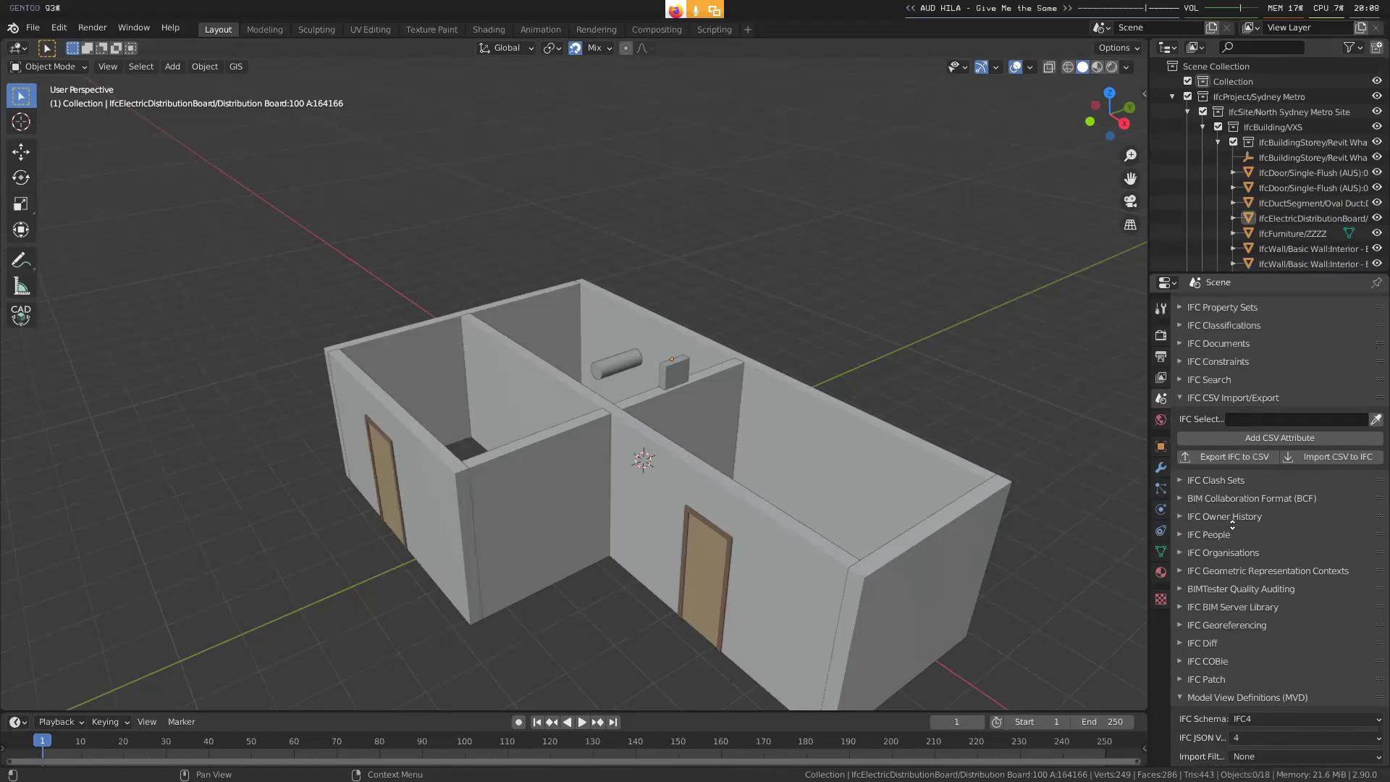
scroll(1233, 525, "up", 3)
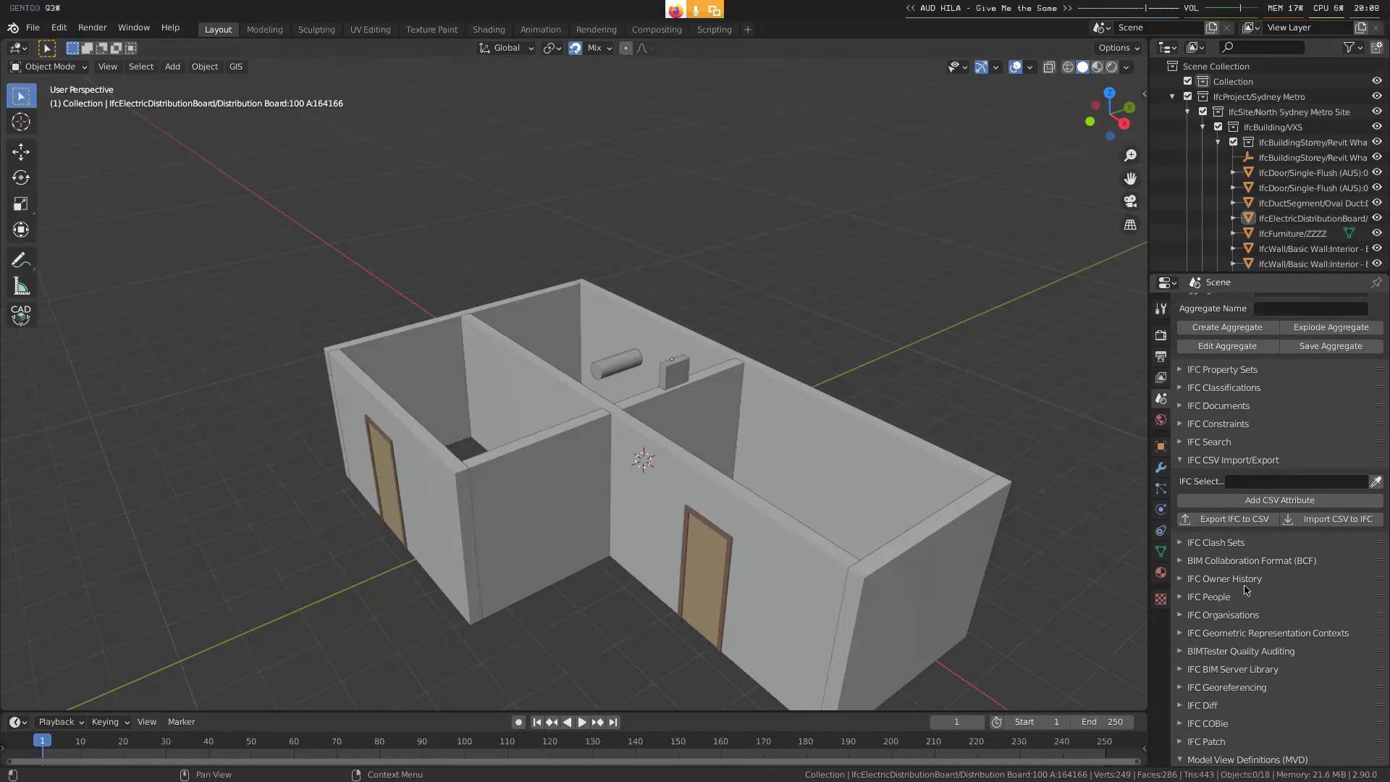
scroll(1247, 588, "up", 2)
scroll(1247, 588, "down", 3)
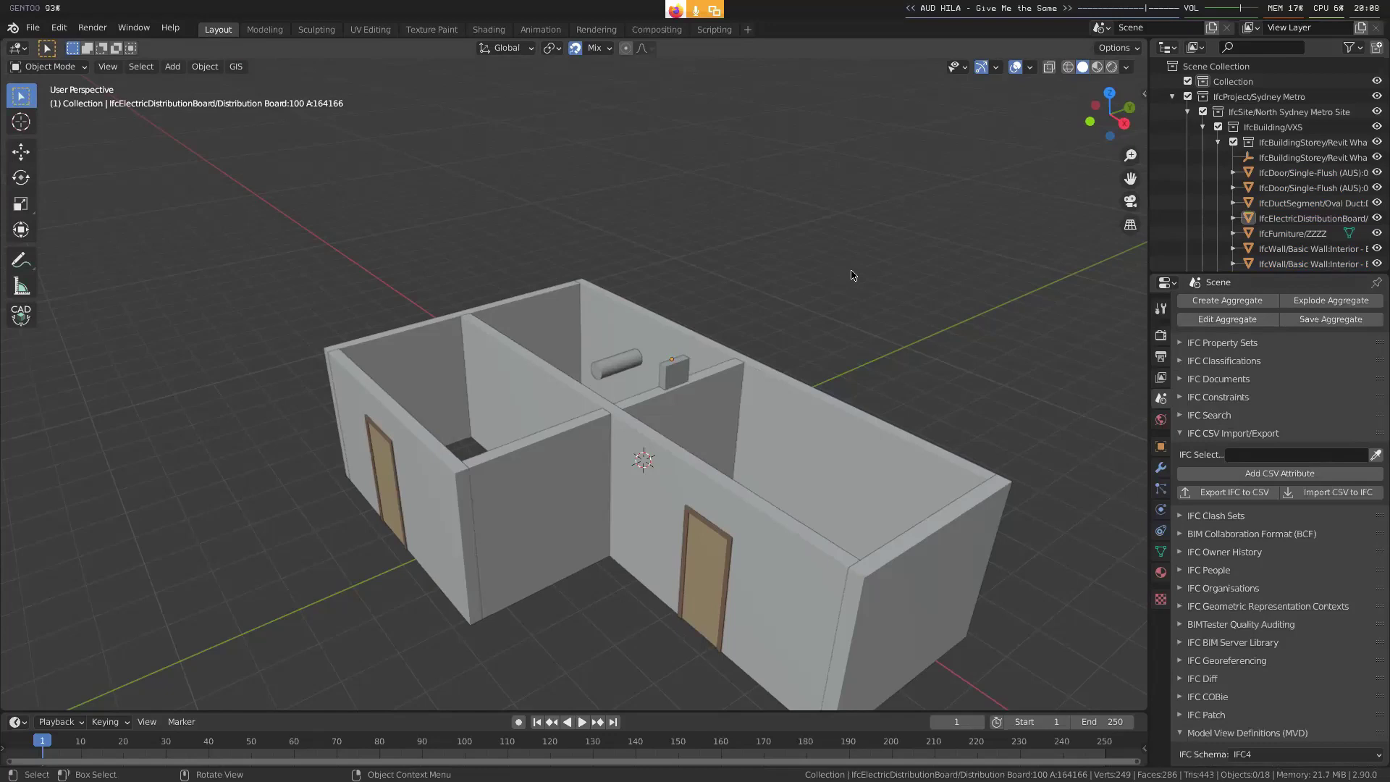
- Select the two doors and the interior partition wall, then deselect everything
left_click(721, 540)
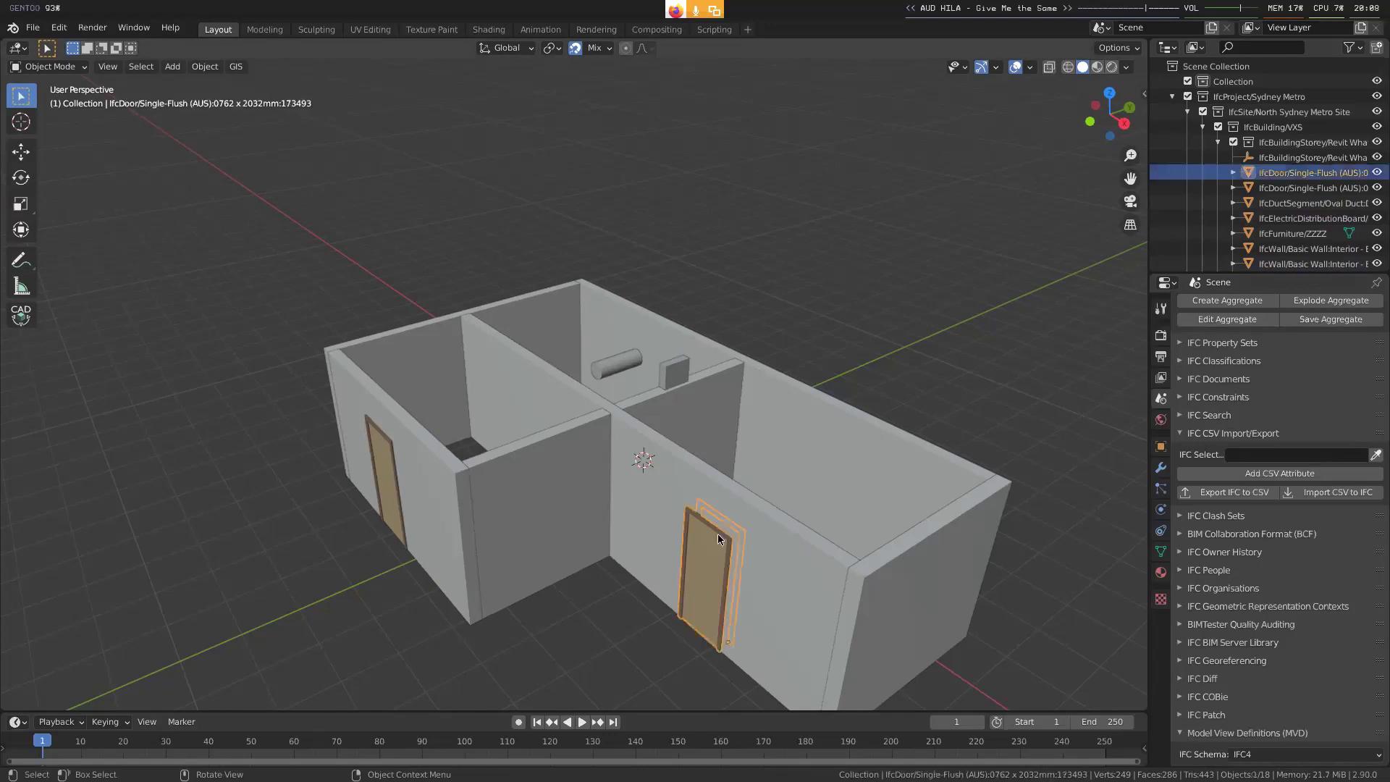
left_click(384, 474)
left_click(477, 396)
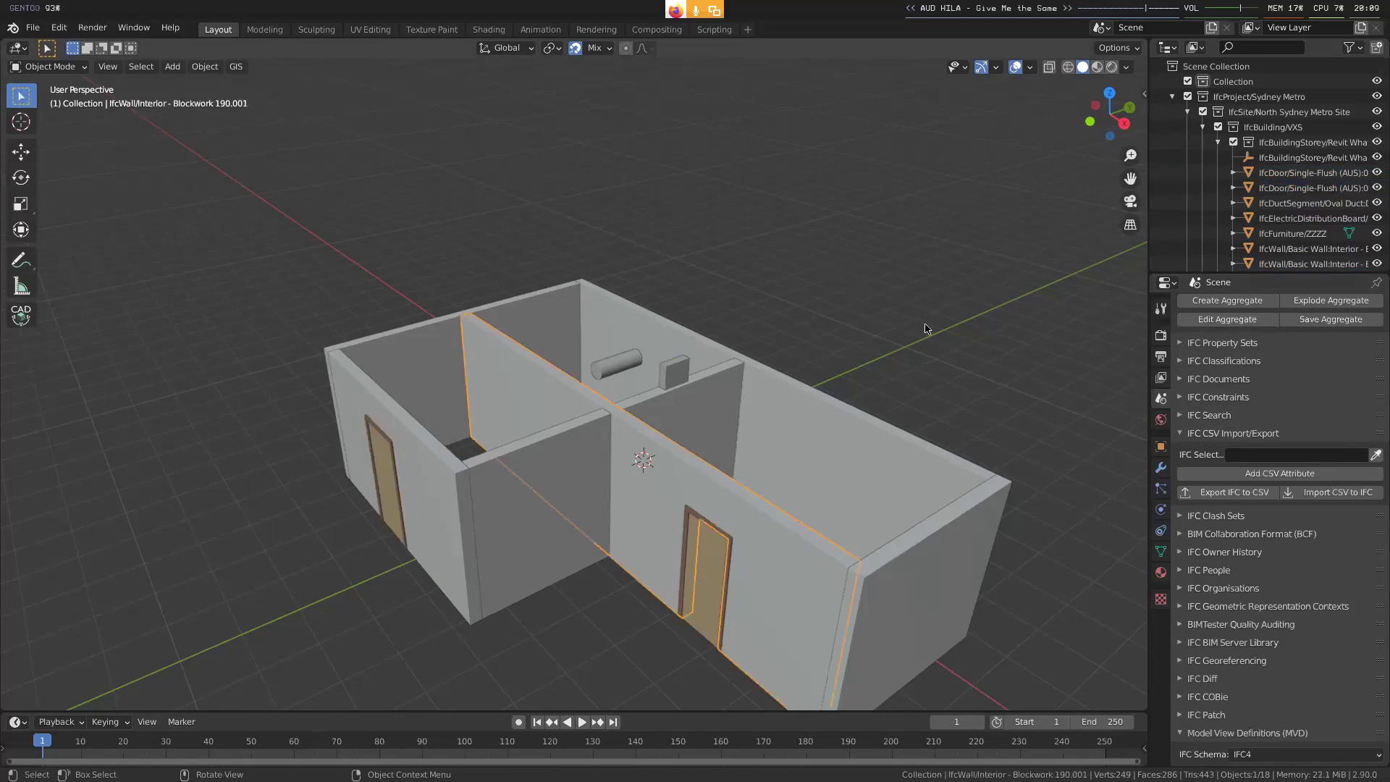
left_click(926, 327)
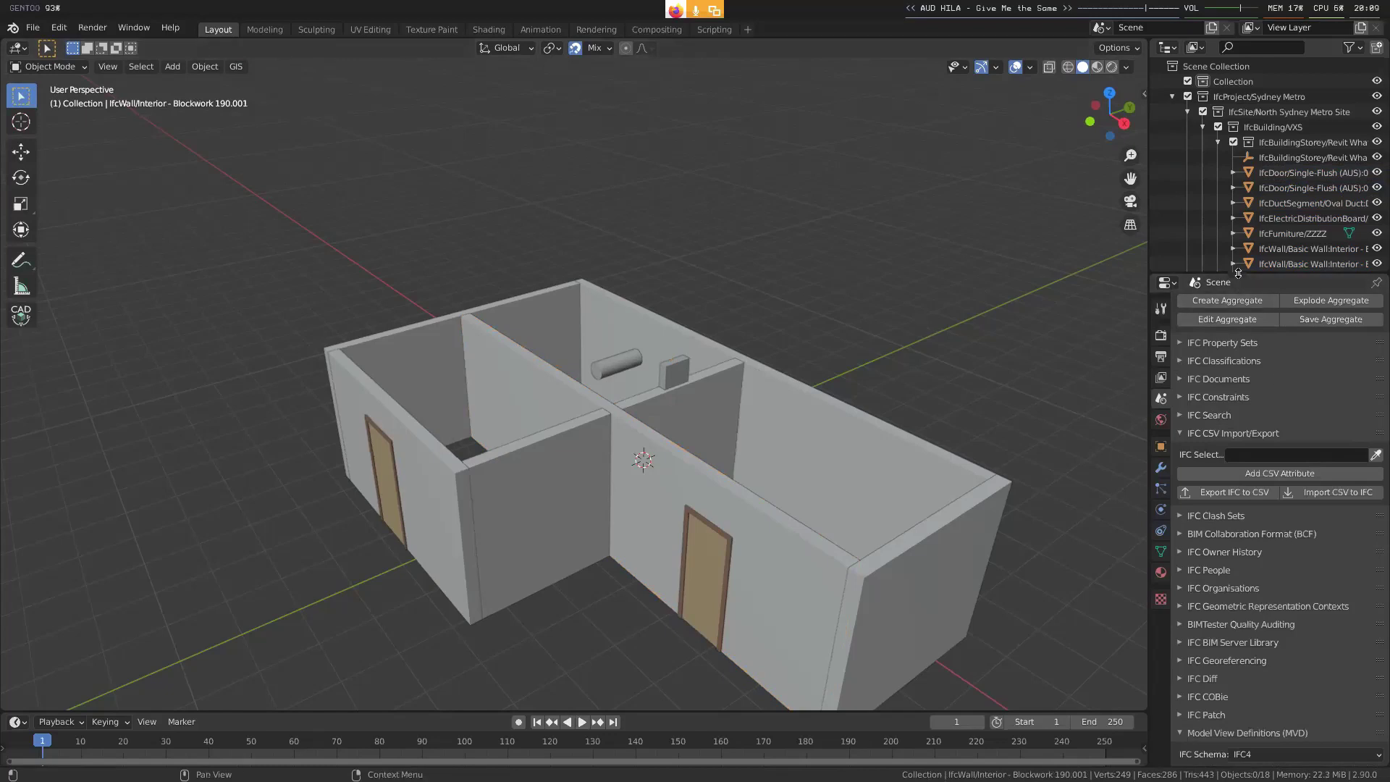
- Enlarge the Properties editor and enter .IfcElementType as the CSV selector query
left_click_drag(1249, 273, 1249, 226)
middle_click_drag(1275, 333, 1275, 299)
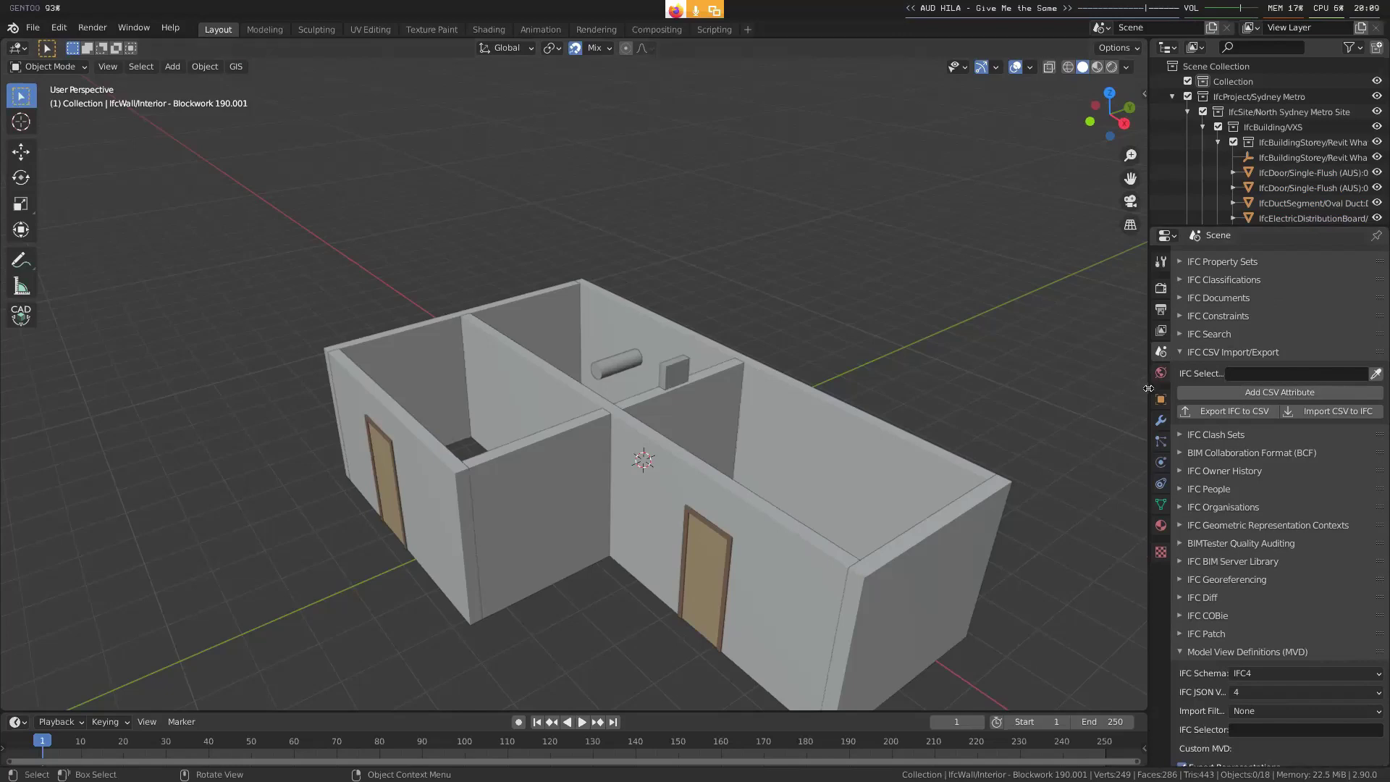
left_click_drag(1148, 389, 1054, 389)
left_click_drag(966, 380, 708, 611)
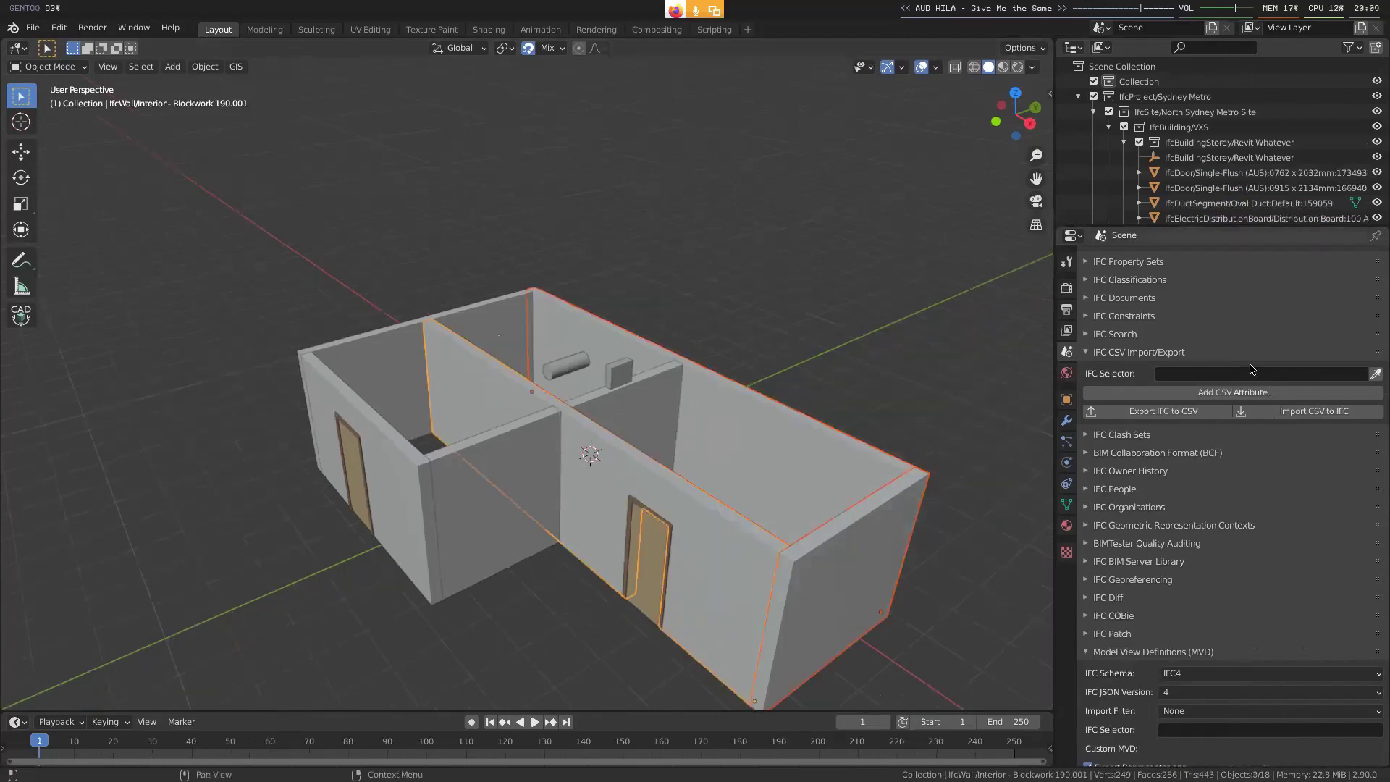
left_click(884, 368)
left_click(1206, 374)
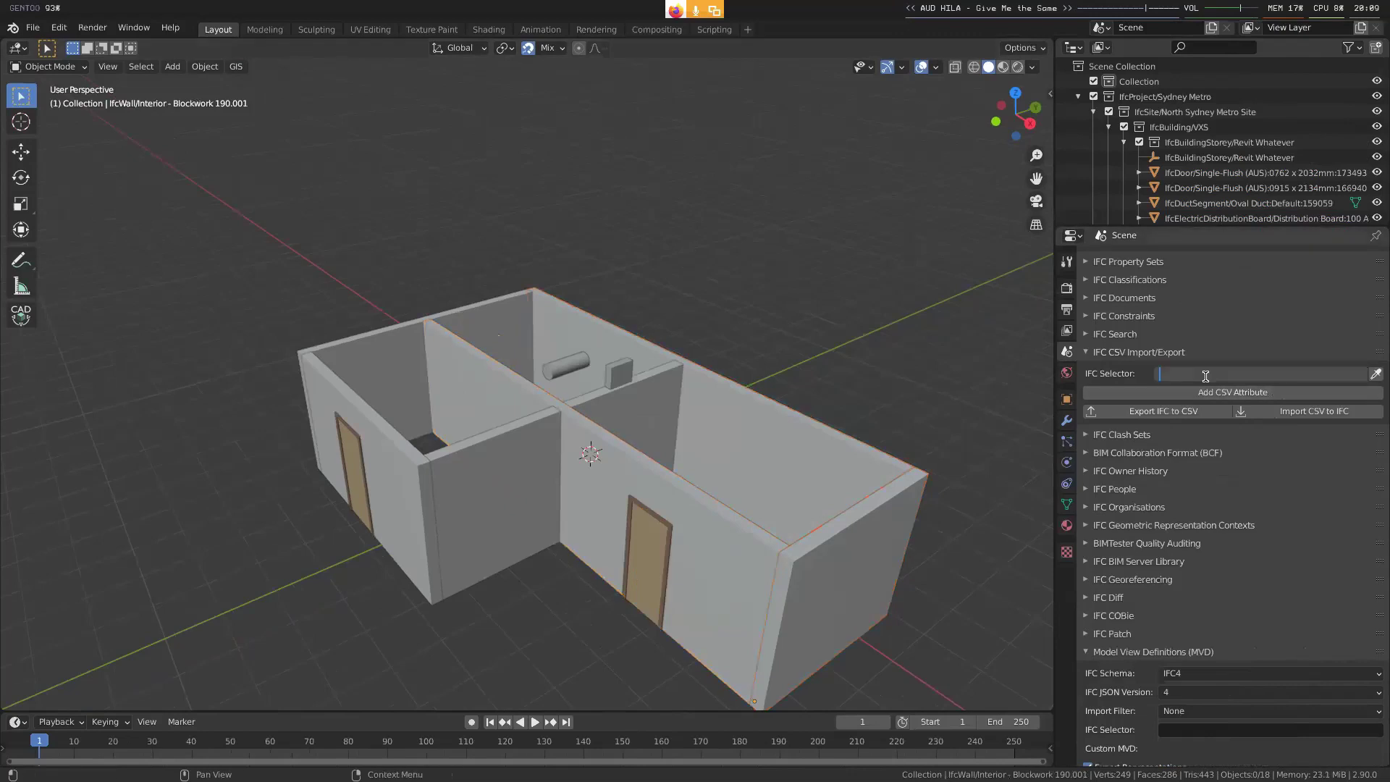
type(".IfcElementType")
- Confirm the .IfcElementType query, add a Name attribute, then cancel the first export attempt and undo
key("Return")
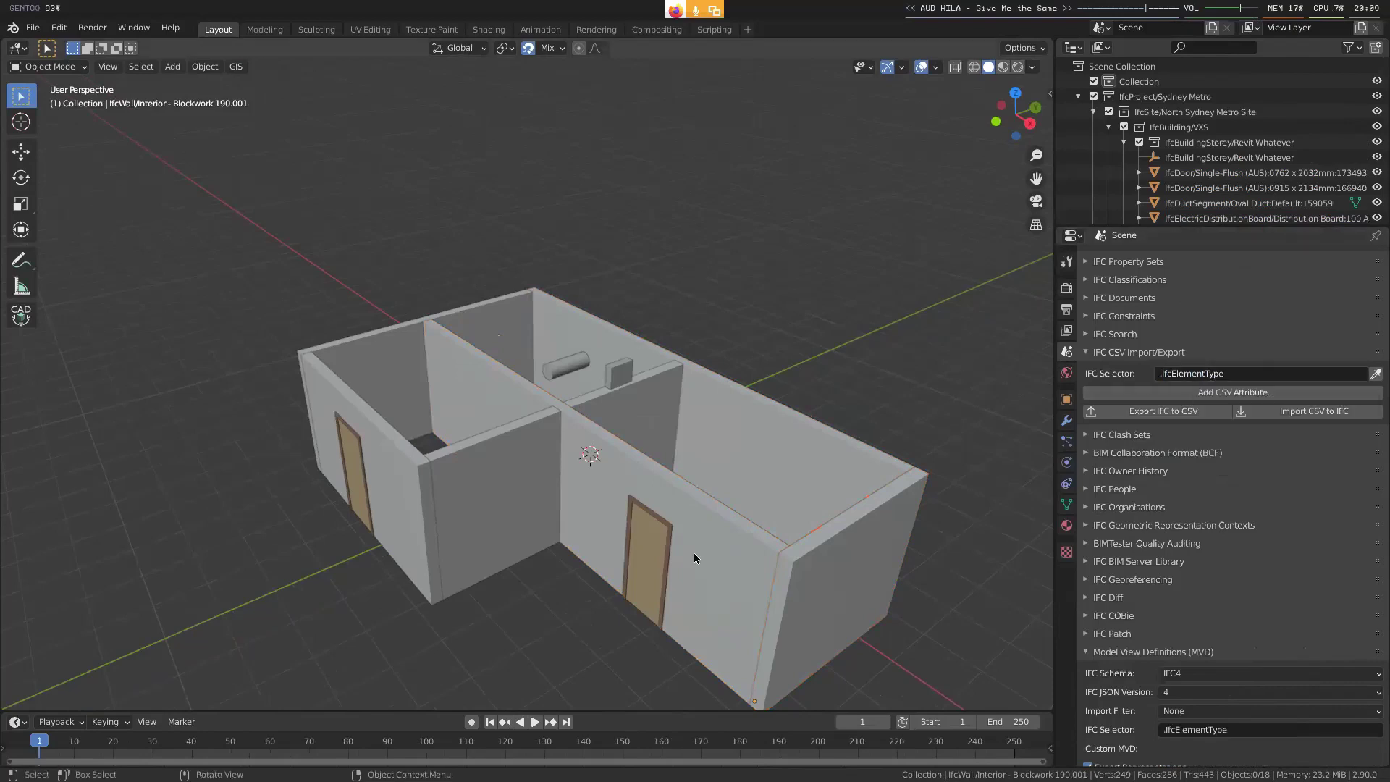
left_click(636, 572)
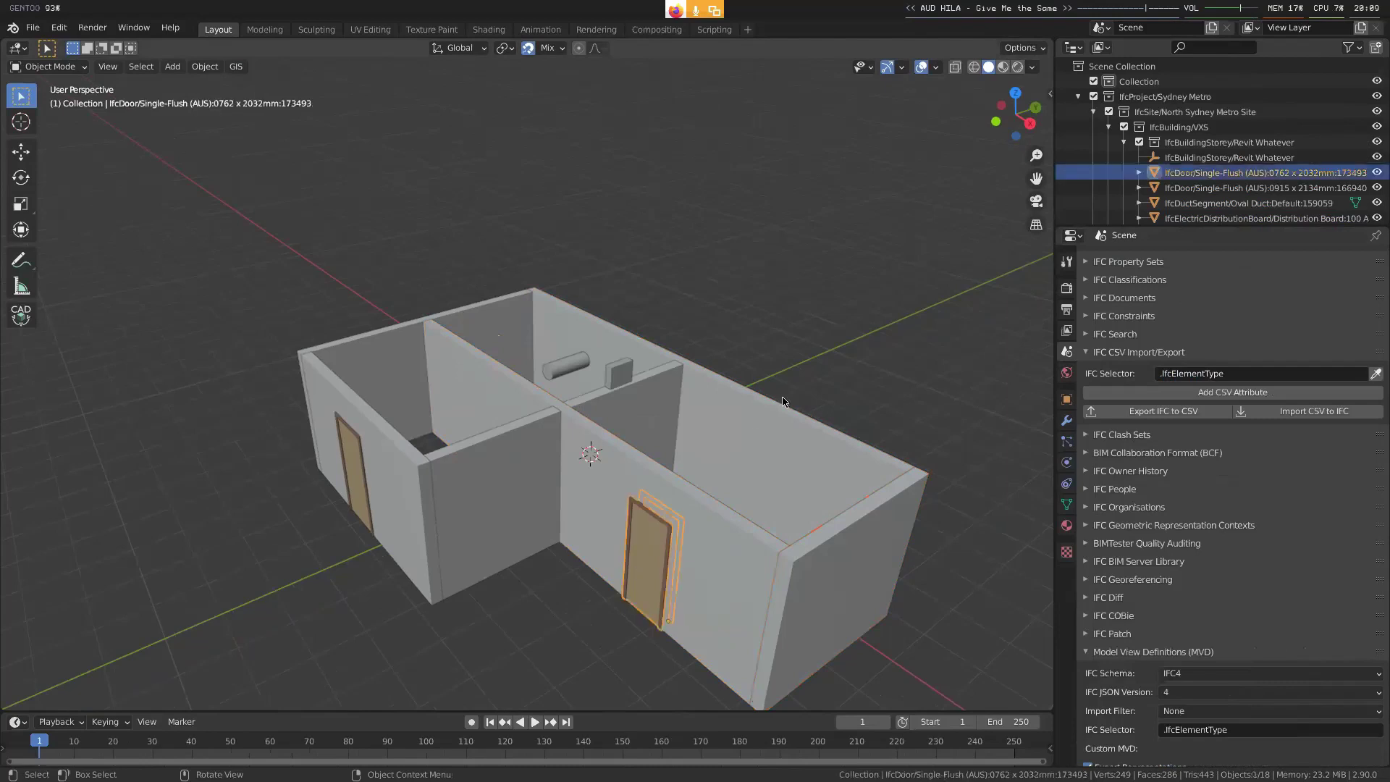
left_click(1117, 419)
left_click(1153, 393)
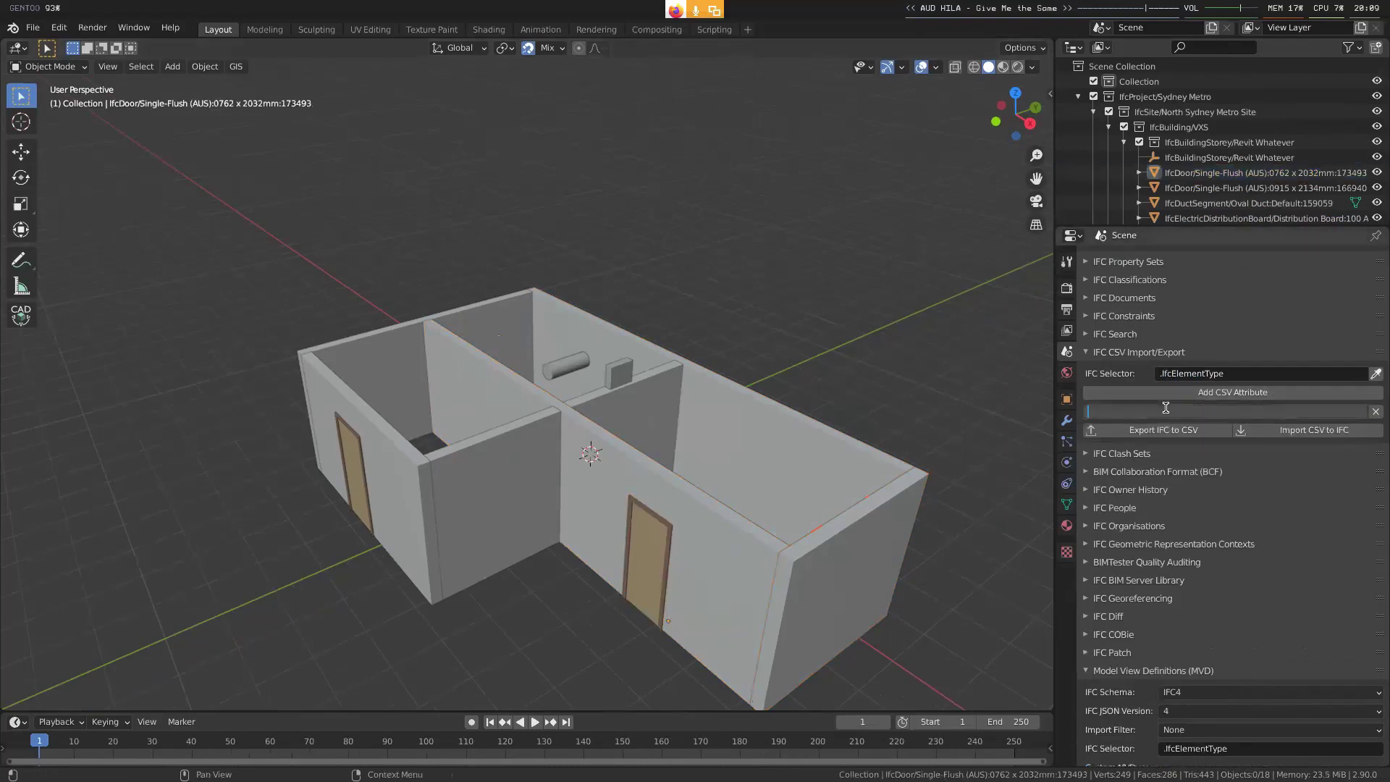
left_click(1166, 411)
type("Name")
key("Return")
left_click(1182, 429)
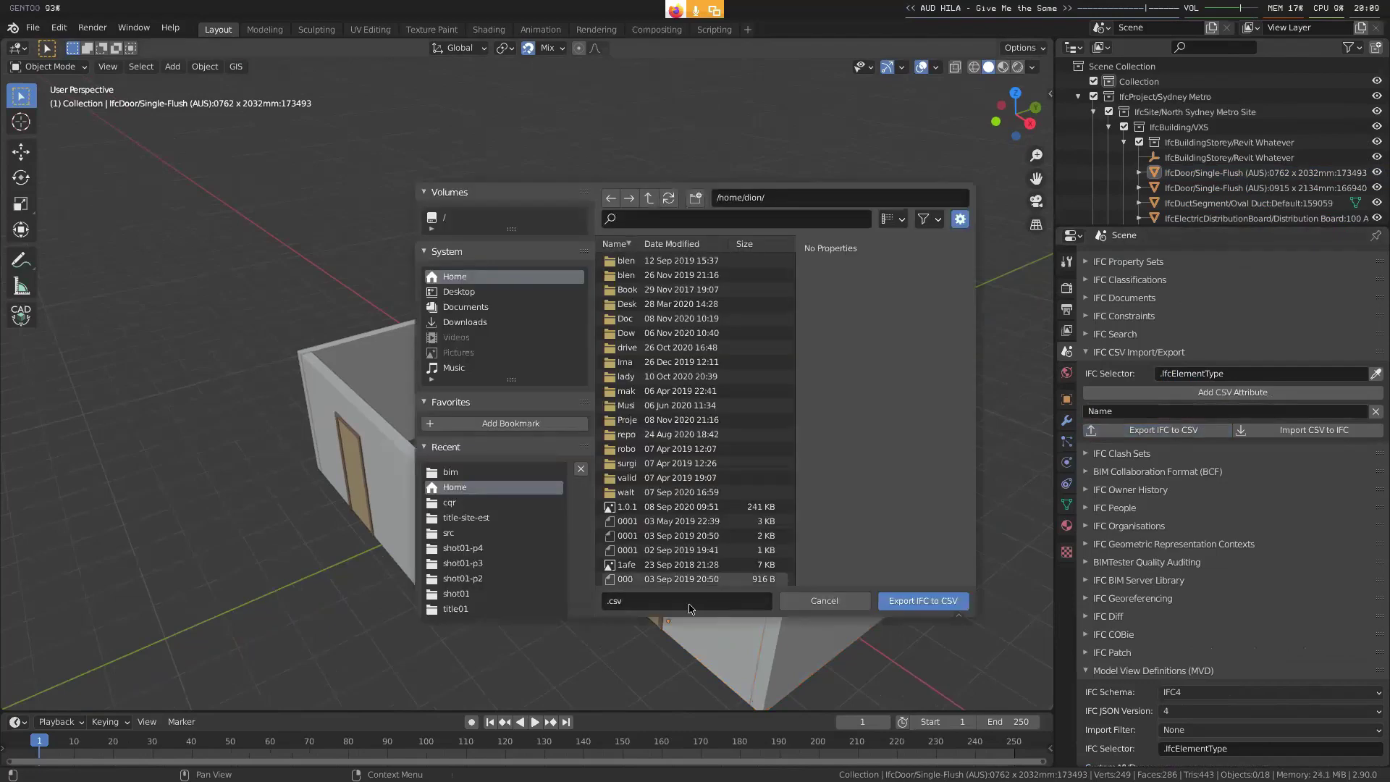
left_click(845, 604)
left_click(1233, 391)
key("ctrl+z")
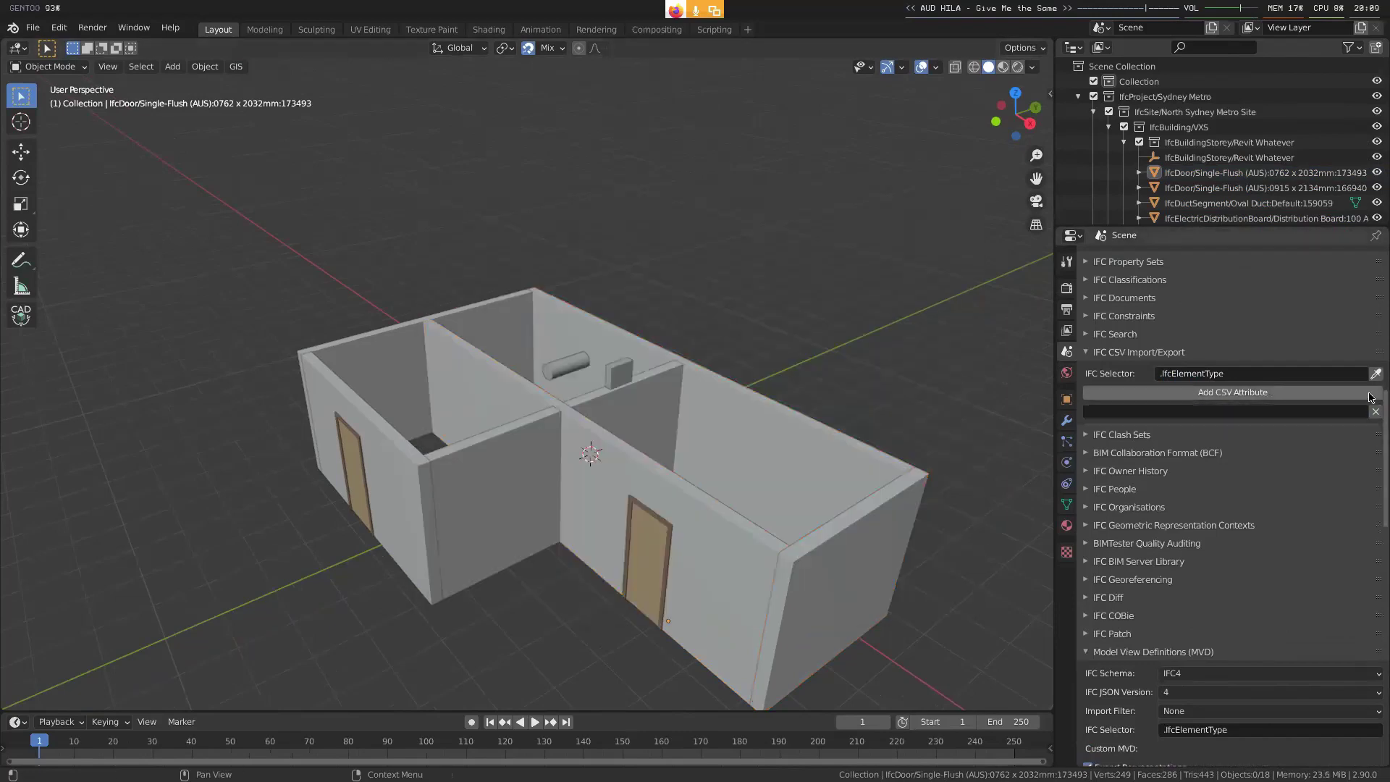
- Set up two CSV attribute columns: type and Name
left_click(1233, 392)
left_click(1188, 411)
type("type")
key("Return")
left_click(1185, 428)
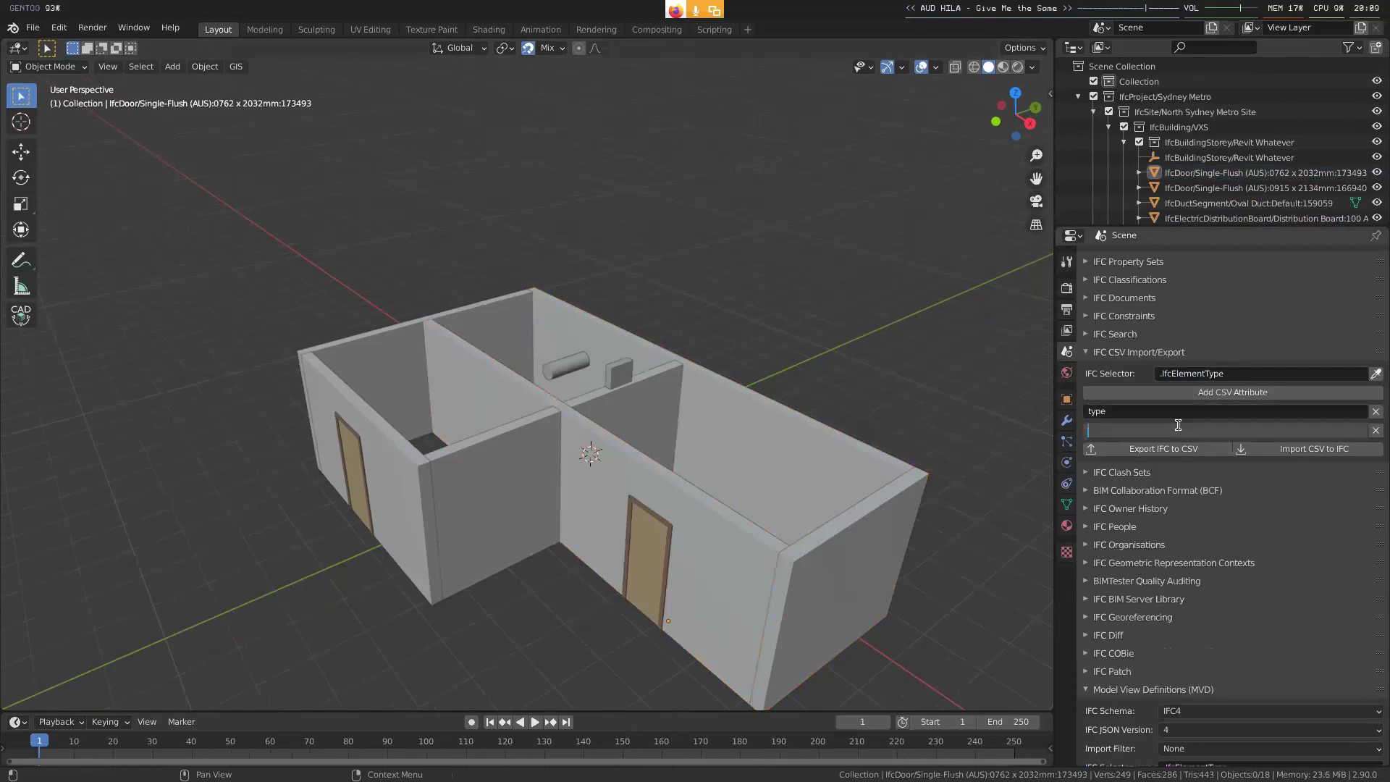
type("Name")
key("Return")
- Export the element types to test.csv
left_click(1163, 449)
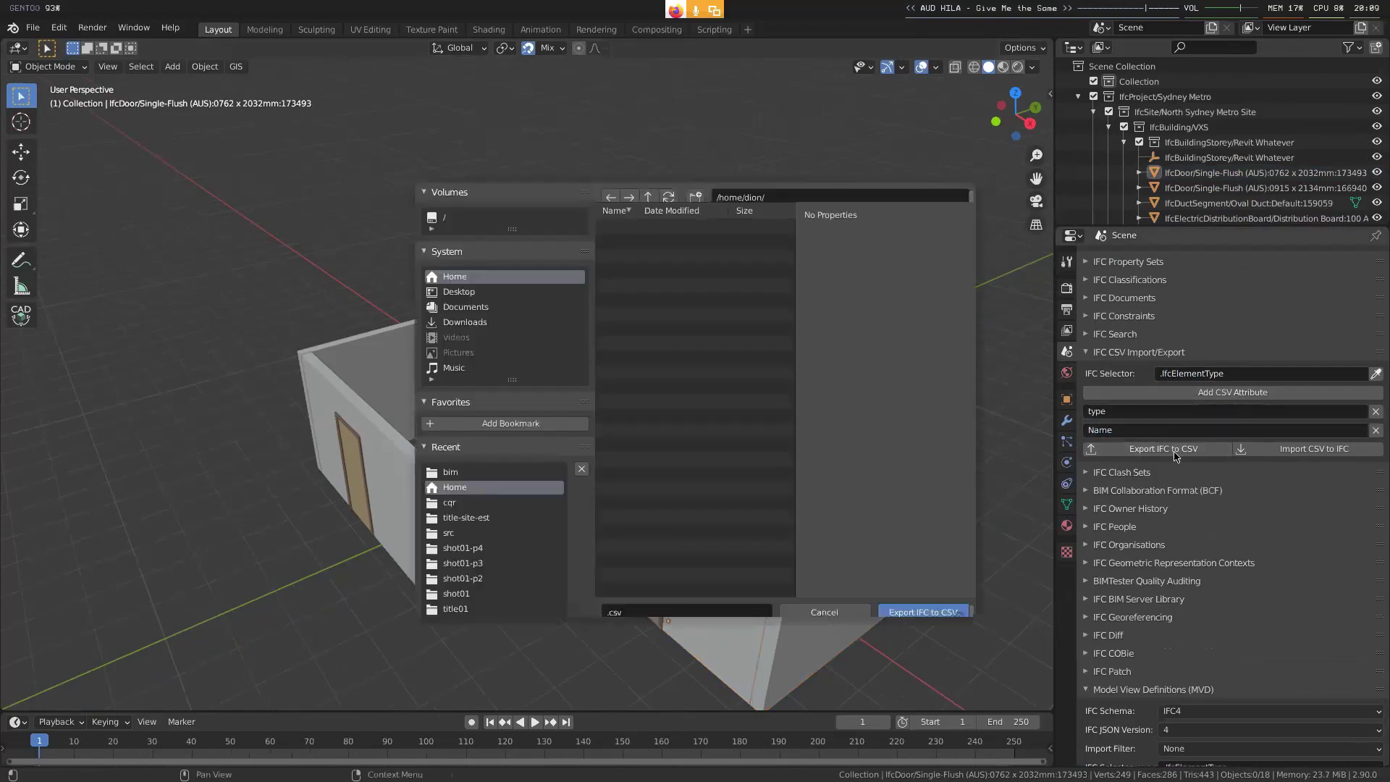
key("Home")
type("test")
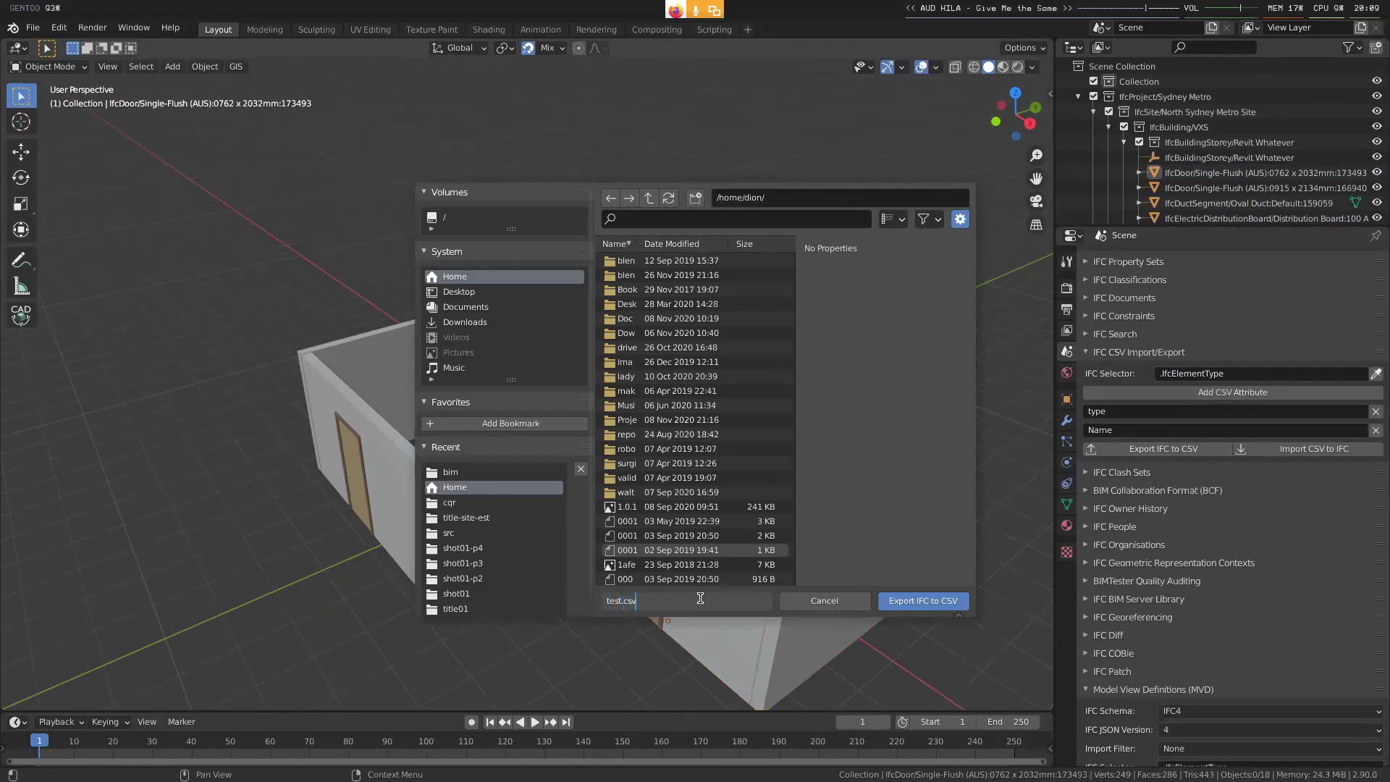
key("Return")
left_click(905, 602)
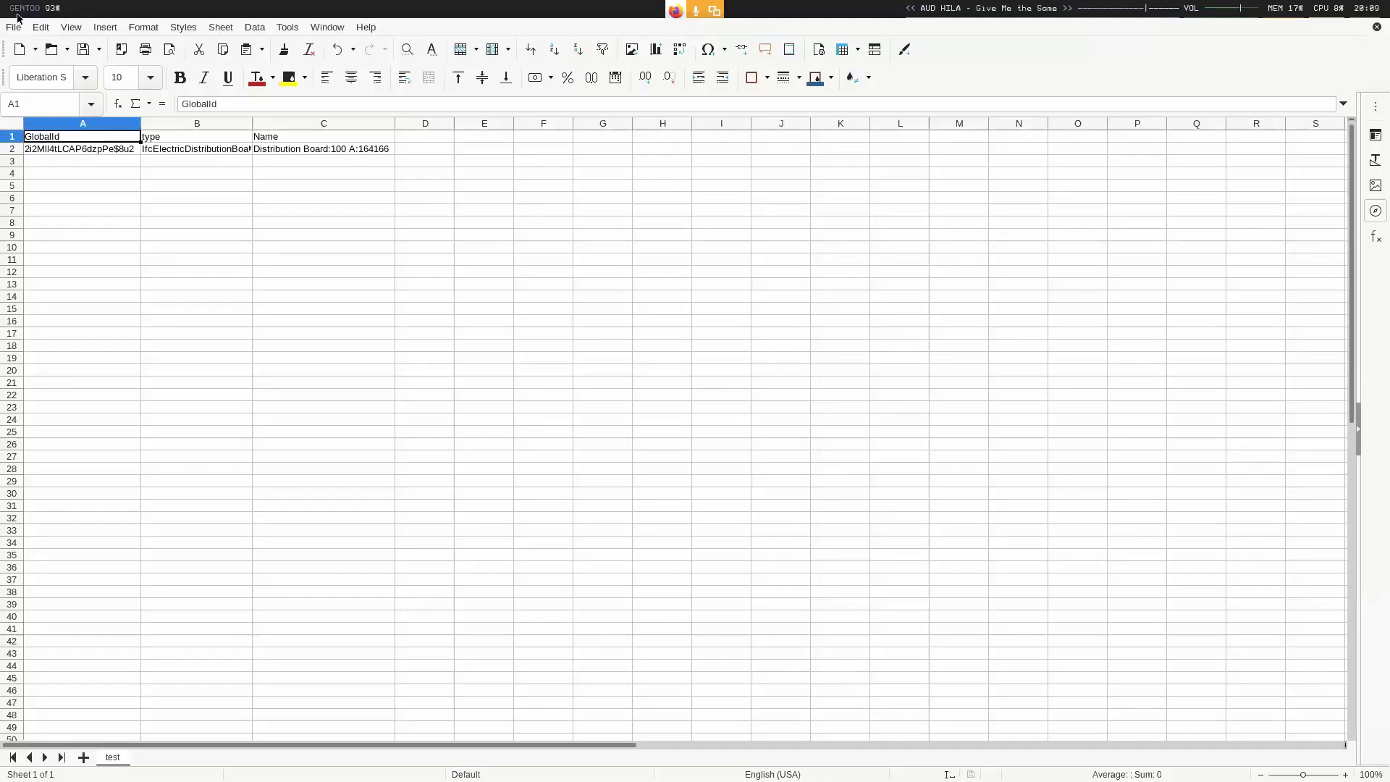
- Reload the sheet with the new export and inspect the type column entries like IfcDoorType
left_click(14, 26)
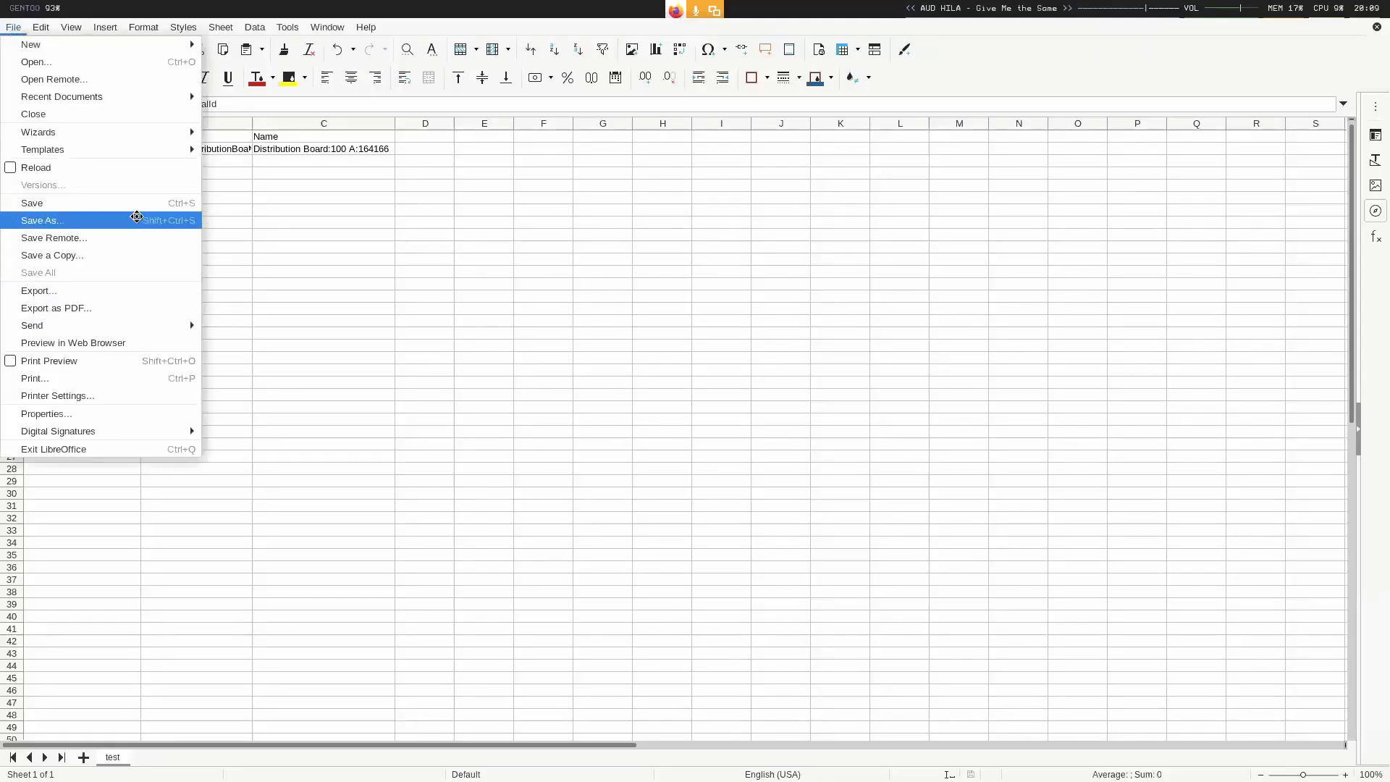
left_click(123, 166)
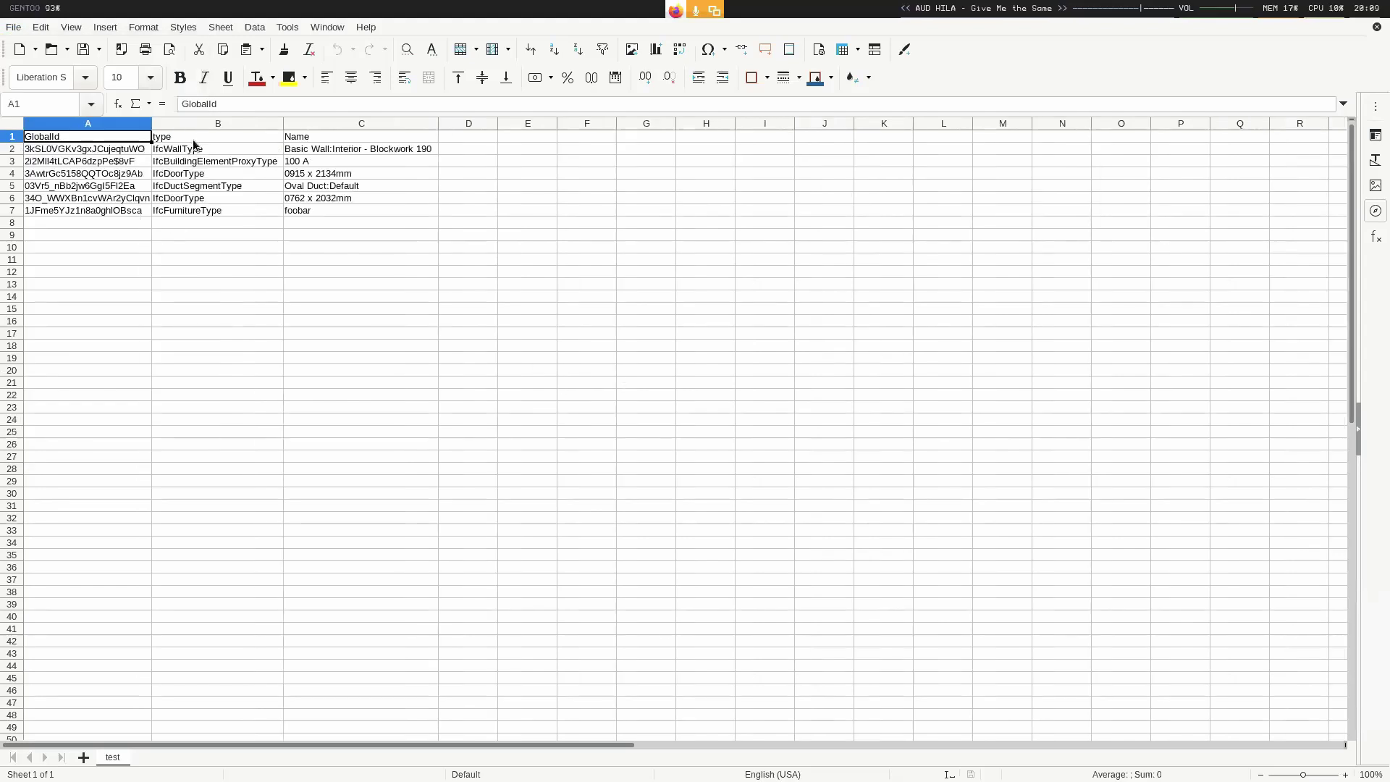
left_click(280, 119)
left_click(290, 199)
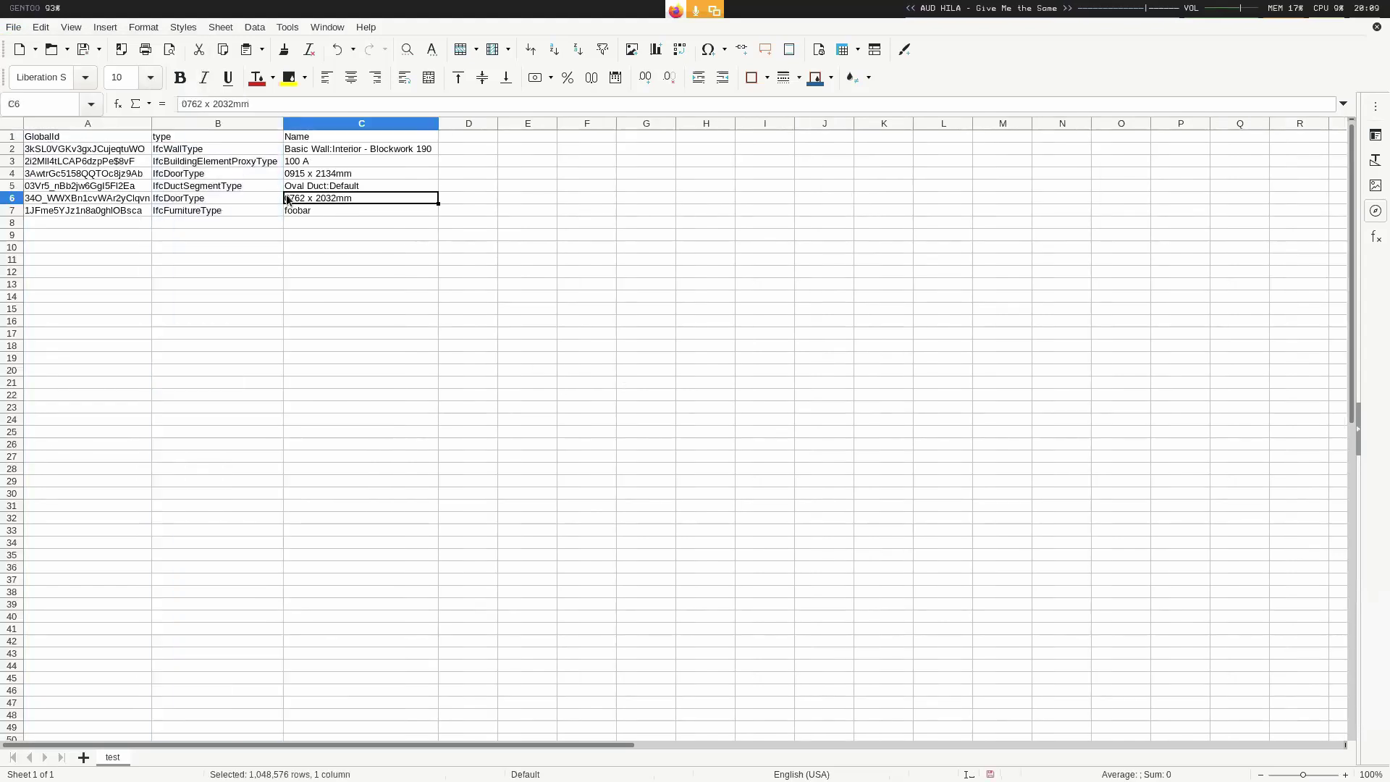
left_click(267, 176)
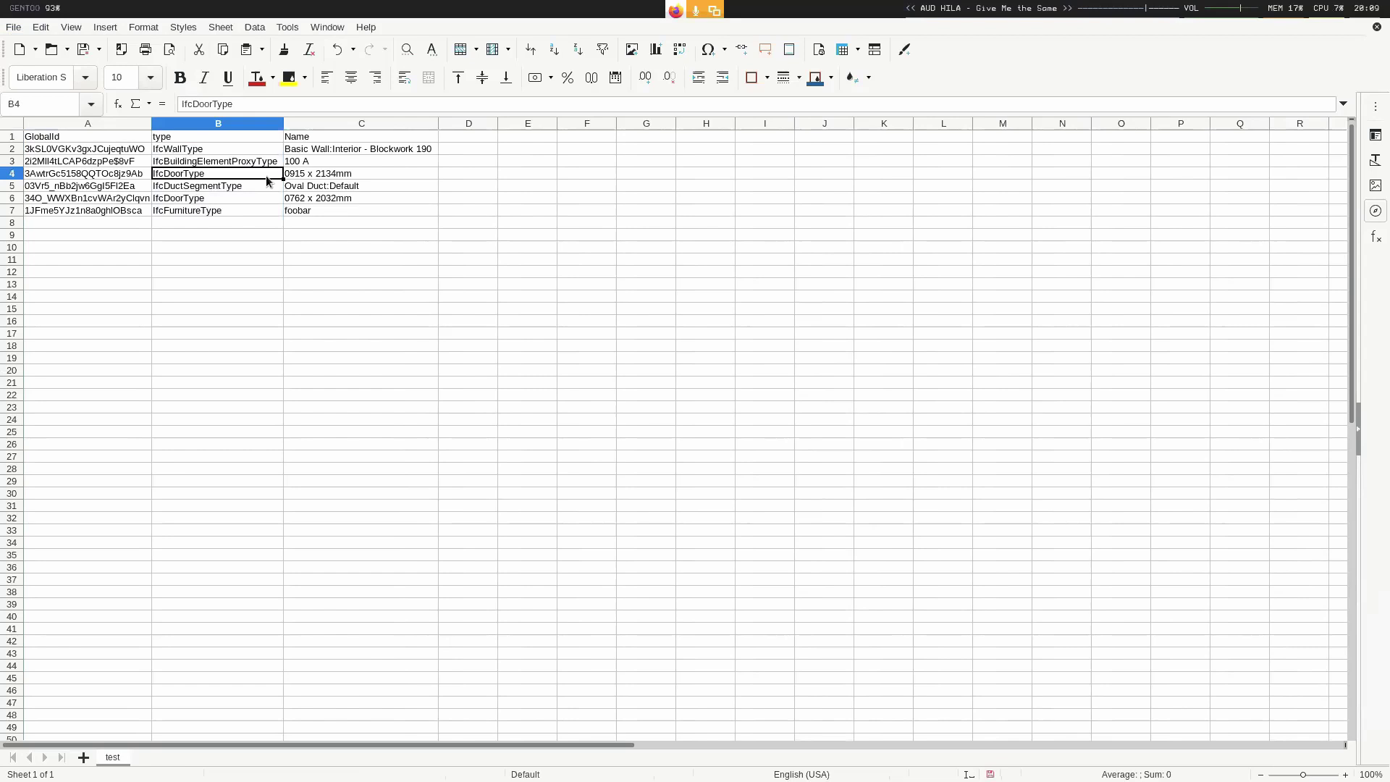
- Enable AutoFilter with the first row as headers and sort rows ascending by type
left_click(80, 31)
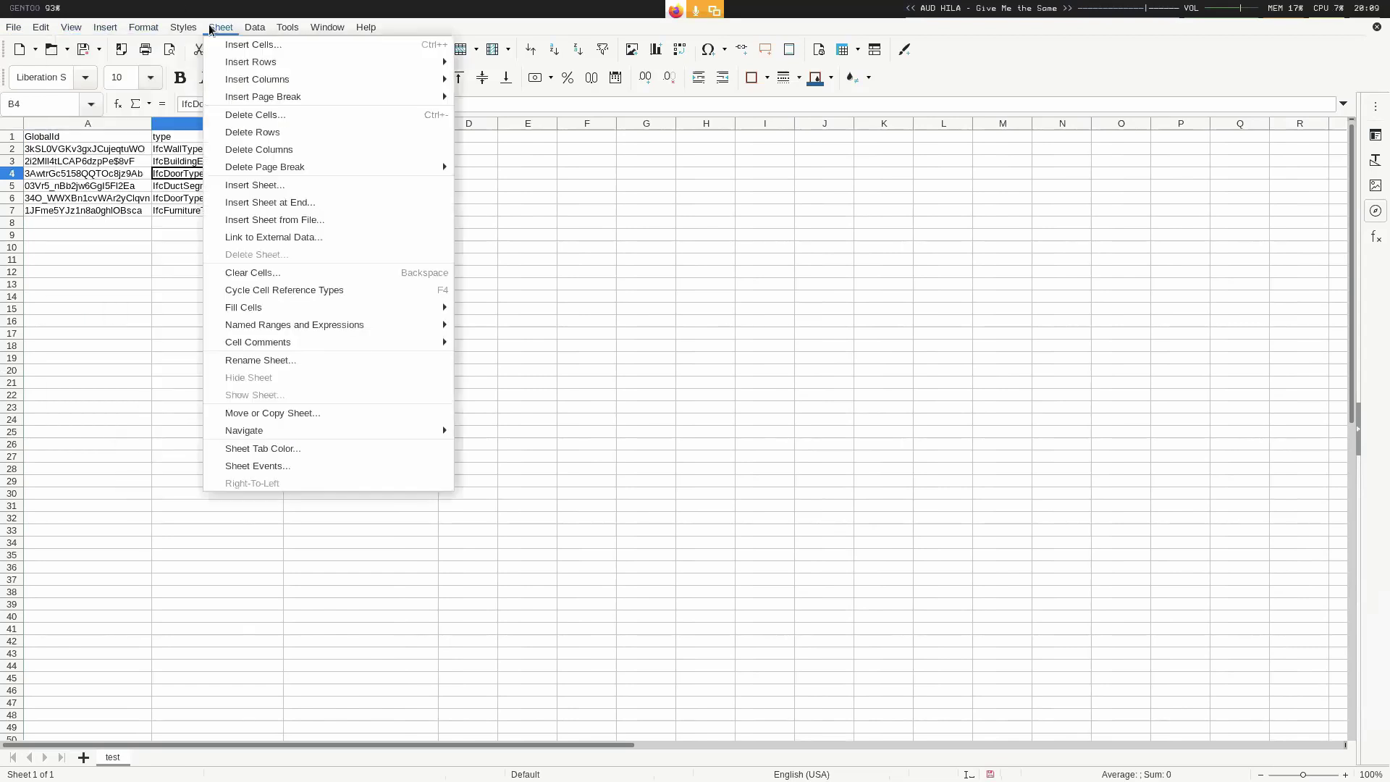
left_click(143, 27)
left_click(268, 27)
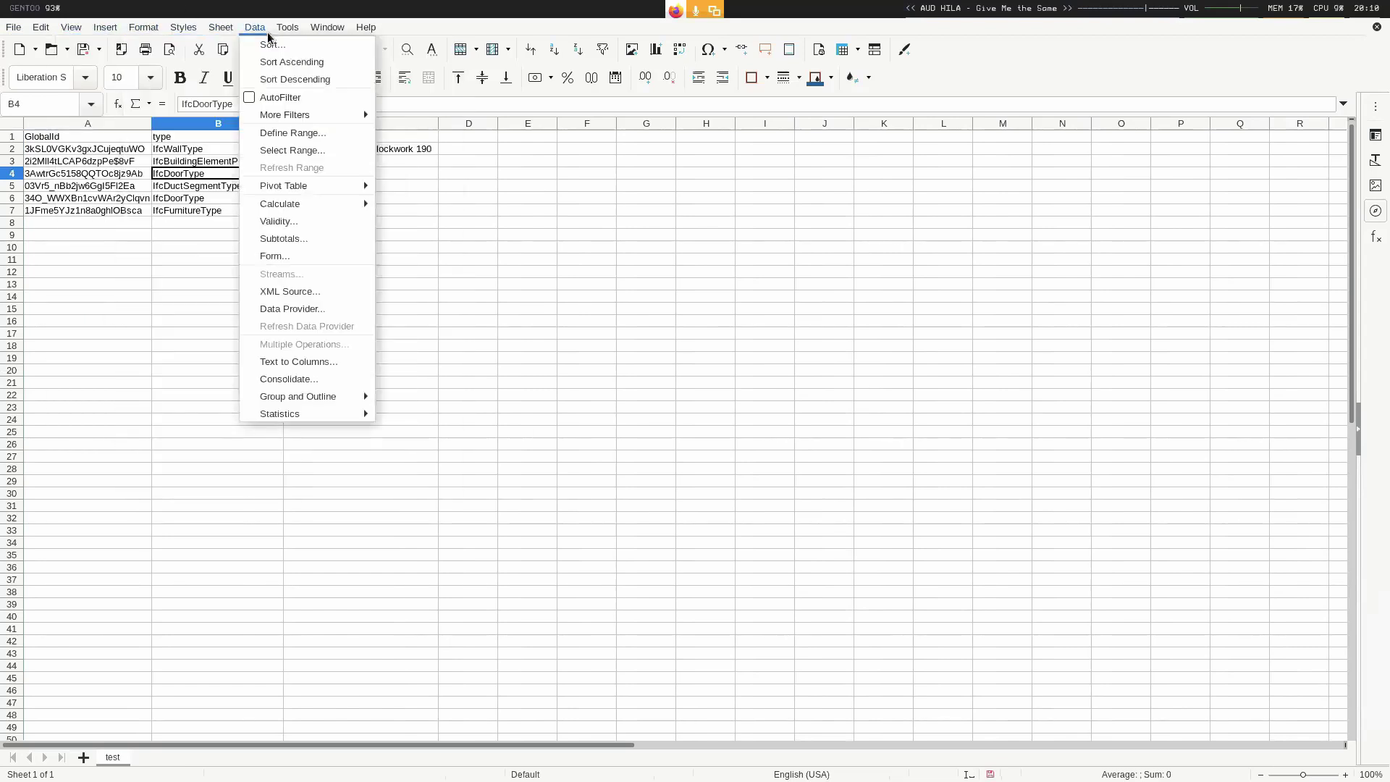
left_click(279, 97)
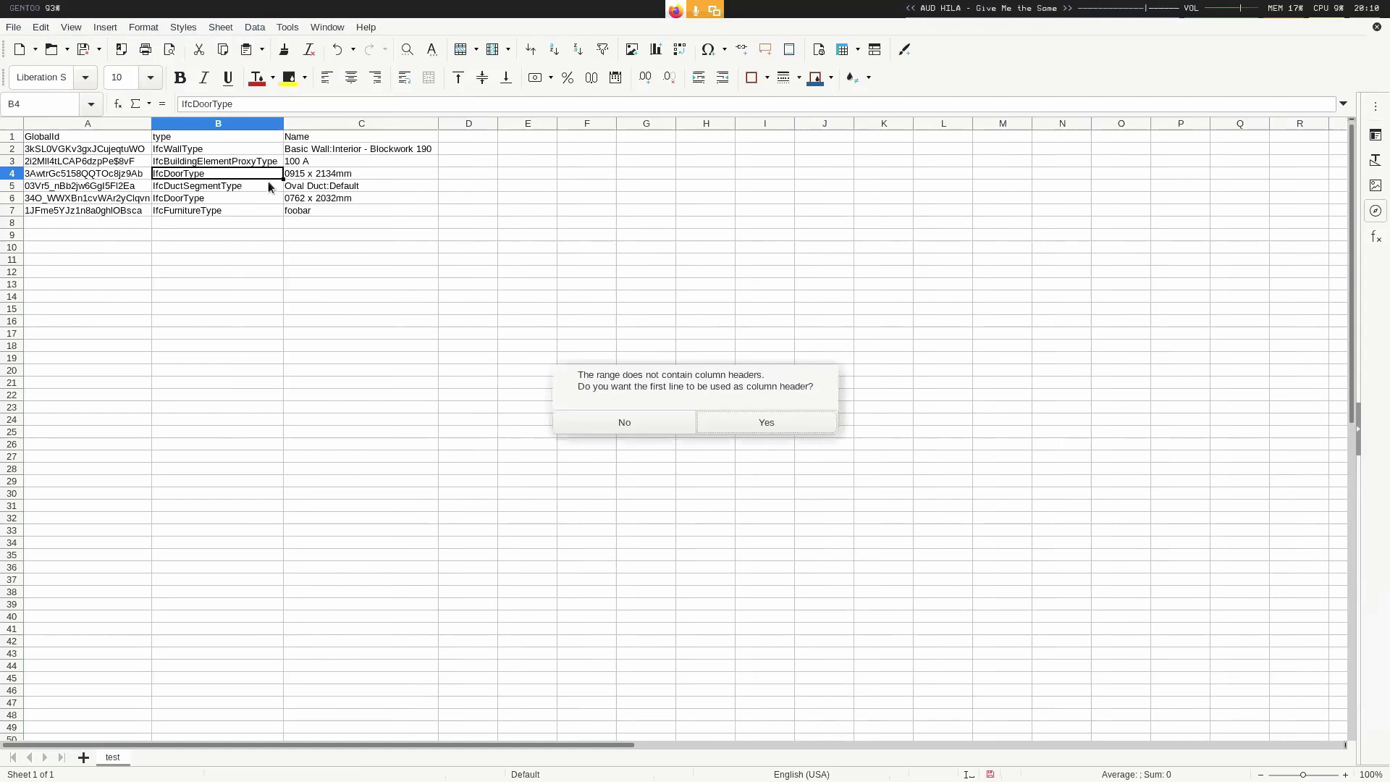
left_click(755, 422)
left_click(276, 136)
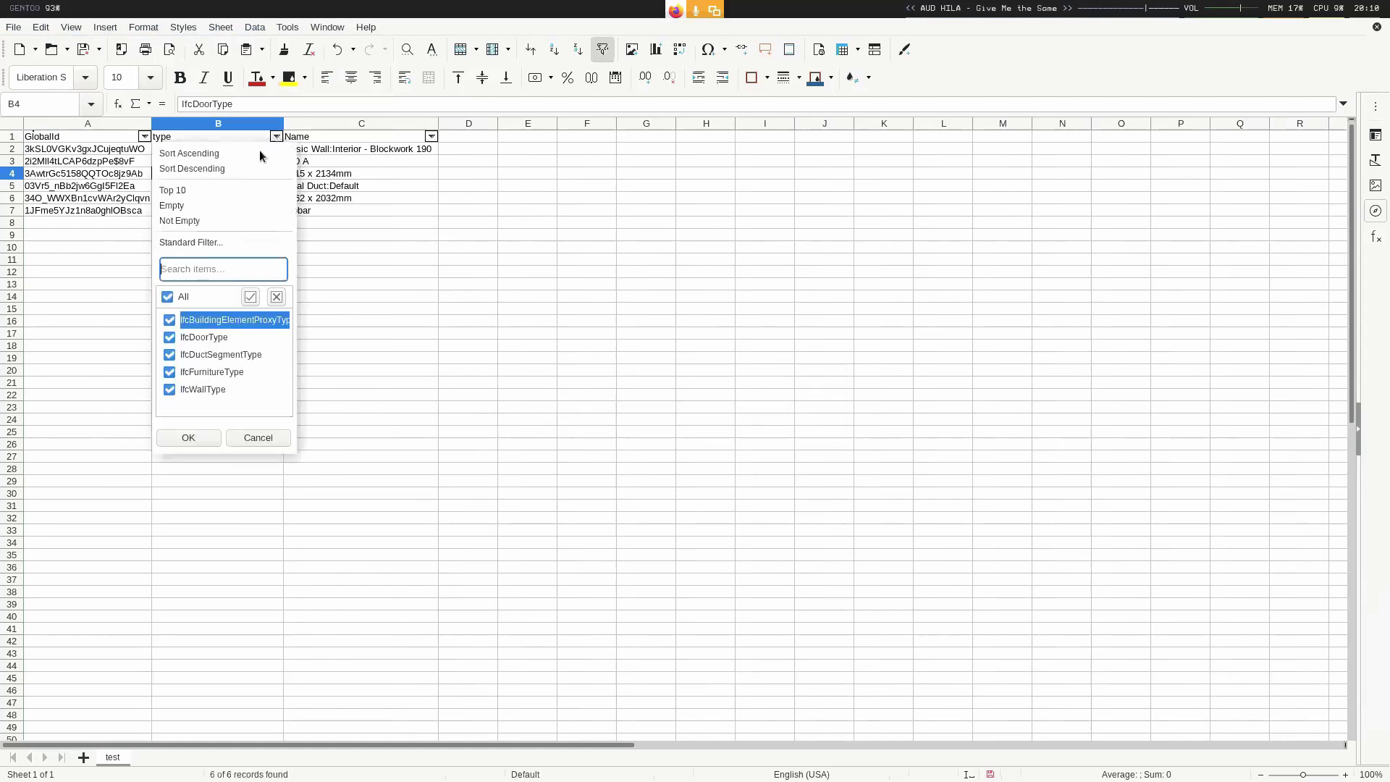
left_click(223, 154)
- Review the door, wall and Name values such as 100 A, then return to Blender
left_click_drag(229, 160, 308, 174)
left_click_drag(241, 210, 324, 212)
left_click(322, 153)
left_click(415, 284)
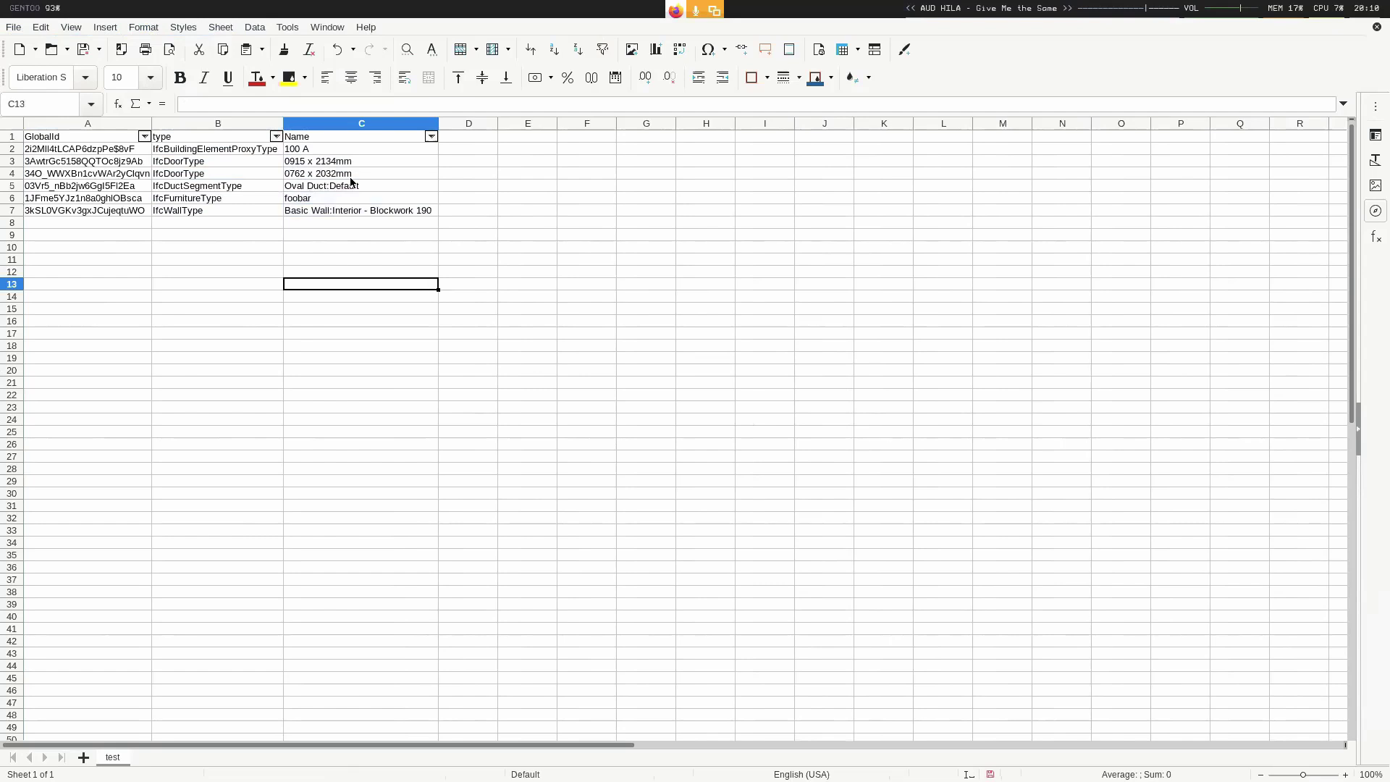
left_click(353, 150)
left_click_drag(394, 159, 397, 416)
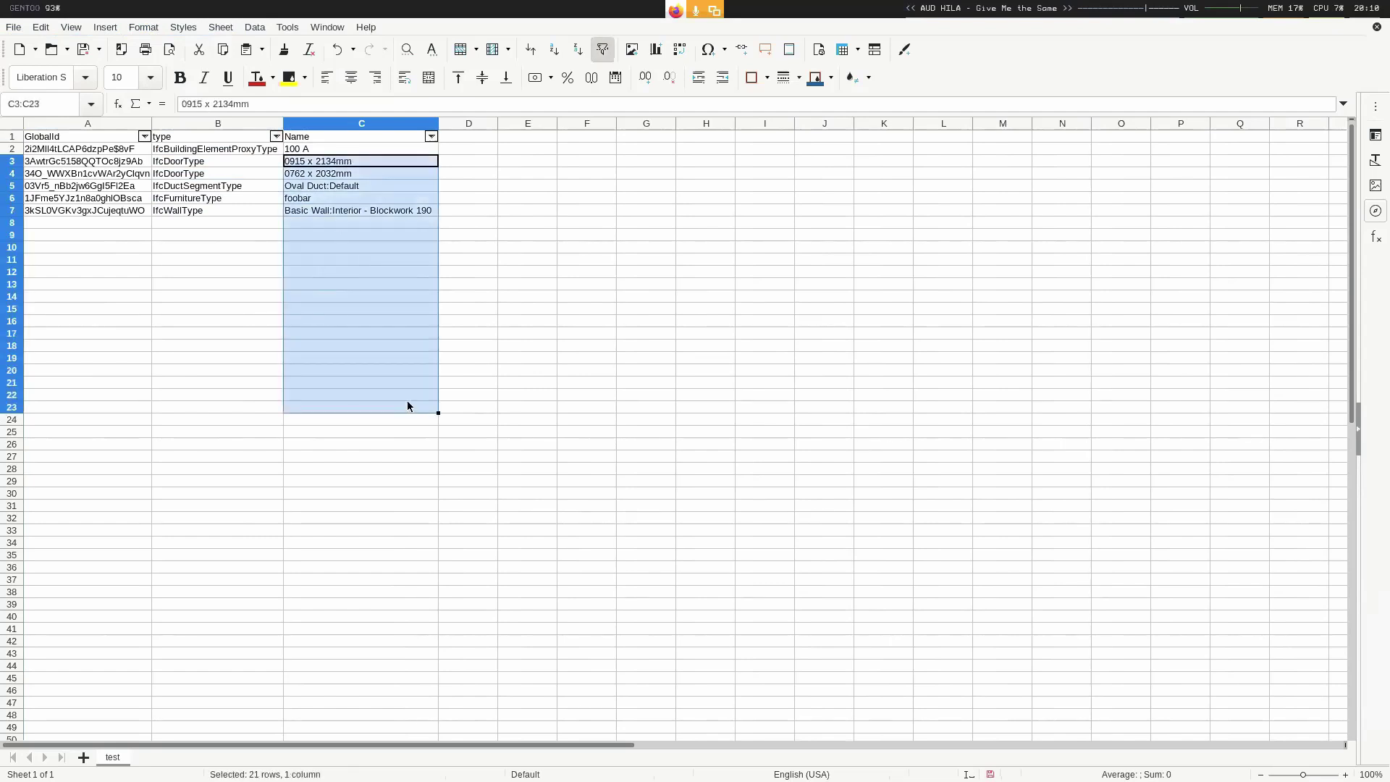
left_click(251, 197)
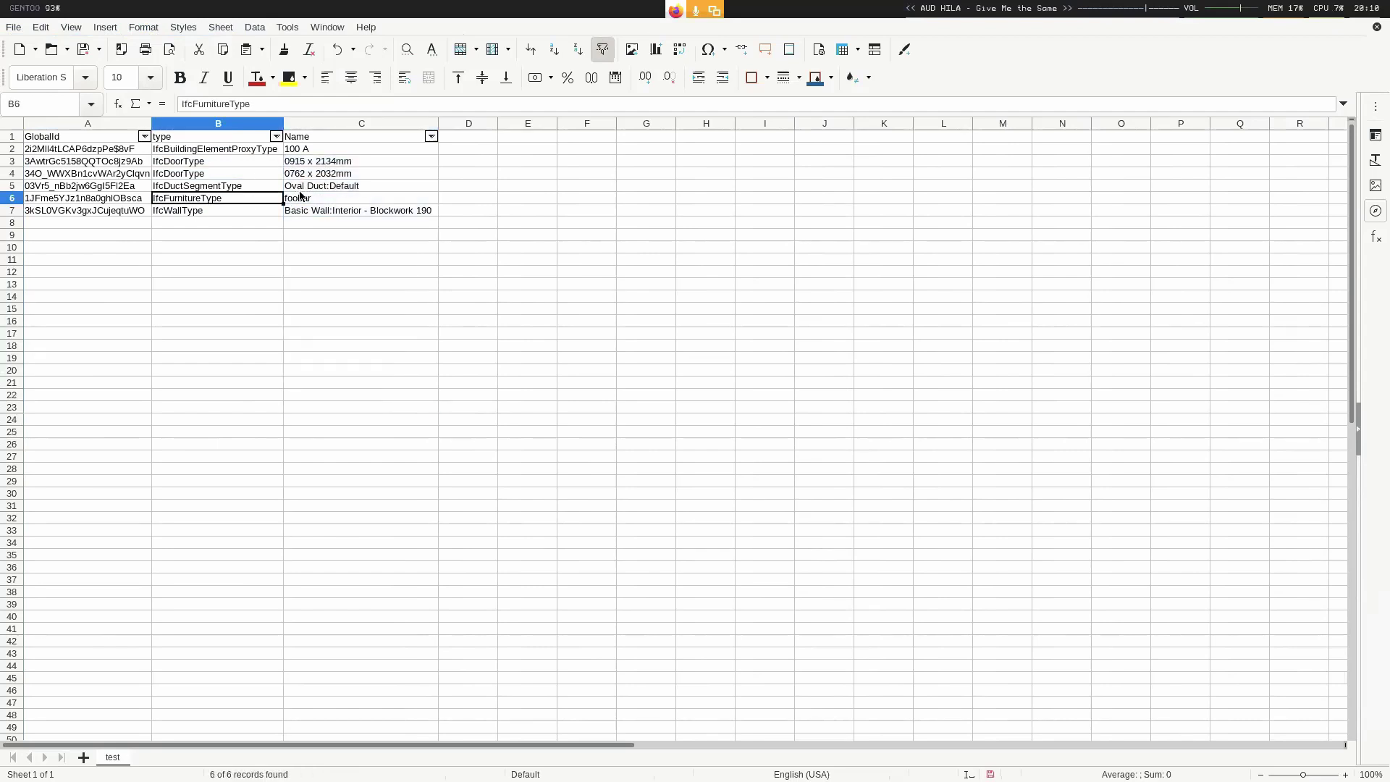
key("alt+Tab")
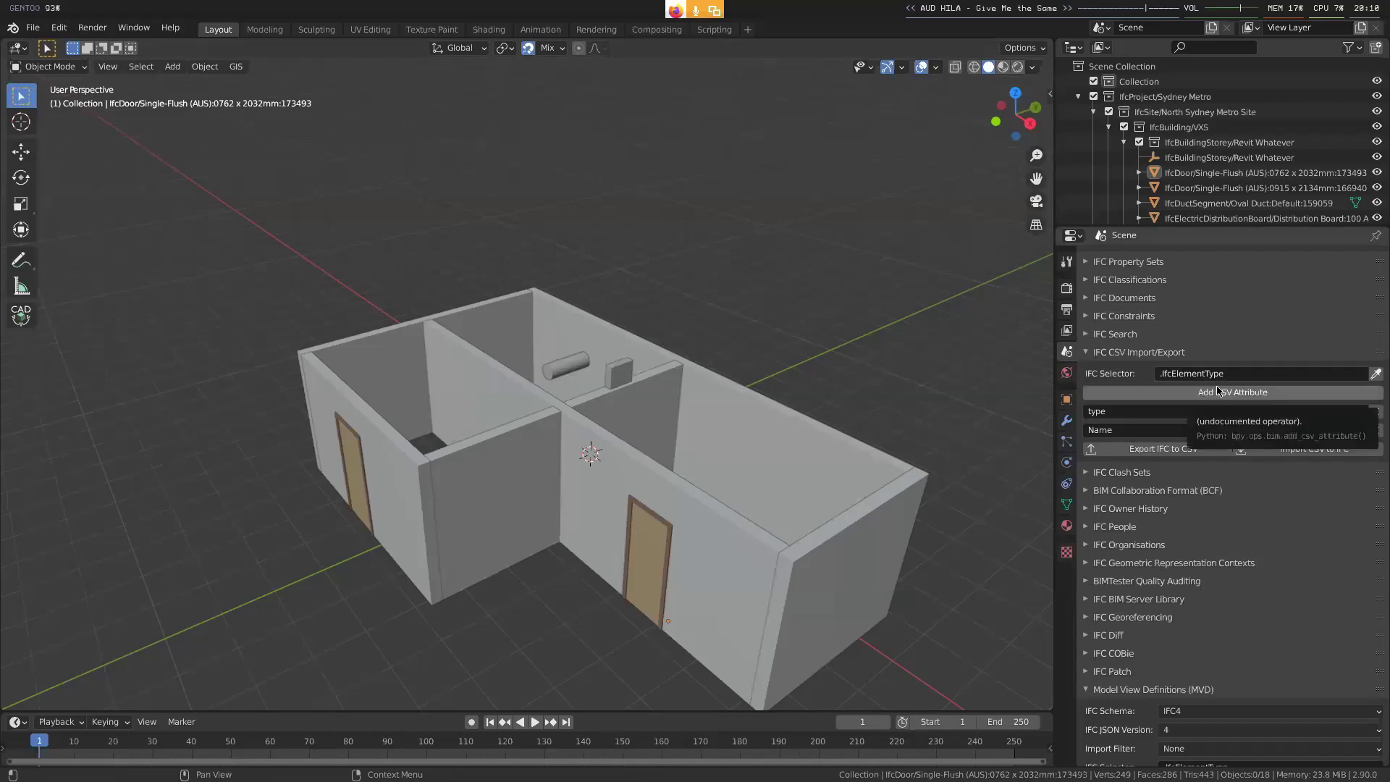
- Append [Name*="foo"] to the .IfcElementType selector query
left_click(1246, 375)
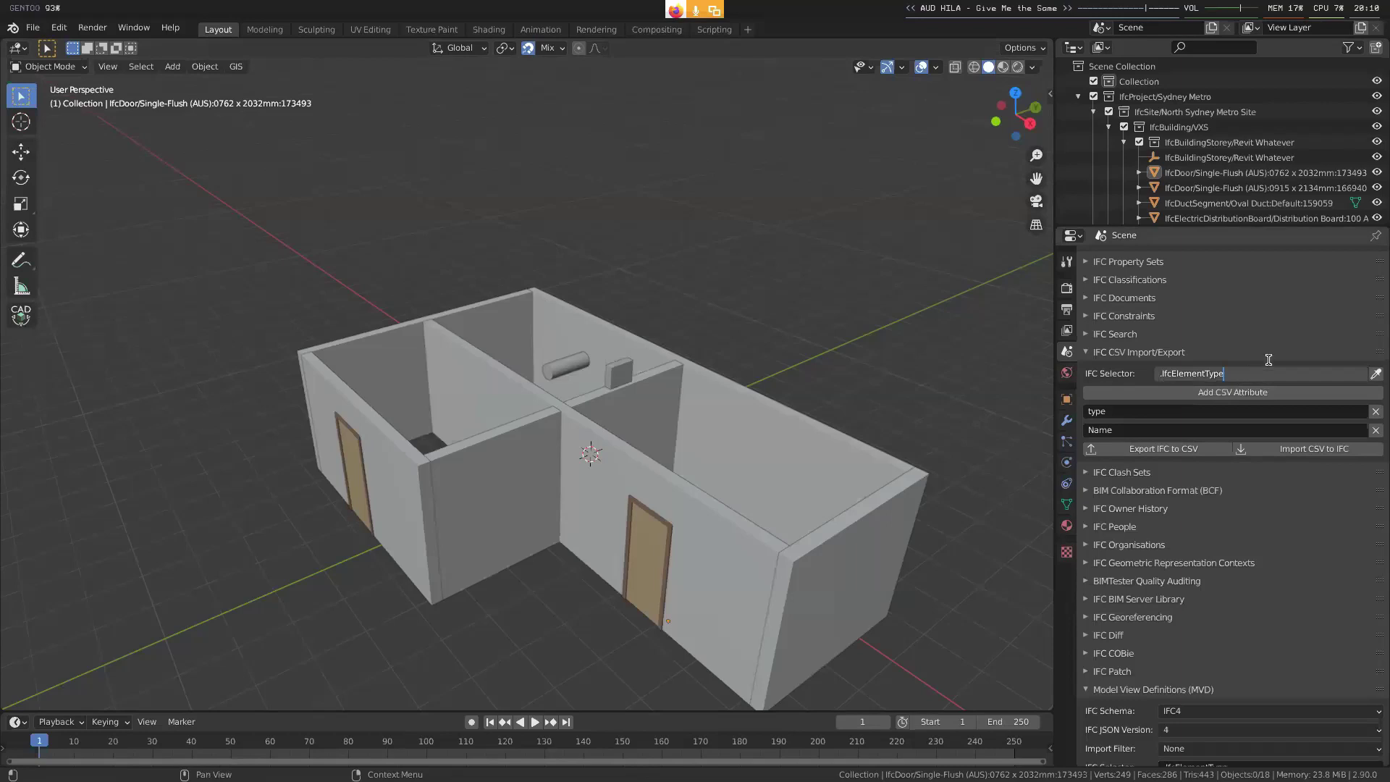
key("alt+Tab")
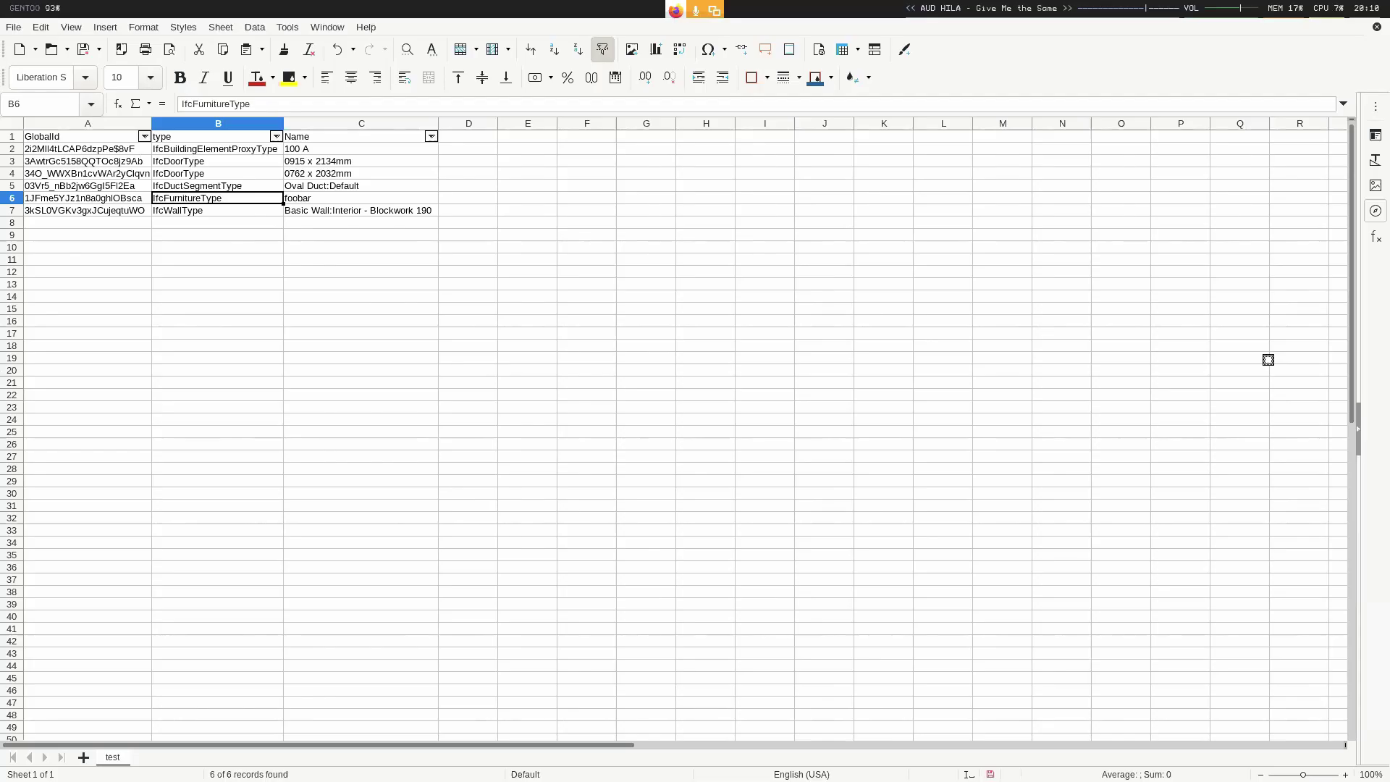
key("alt+Tab")
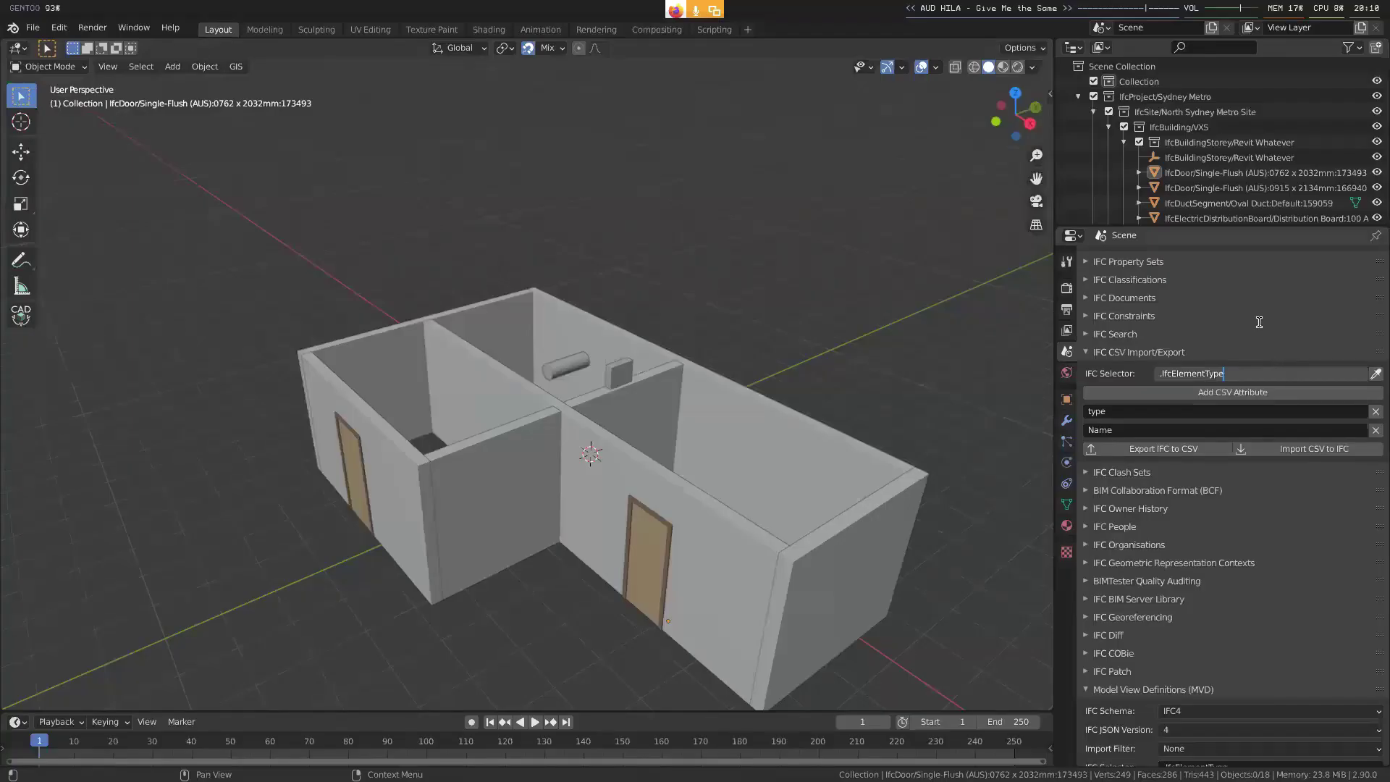
type("[Name*=\"foo\"]")
key("Return")
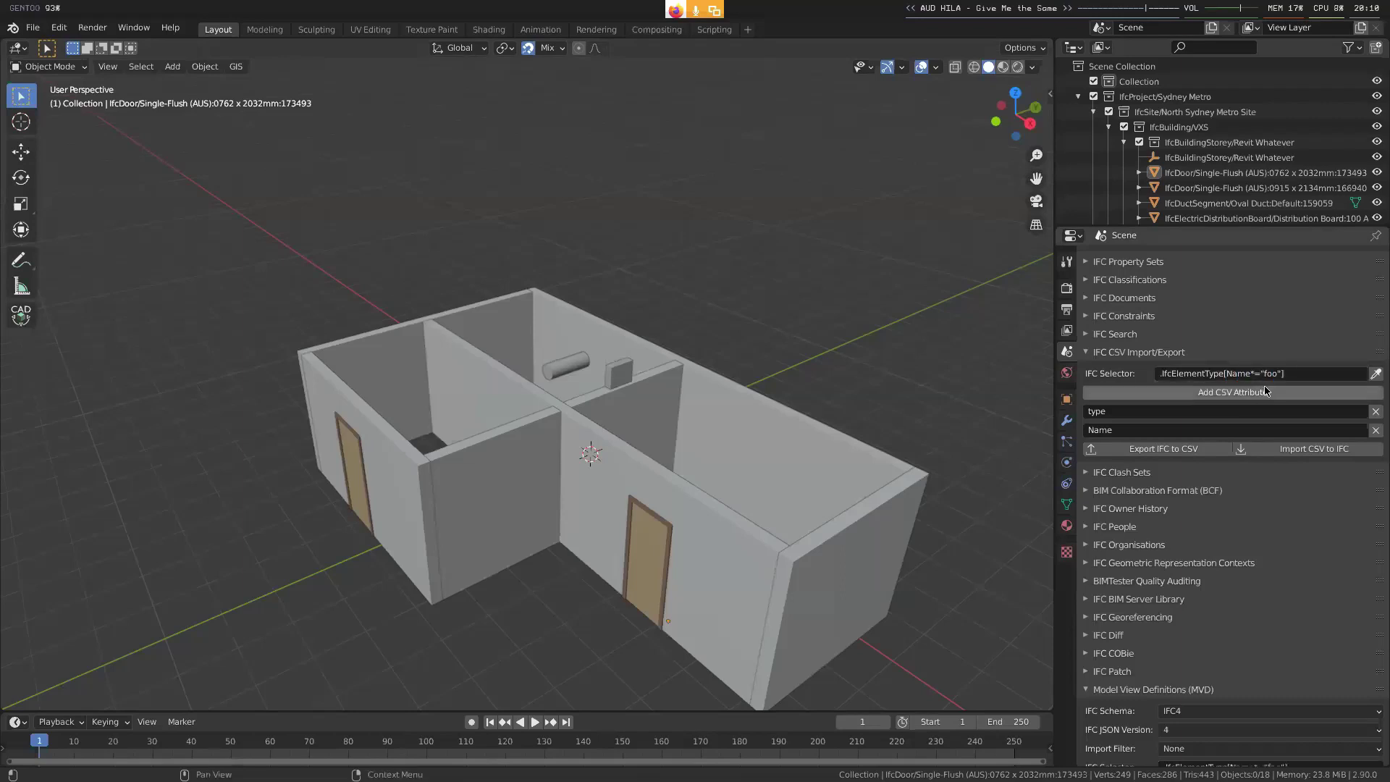
- Export the filtered element types to test.csv
left_click(1197, 450)
left_click(718, 601)
type("test.csv")
key("Return")
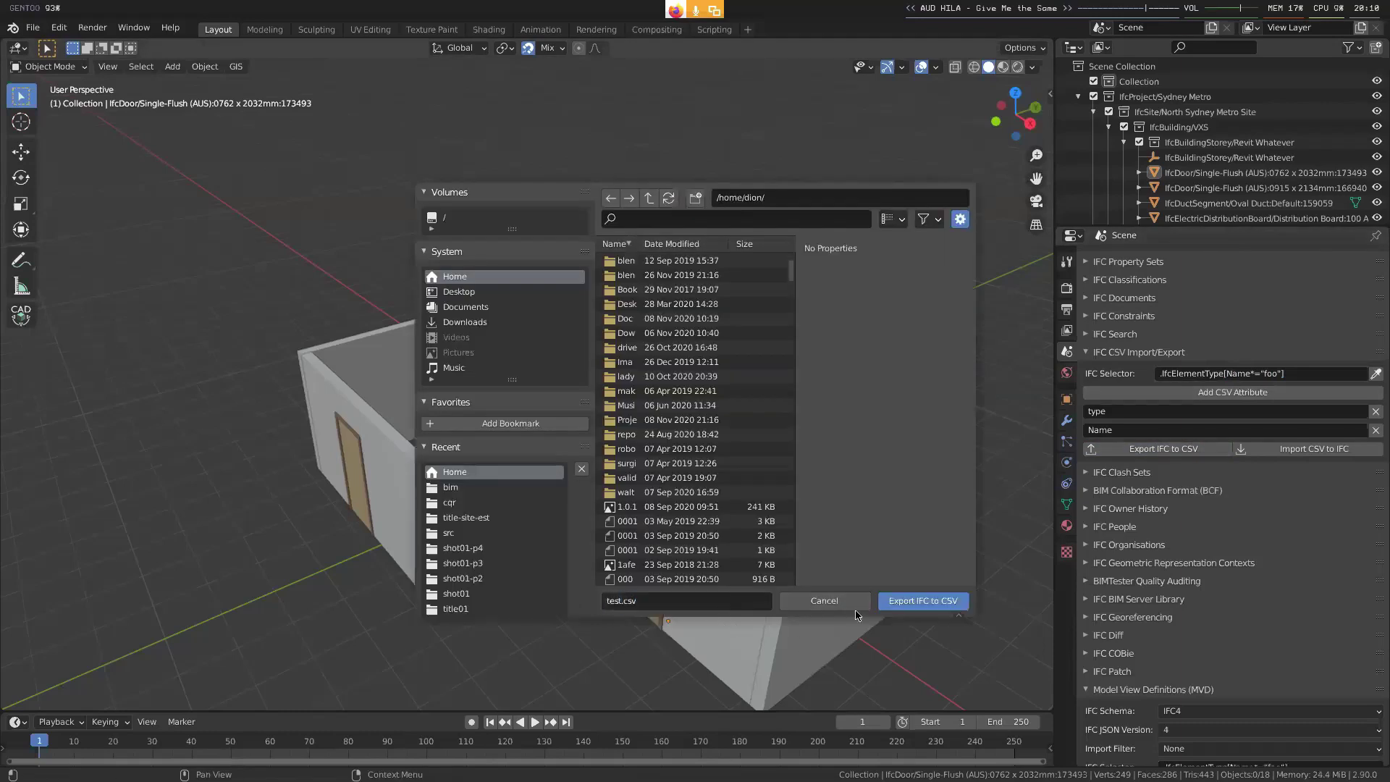
left_click(945, 605)
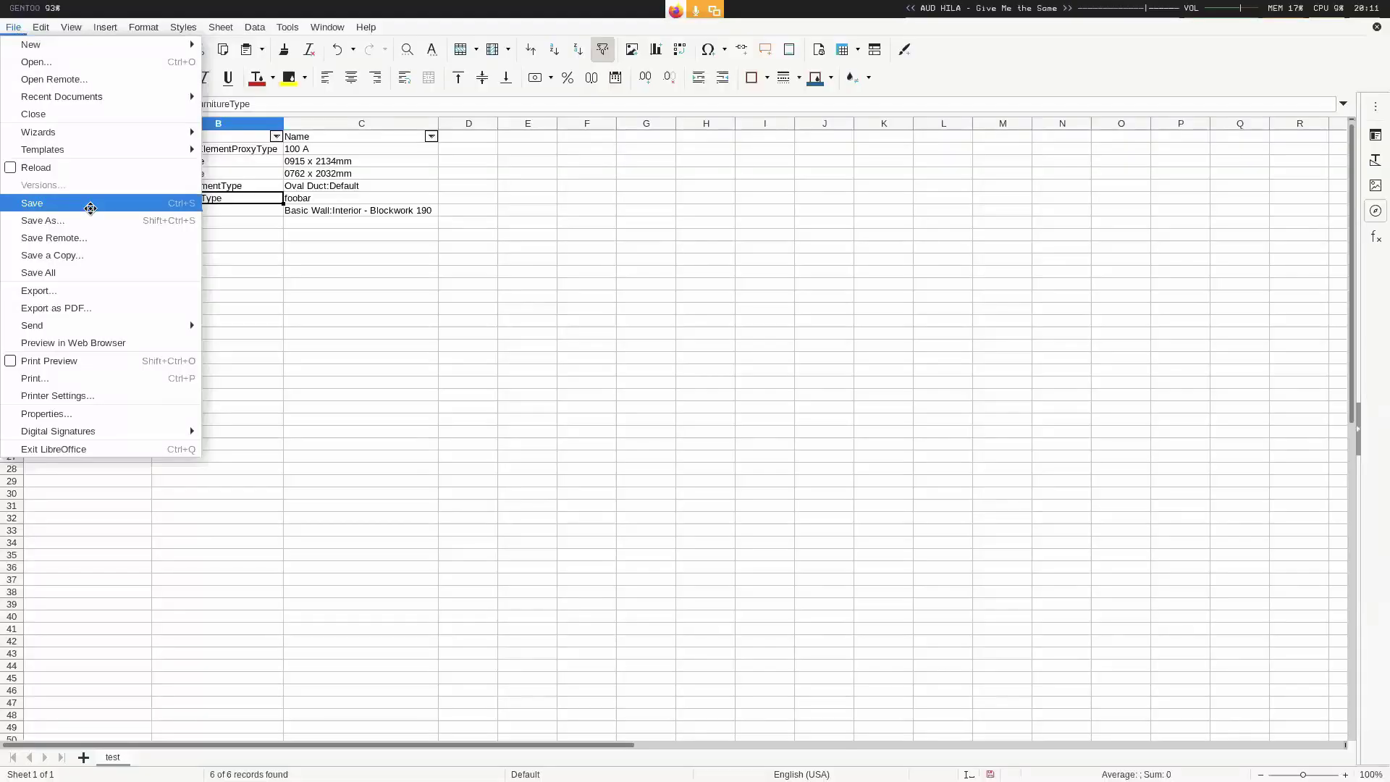
- Reload test.csv discarding changes and check the single foobar IfcFurnitureType row in A2:C2
left_click(43, 168)
left_click(730, 418)
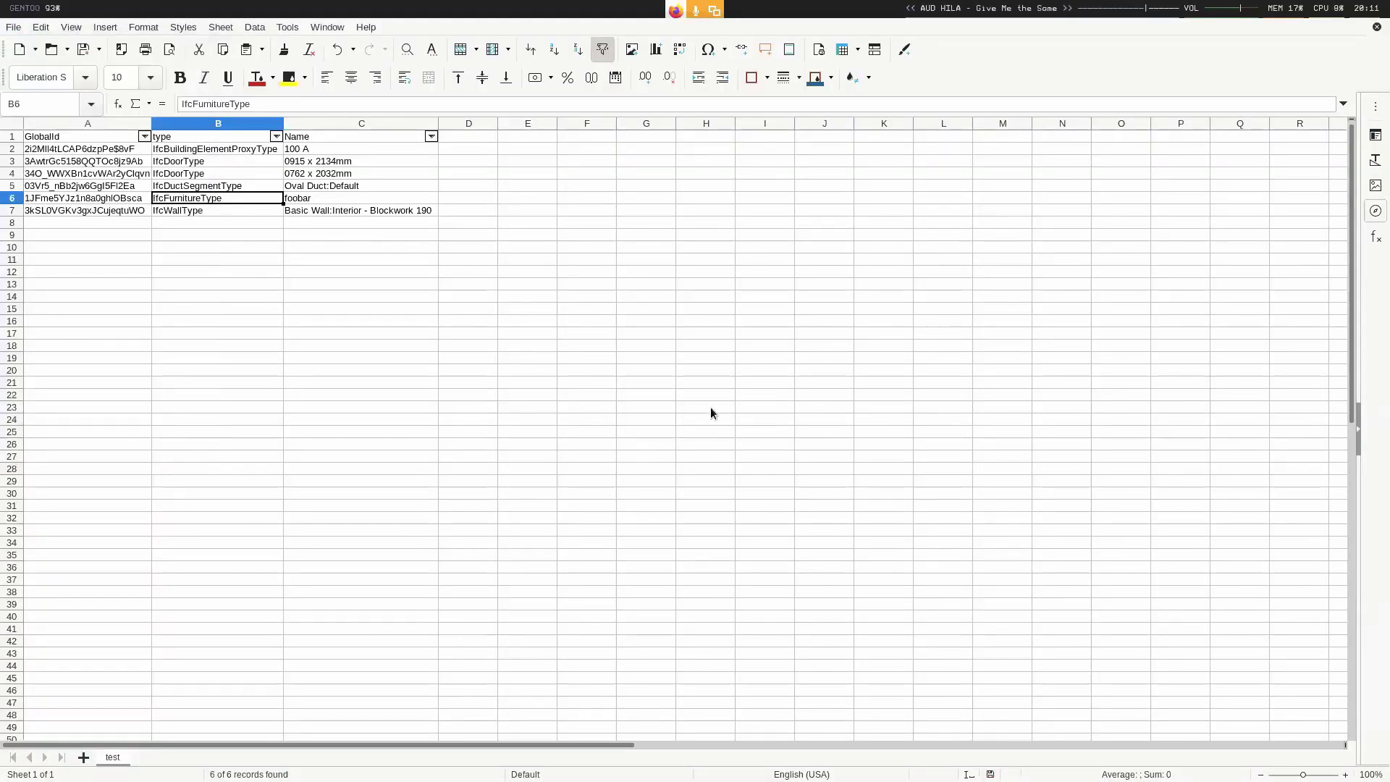
left_click_drag(119, 148, 236, 151)
left_click(244, 149)
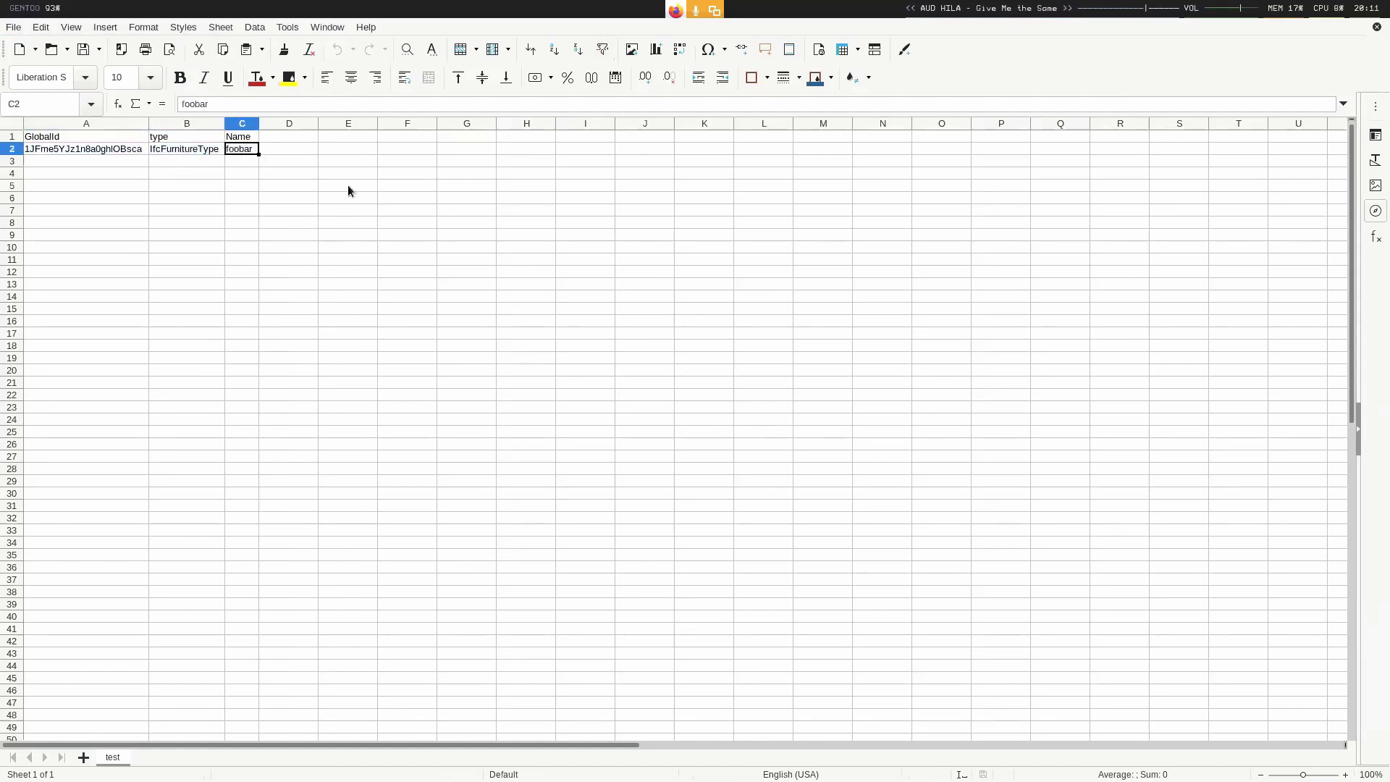
- Return to Blender and keep the .IfcElementType[Name*="foo"] selector unchanged
key("alt+Tab")
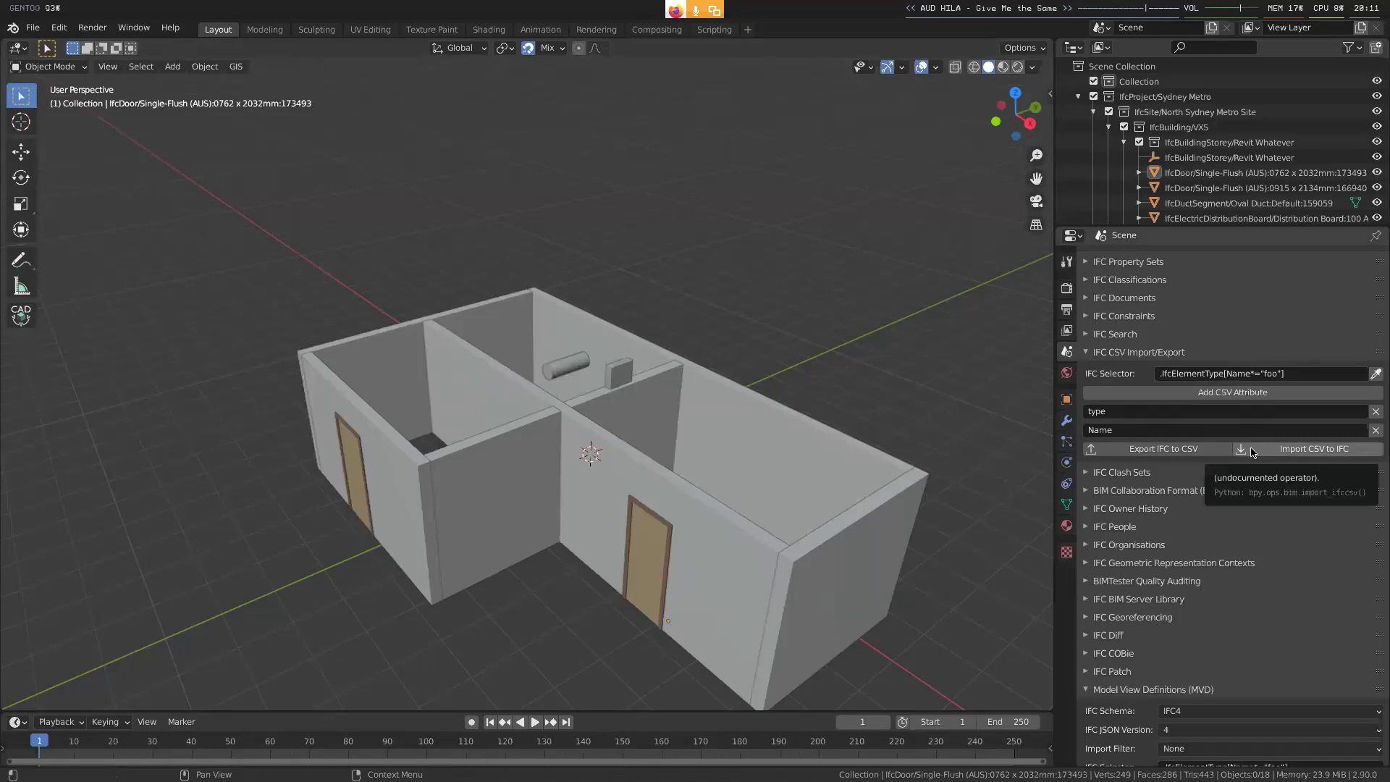
left_click(1308, 375)
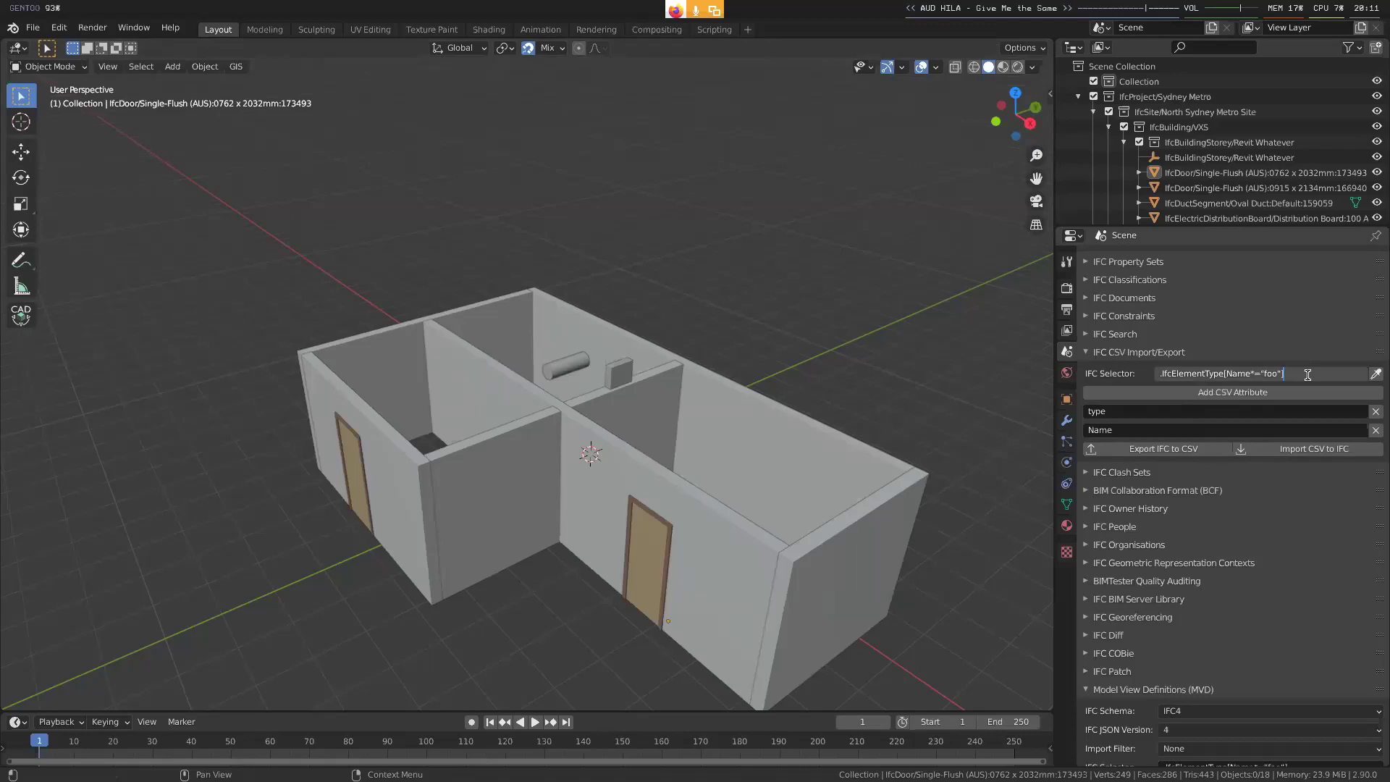
key("Return")
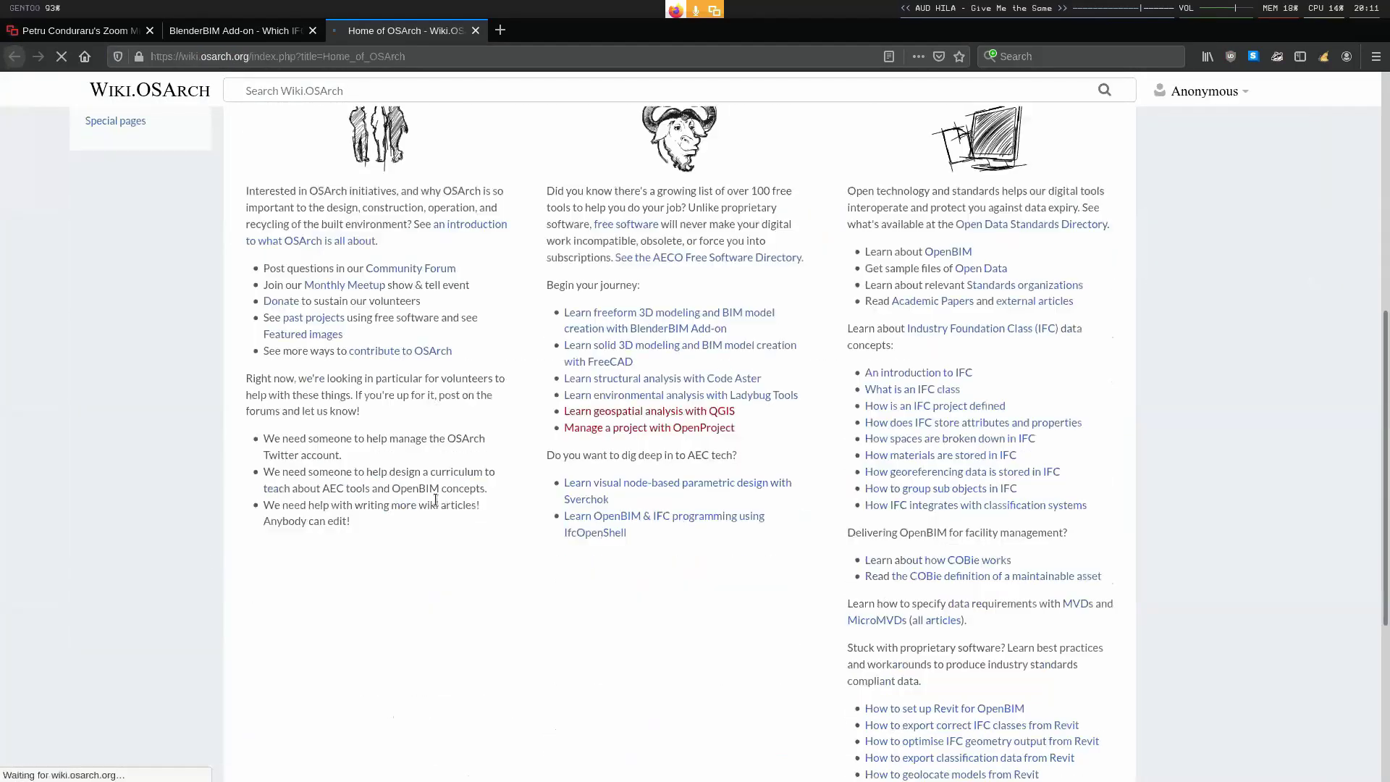
- Navigate to the IFC Query Syntax section of the IfcOpenShell code examples page
left_click(644, 519)
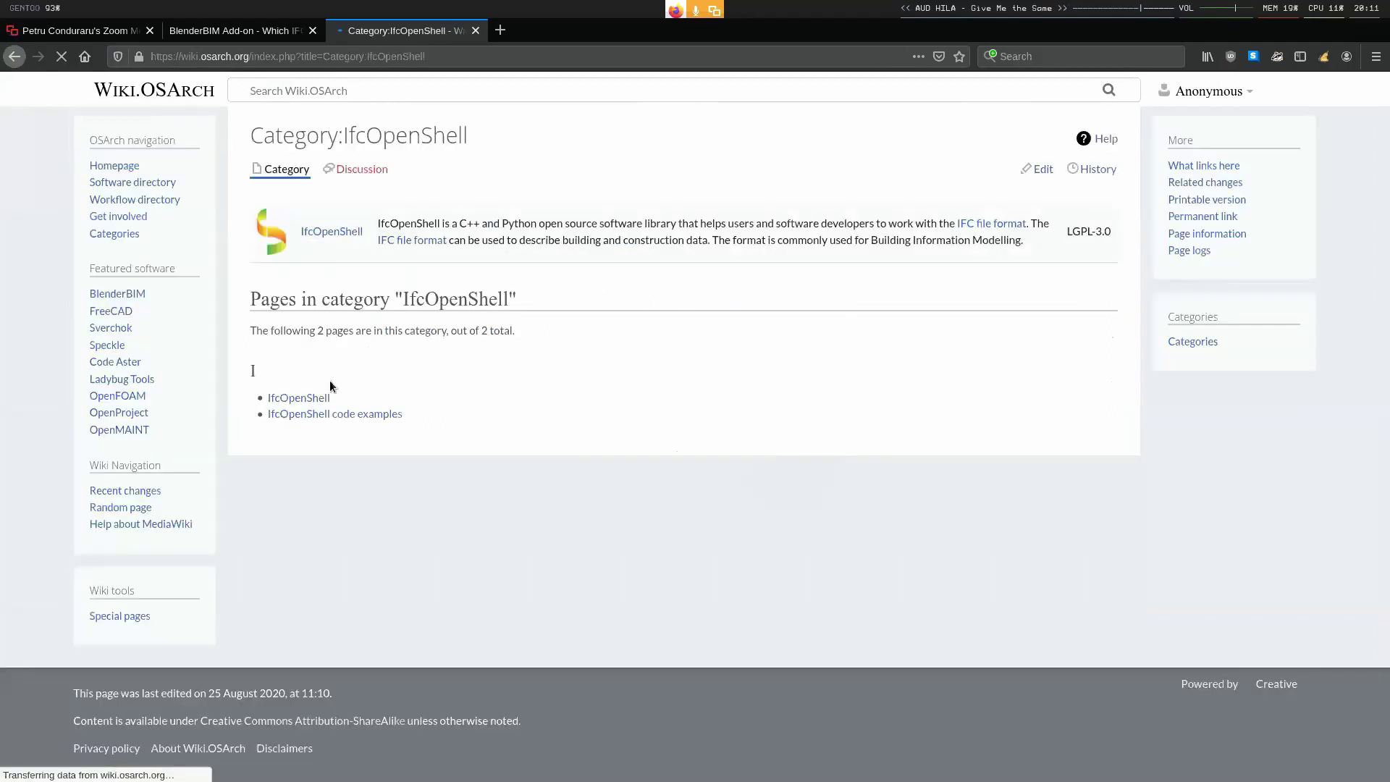
left_click(366, 413)
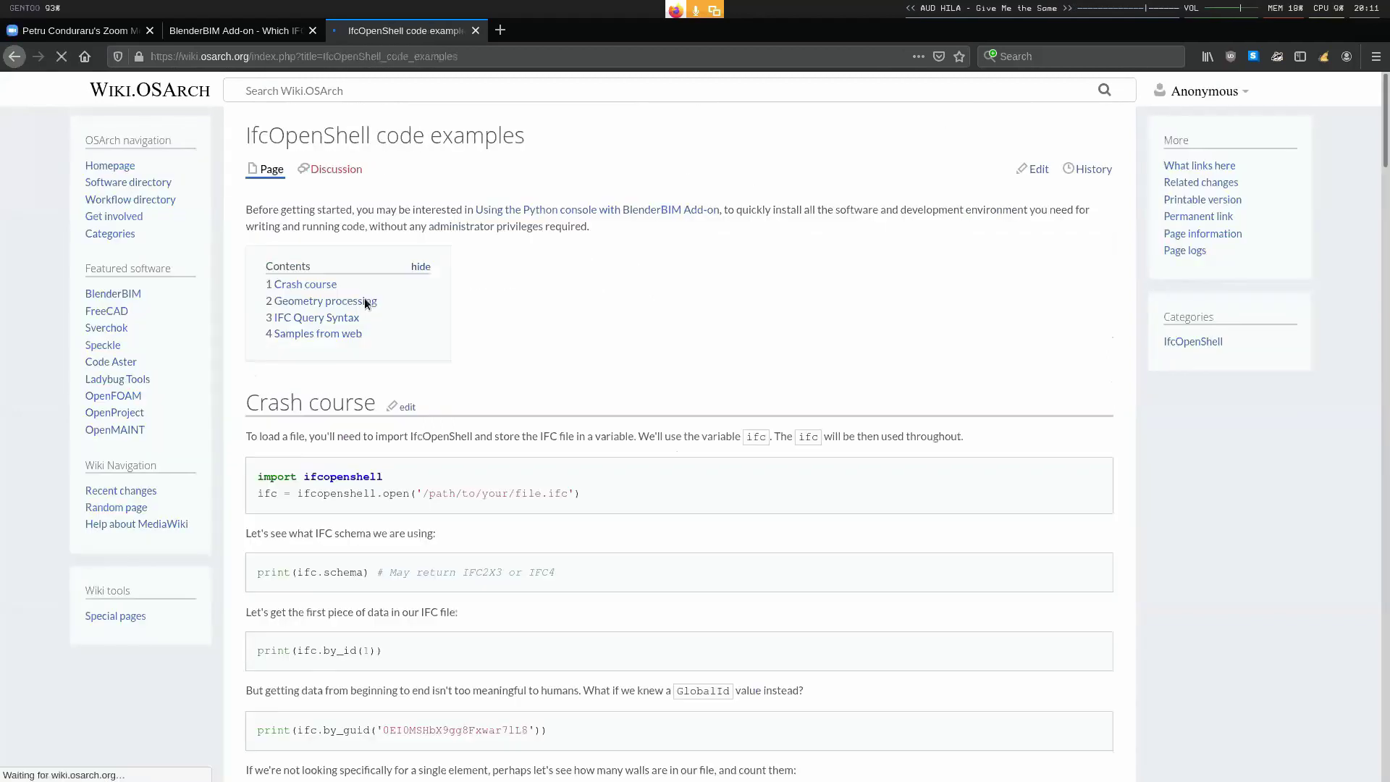
left_click(346, 317)
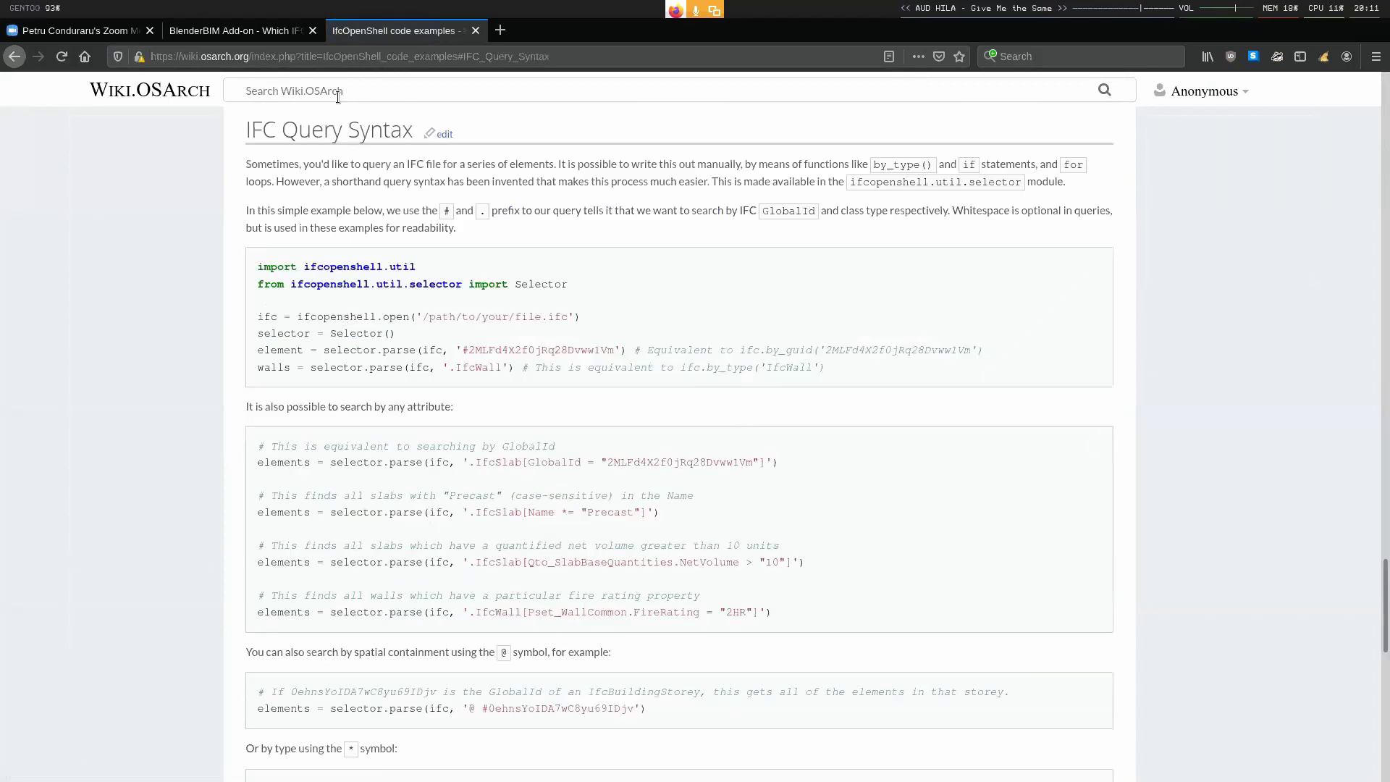
left_click_drag(248, 130, 383, 131)
left_click(383, 131)
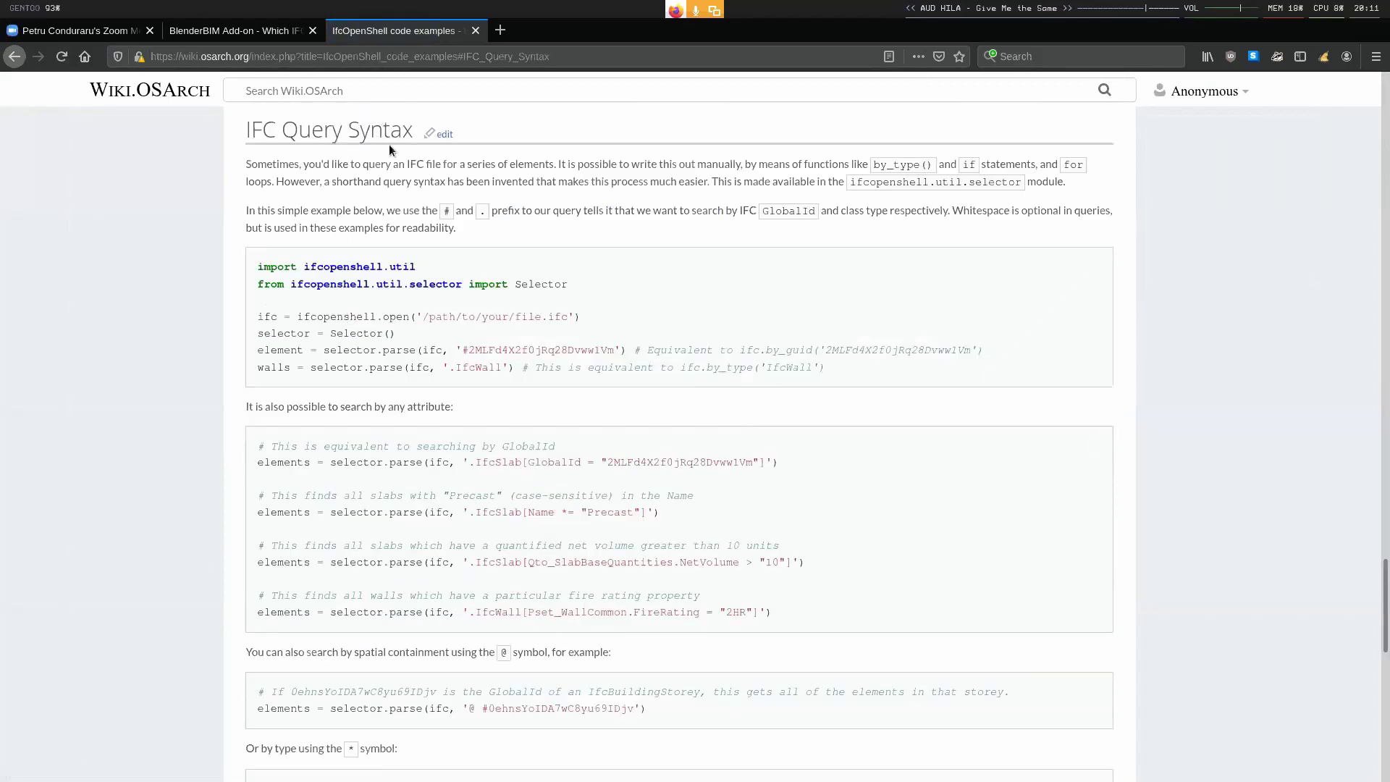
- Highlight the net-volume and fire-rating query examples, then return to Blender
scroll(389, 145, "down", 4)
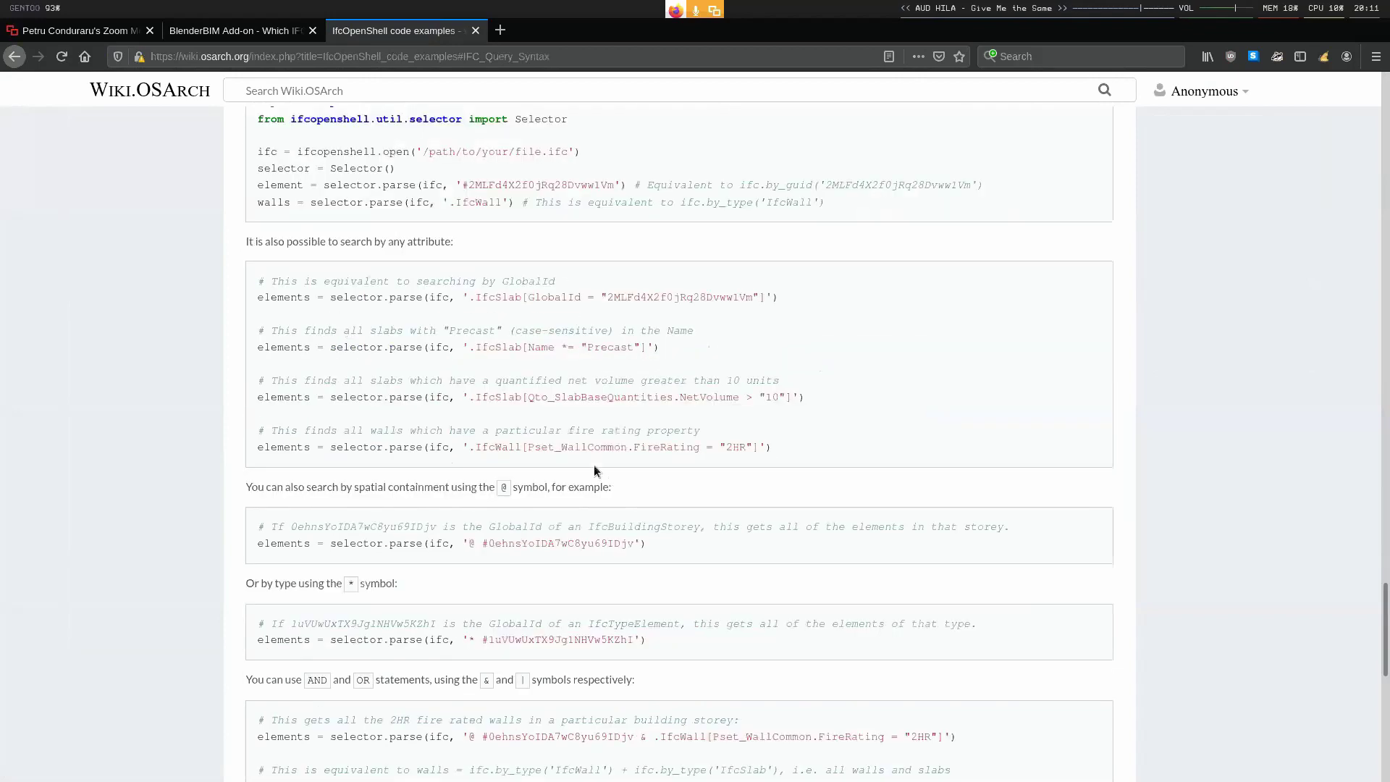
left_click_drag(410, 382, 556, 382)
left_click(599, 382)
left_click_drag(690, 381, 787, 390)
left_click(772, 382)
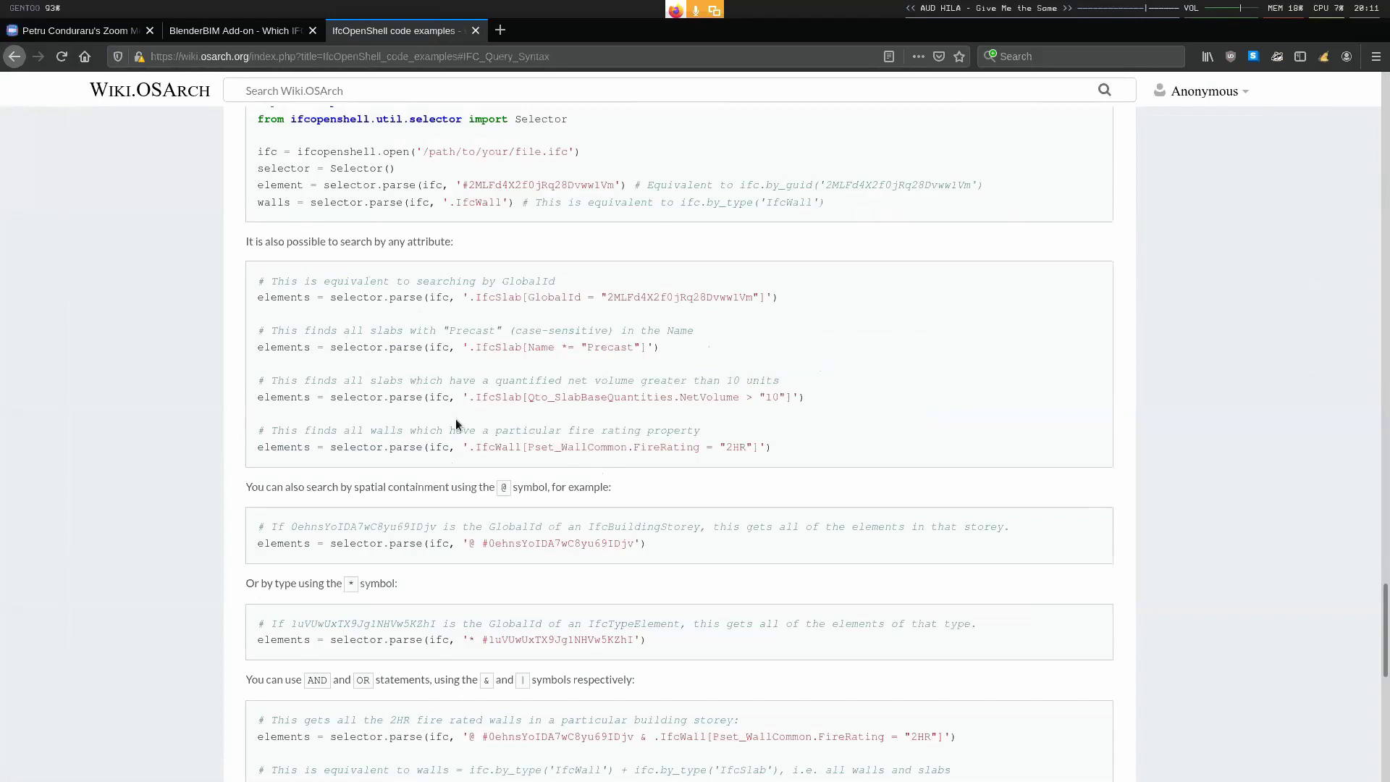
left_click_drag(407, 430, 644, 430)
left_click(644, 430)
scroll(640, 427, "down", 5)
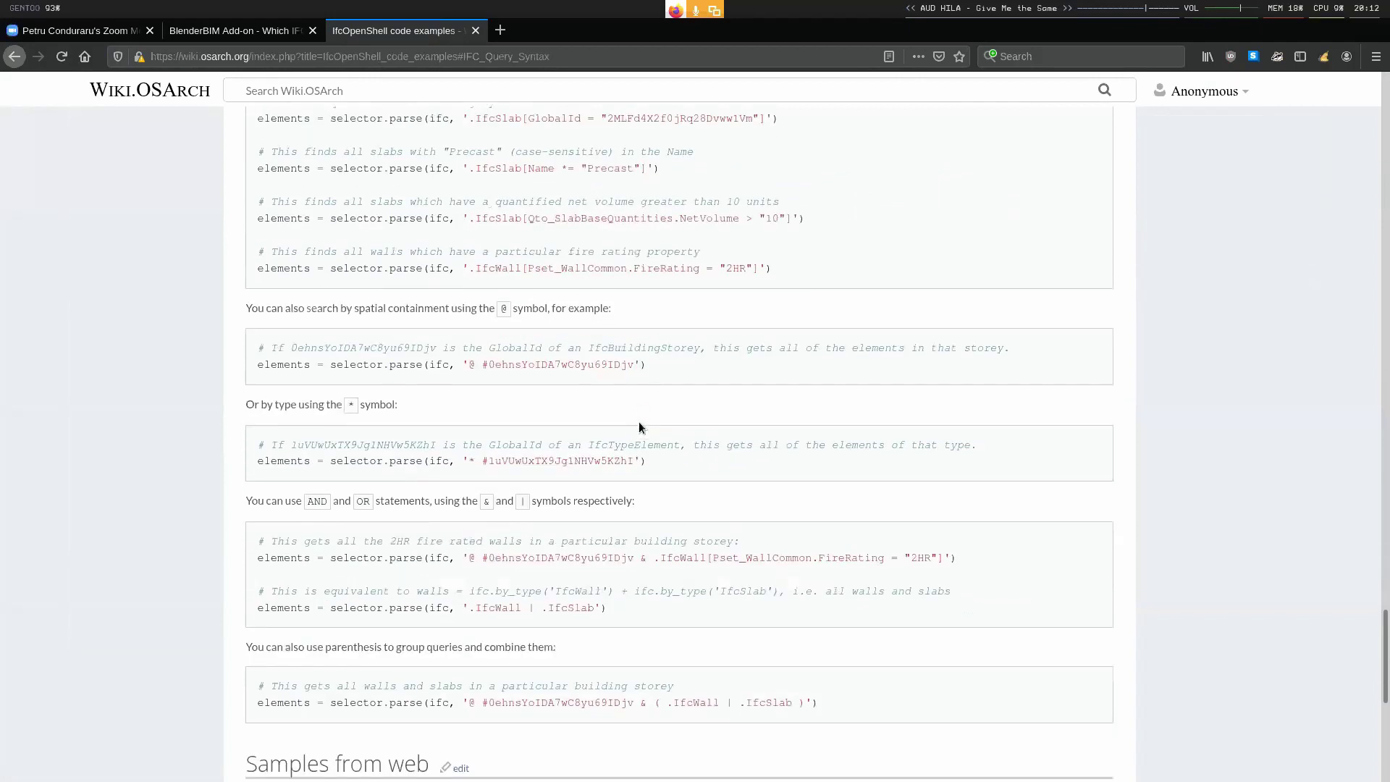
scroll(550, 535, "down", 2)
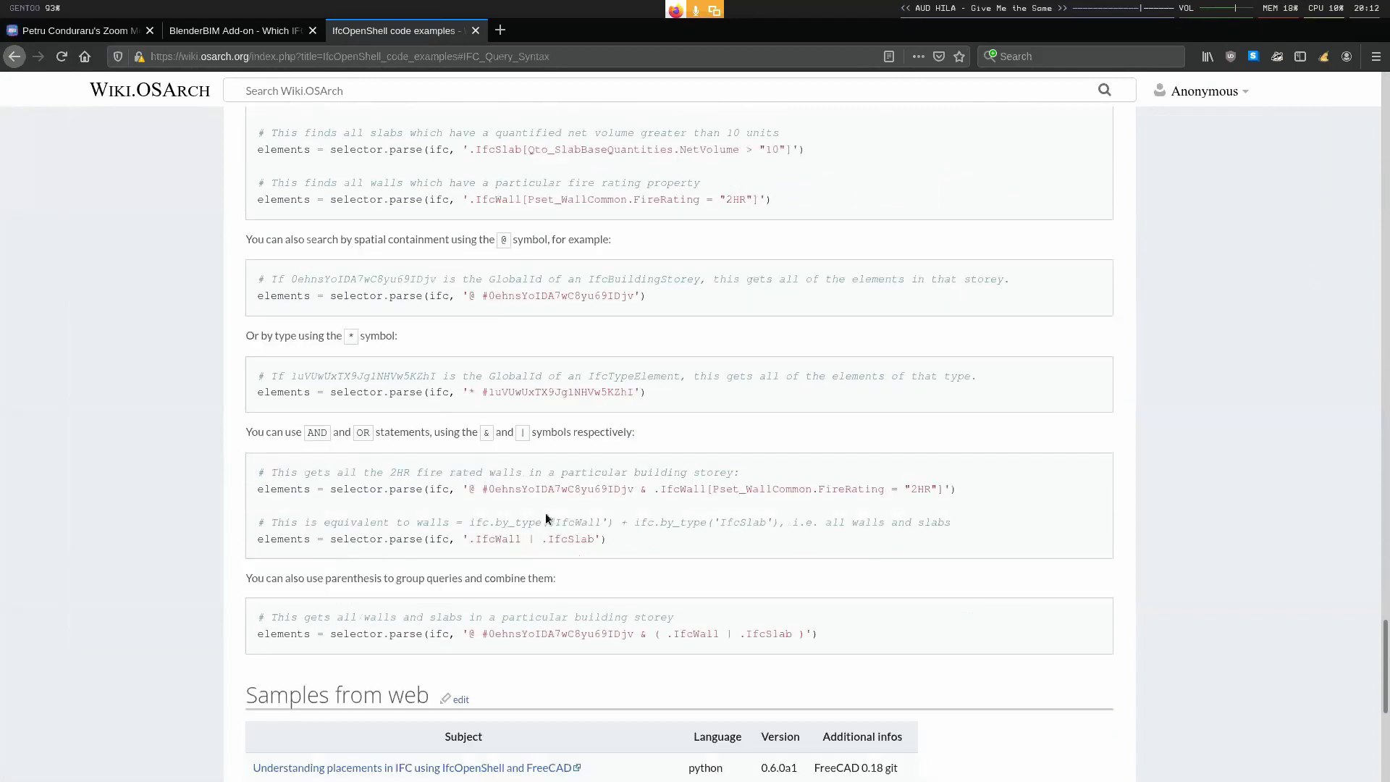
scroll(546, 512, "up", 1)
scroll(545, 511, "up", 3)
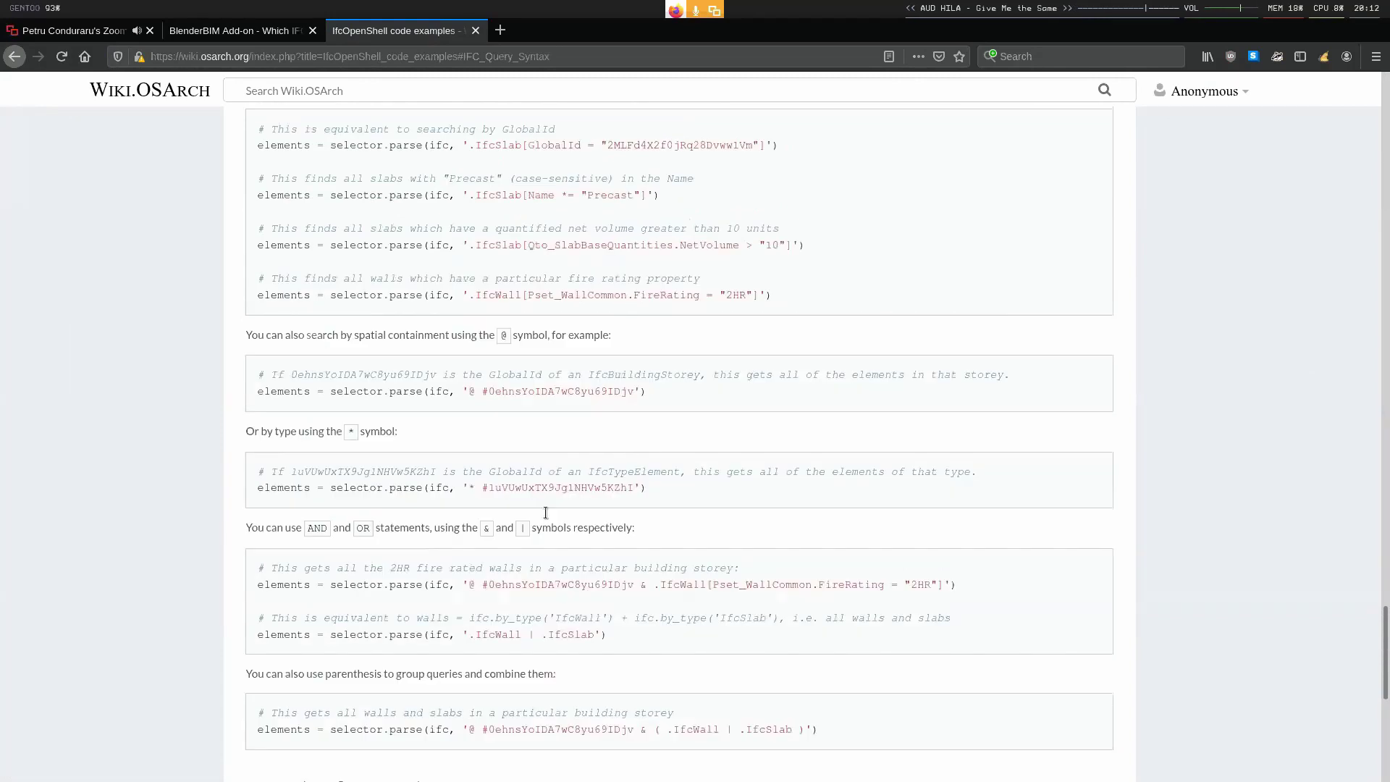
scroll(545, 513, "up", 3)
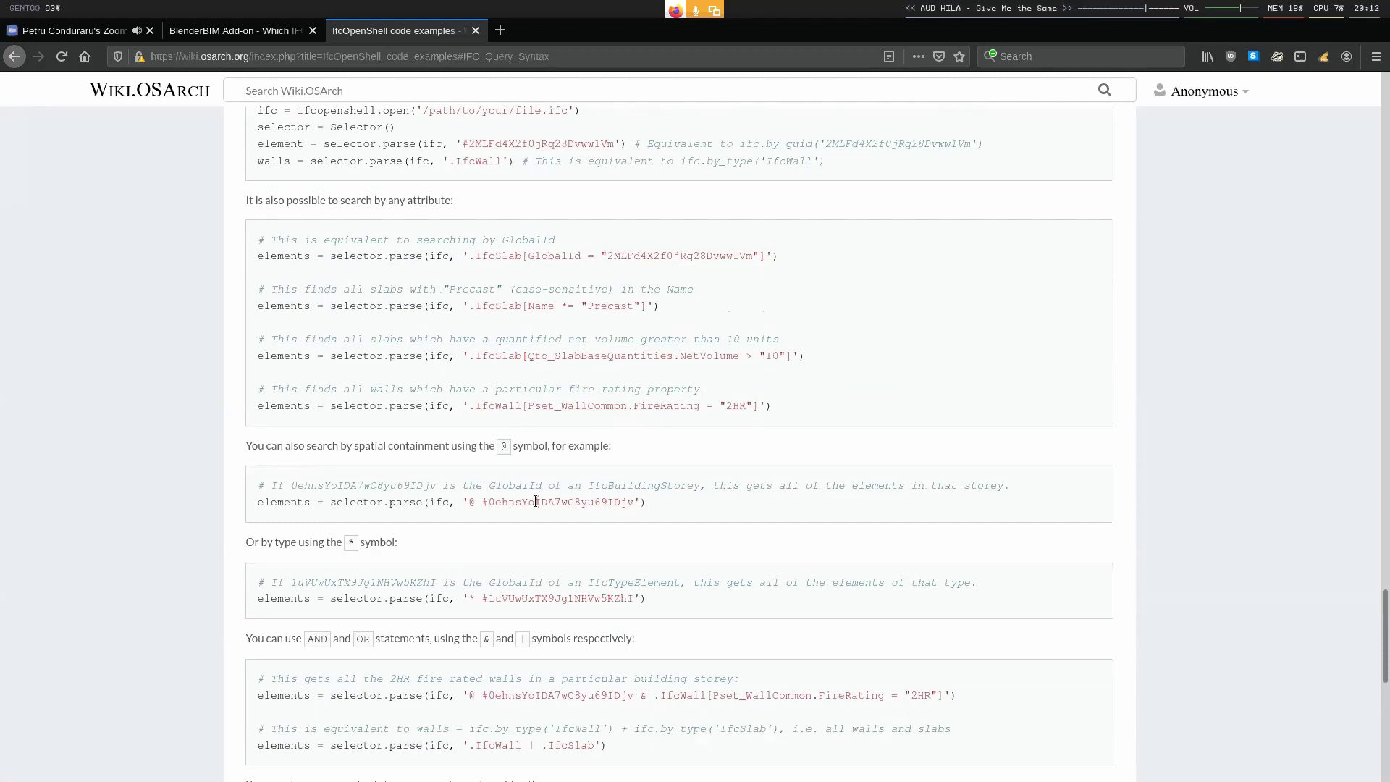
key("super+3")
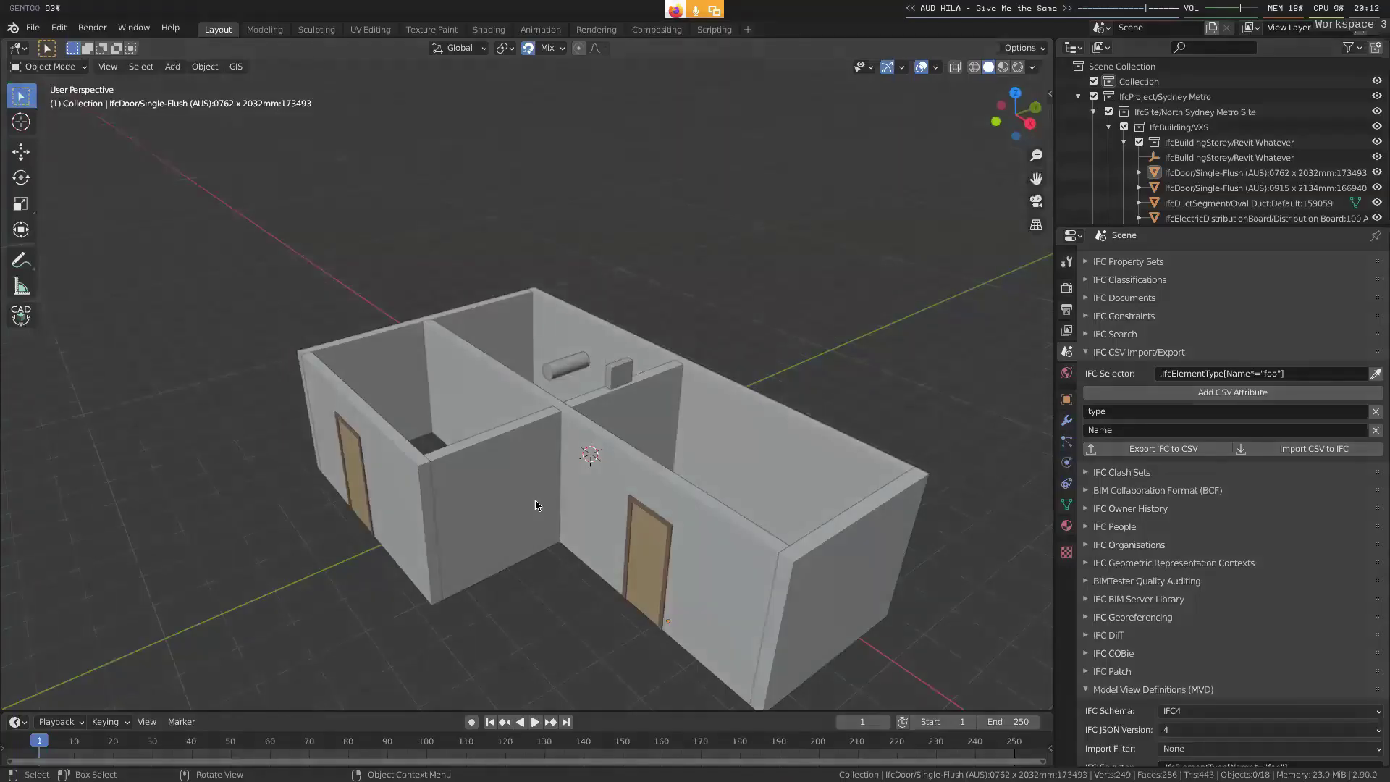